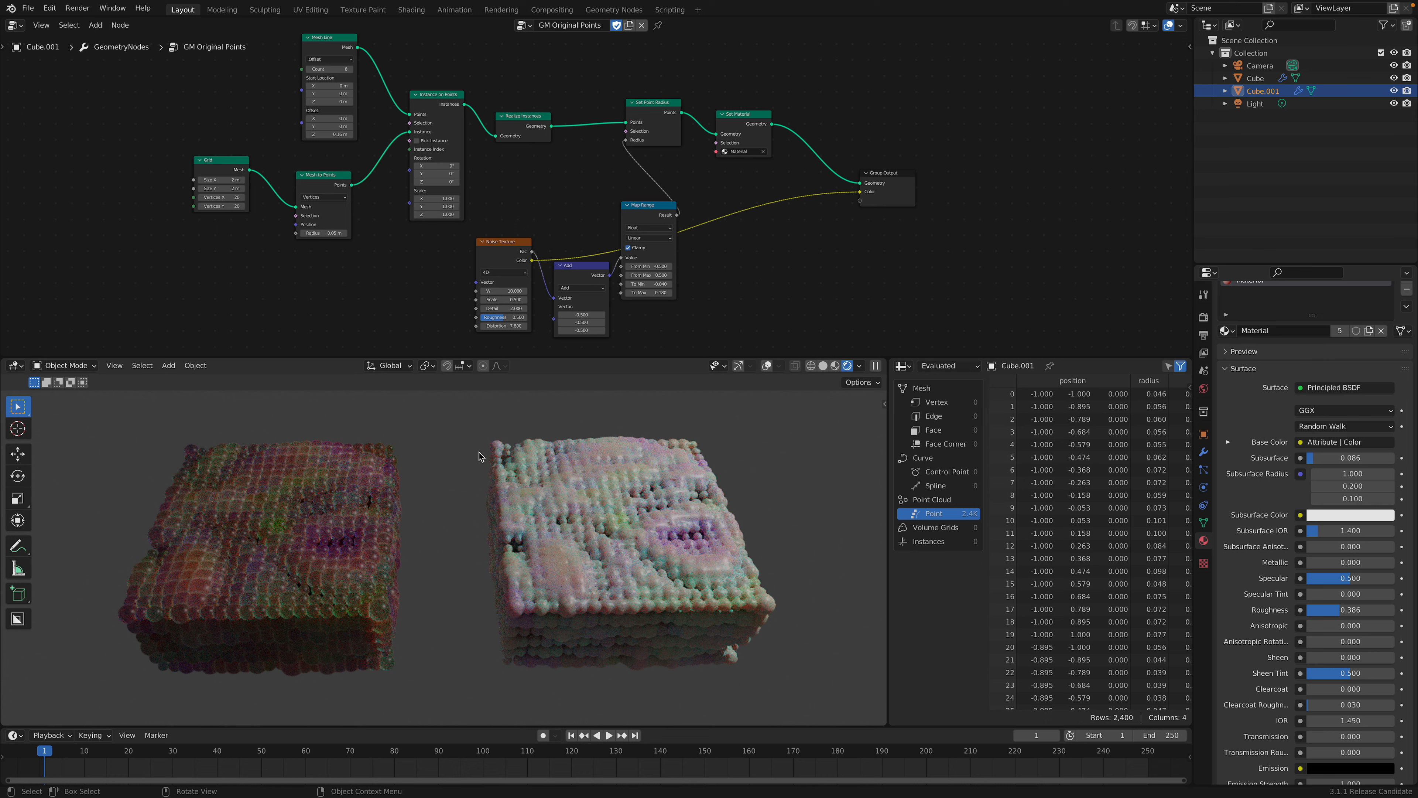
Set the material's Subsurface value to 0 and leave the point cloud object Cube.001 selected.
drag(1339, 457, 1306, 457)
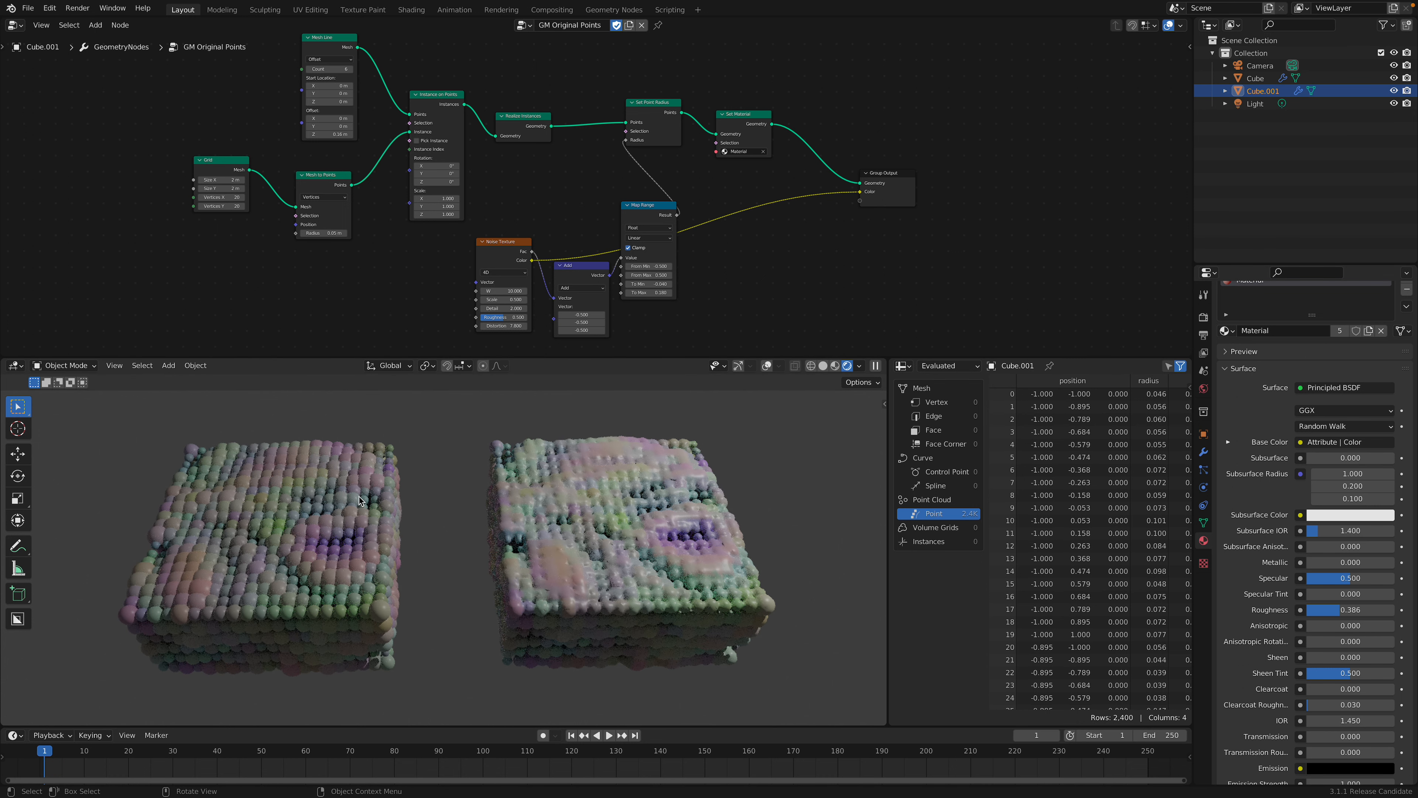
click(478, 505)
click(282, 506)
click(546, 508)
click(339, 501)
Widen the spreadsheet so that the COL attribute columns fit beside the position and radius columns.
middle_drag(528, 210, 475, 217)
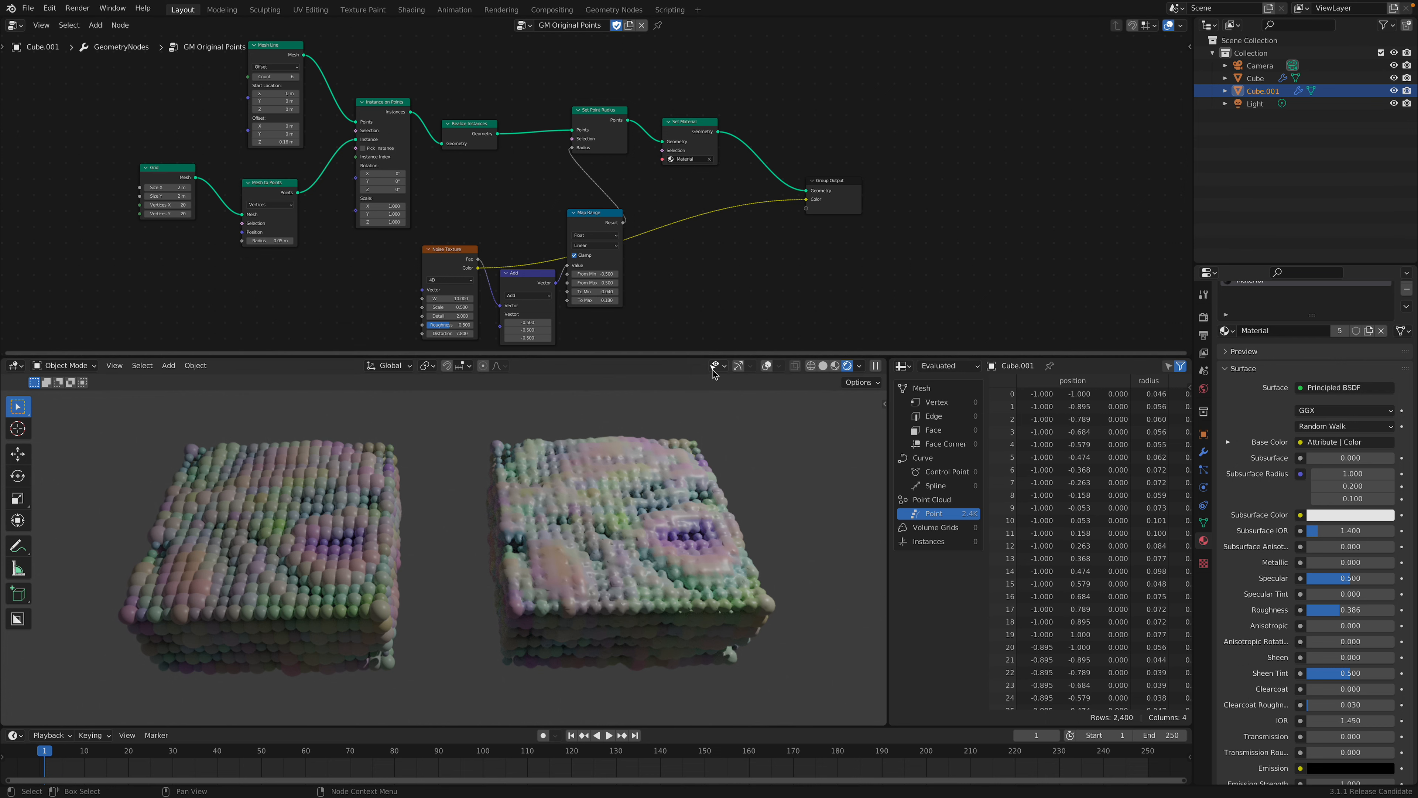
middle_drag(674, 478, 881, 465)
drag(887, 461, 784, 461)
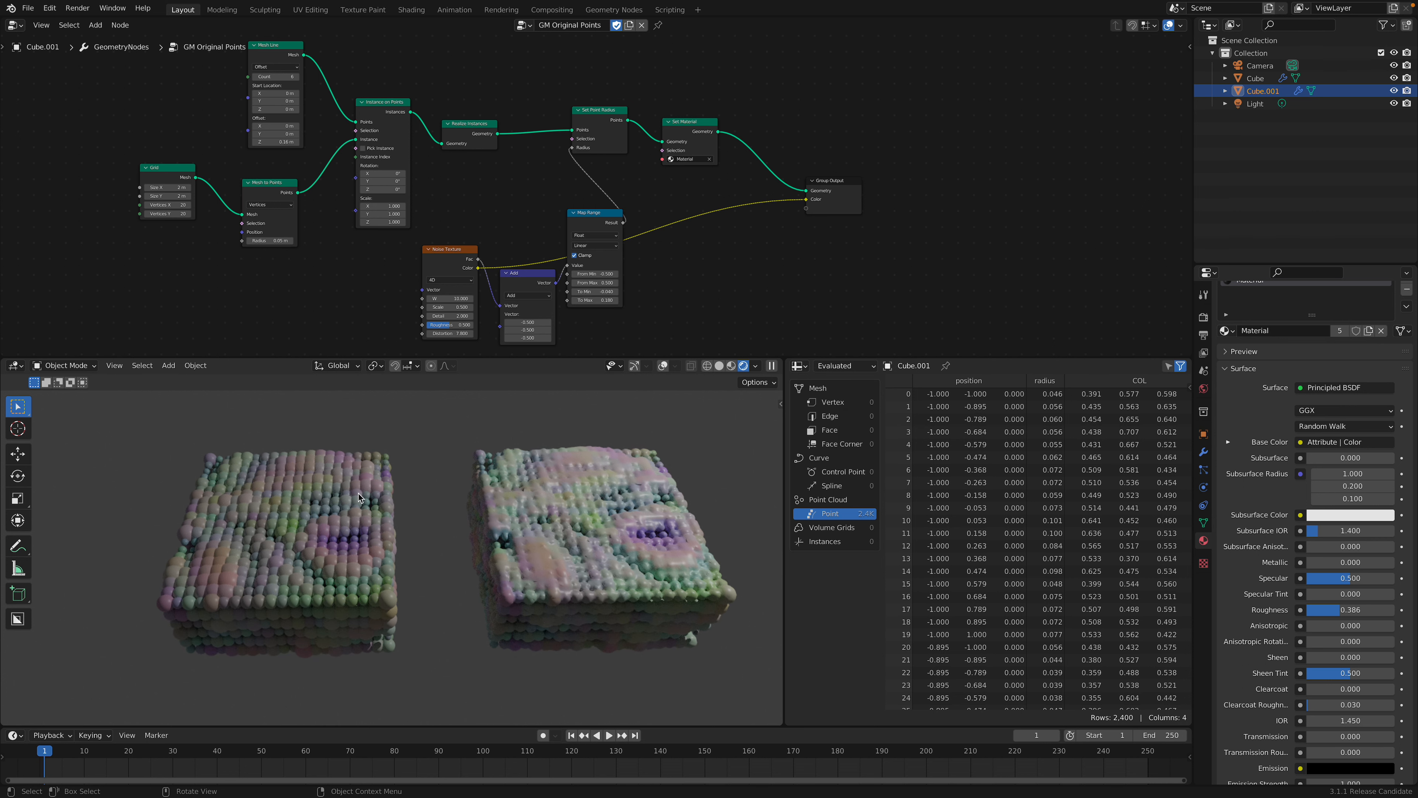
Split the geometry node editor in two and show the material's shader nodes in the new area.
drag(1189, 21, 818, 25)
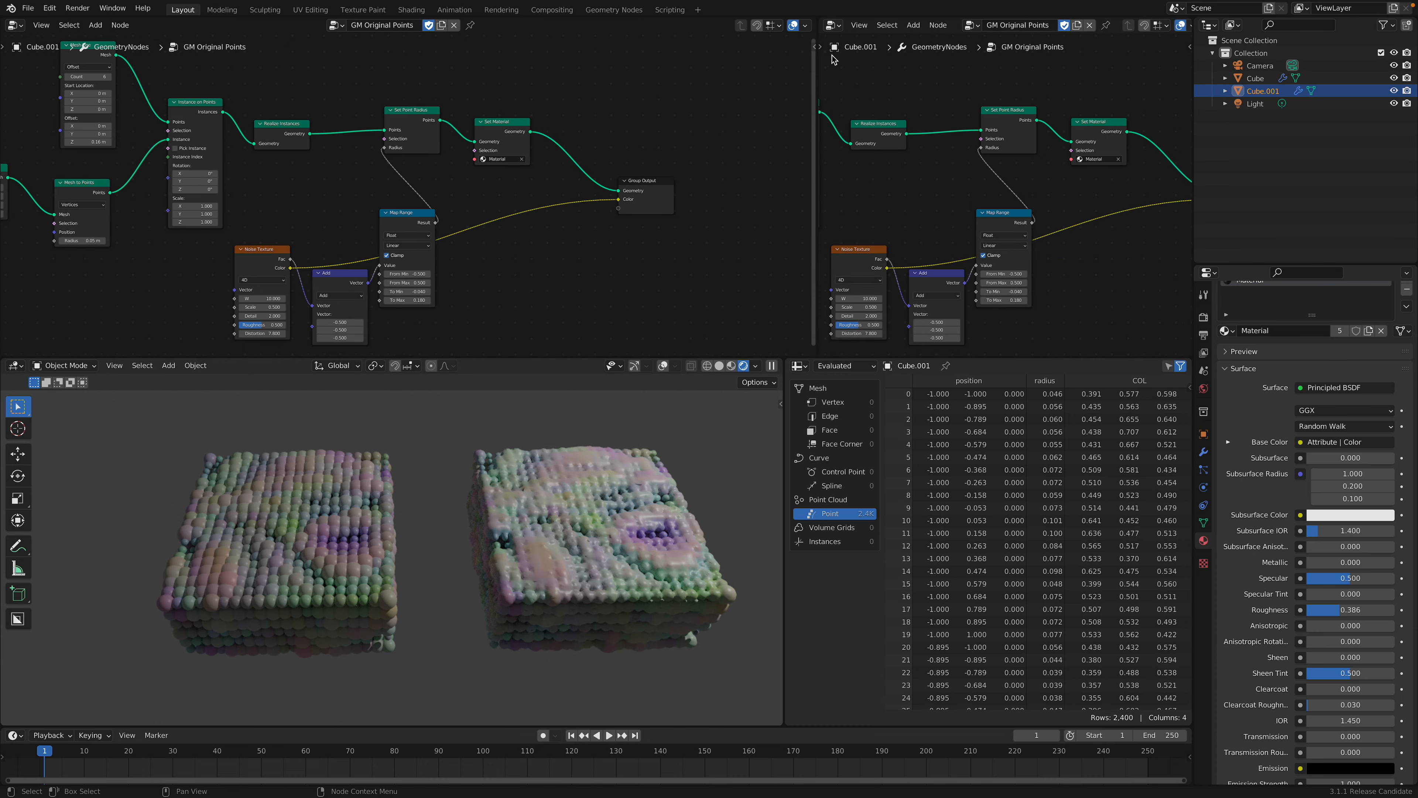
click(833, 25)
click(866, 158)
middle_drag(924, 127, 1191, 89)
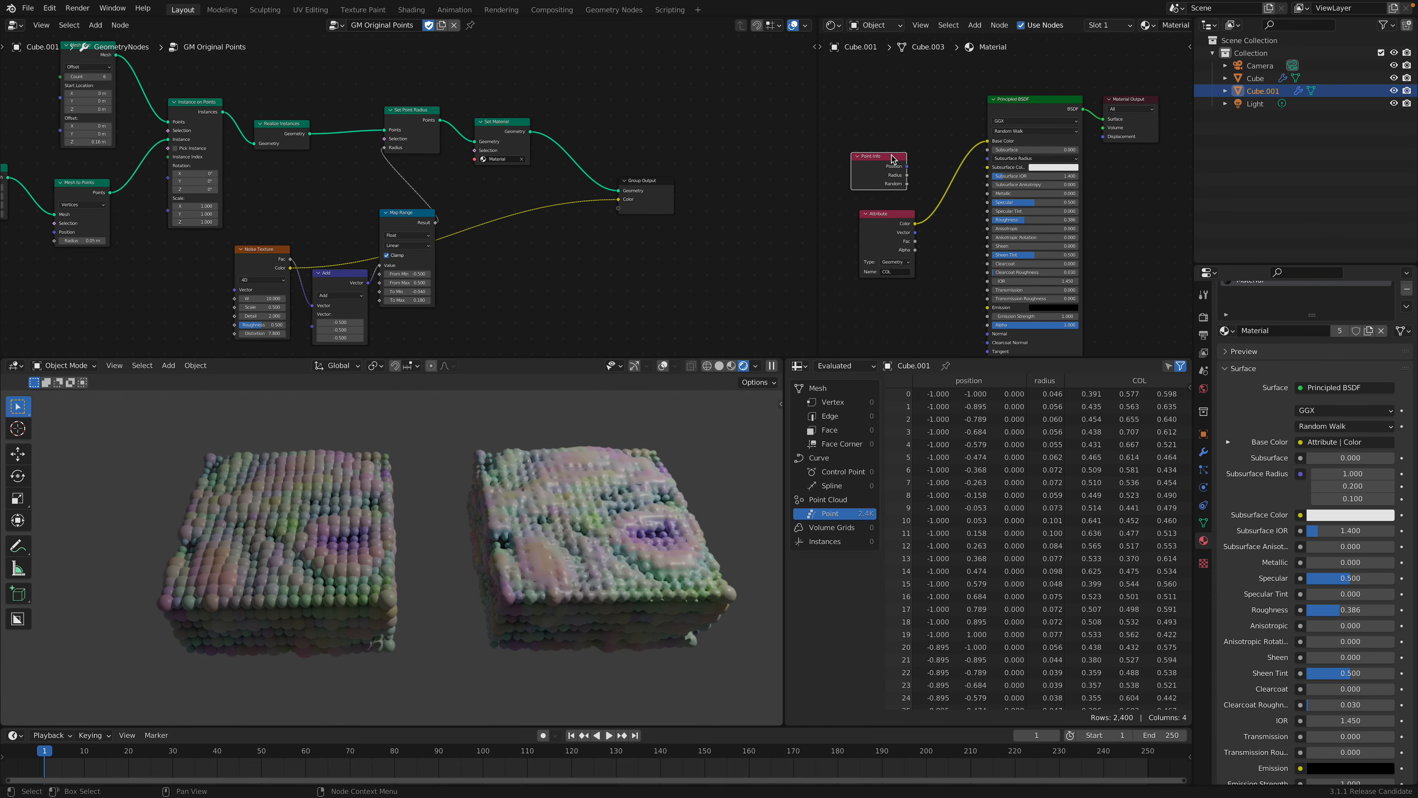
Space out the Point Info and Attribute nodes beside the Principled BSDF in the material's node tree.
drag(892, 159, 899, 140)
scroll(925, 134, up, 2)
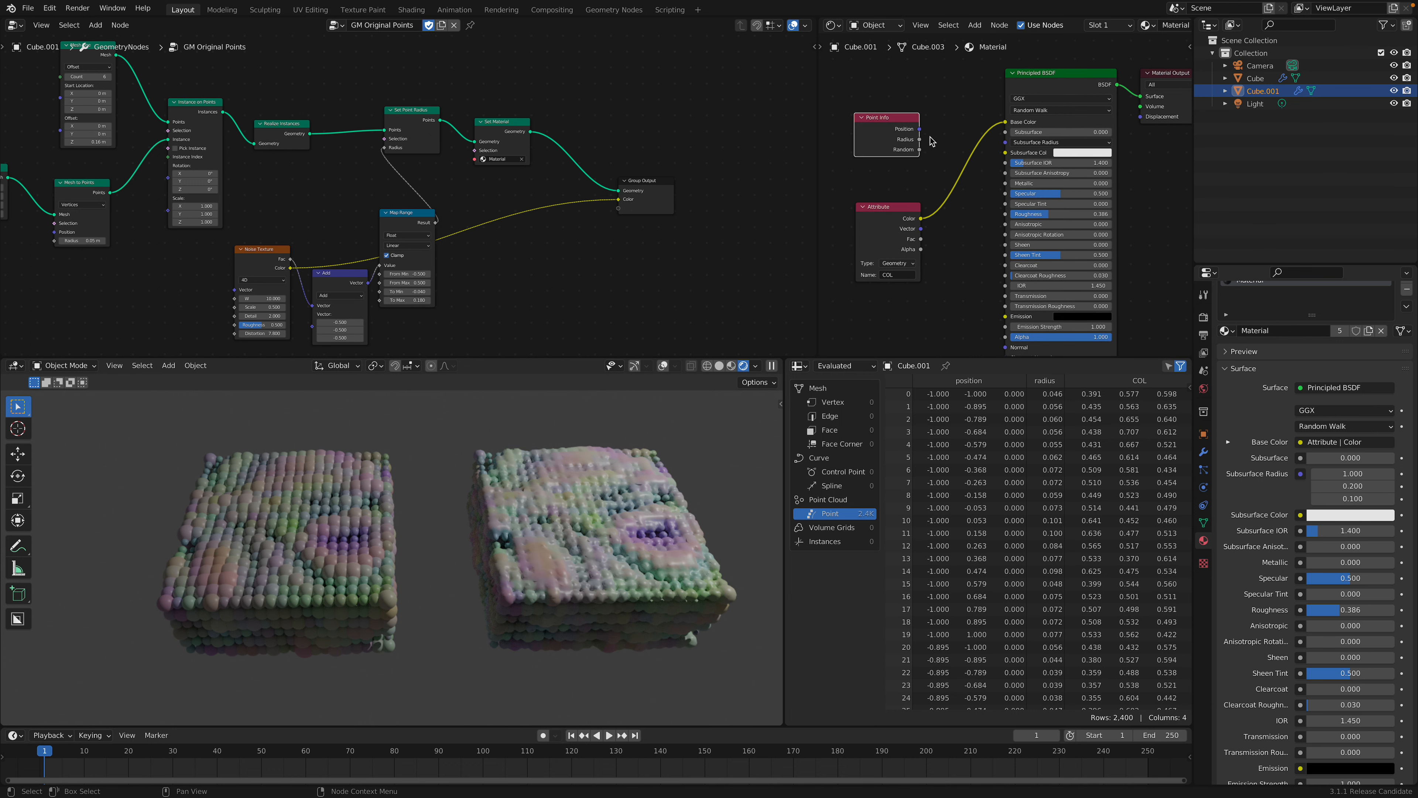
drag(897, 207, 910, 192)
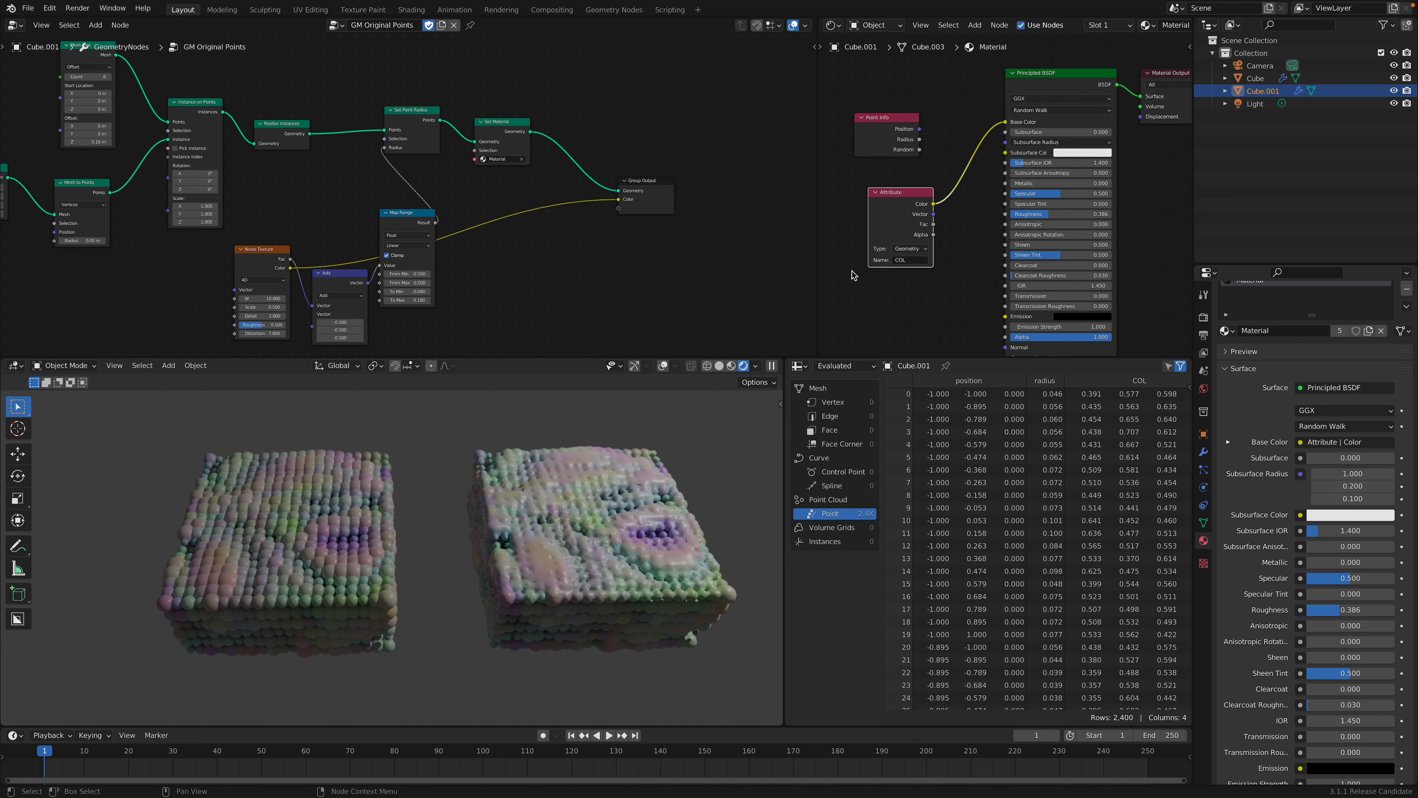
Examine the Noise Texture and Grid nodes of the point cloud tree, briefly comparing it with the meshed object.
middle_drag(434, 218, 546, 222)
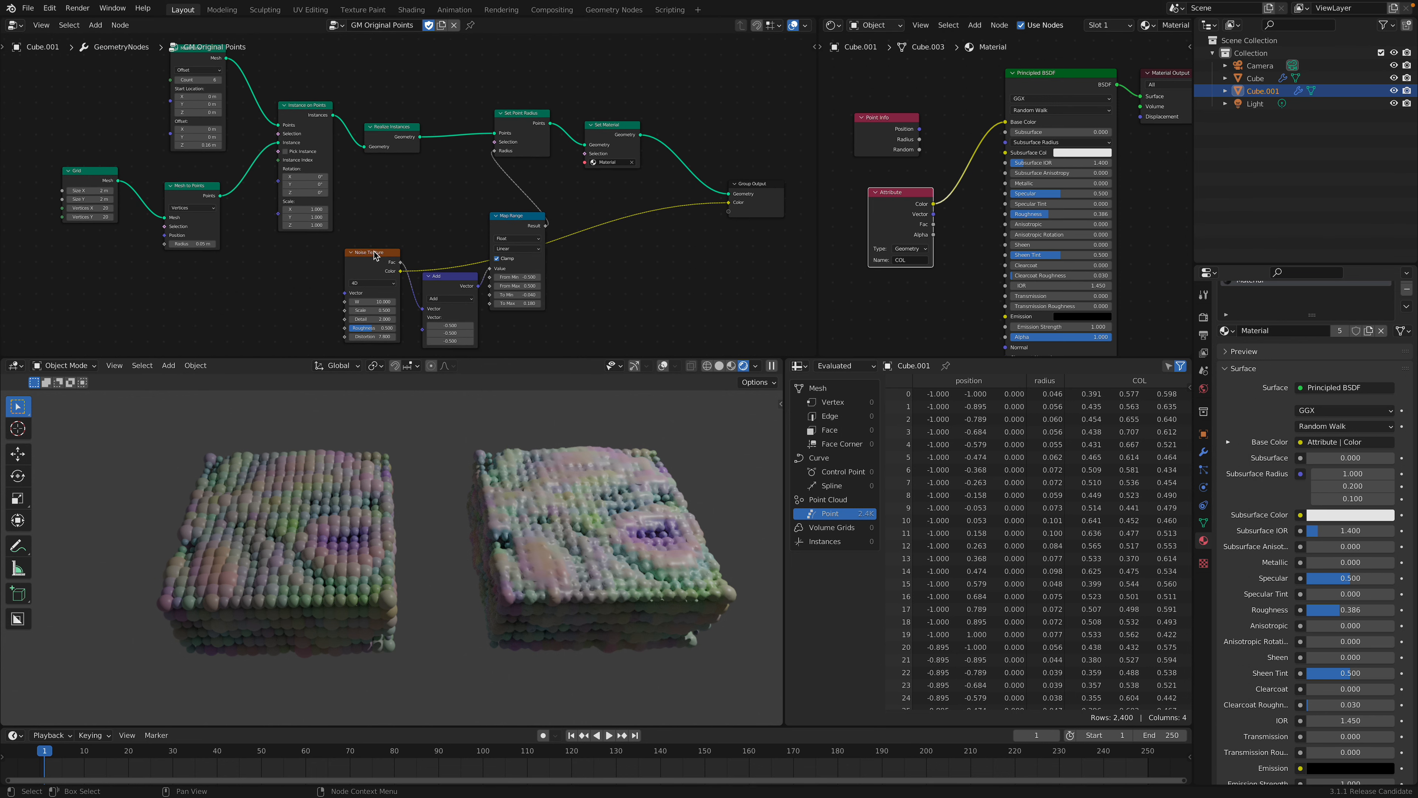
drag(377, 256, 374, 245)
click(445, 279)
click(517, 513)
click(340, 502)
middle_drag(365, 196, 386, 219)
middle_drag(195, 170, 179, 173)
drag(94, 204, 119, 208)
key(Home)
click(101, 207)
text(2)
key(Return)
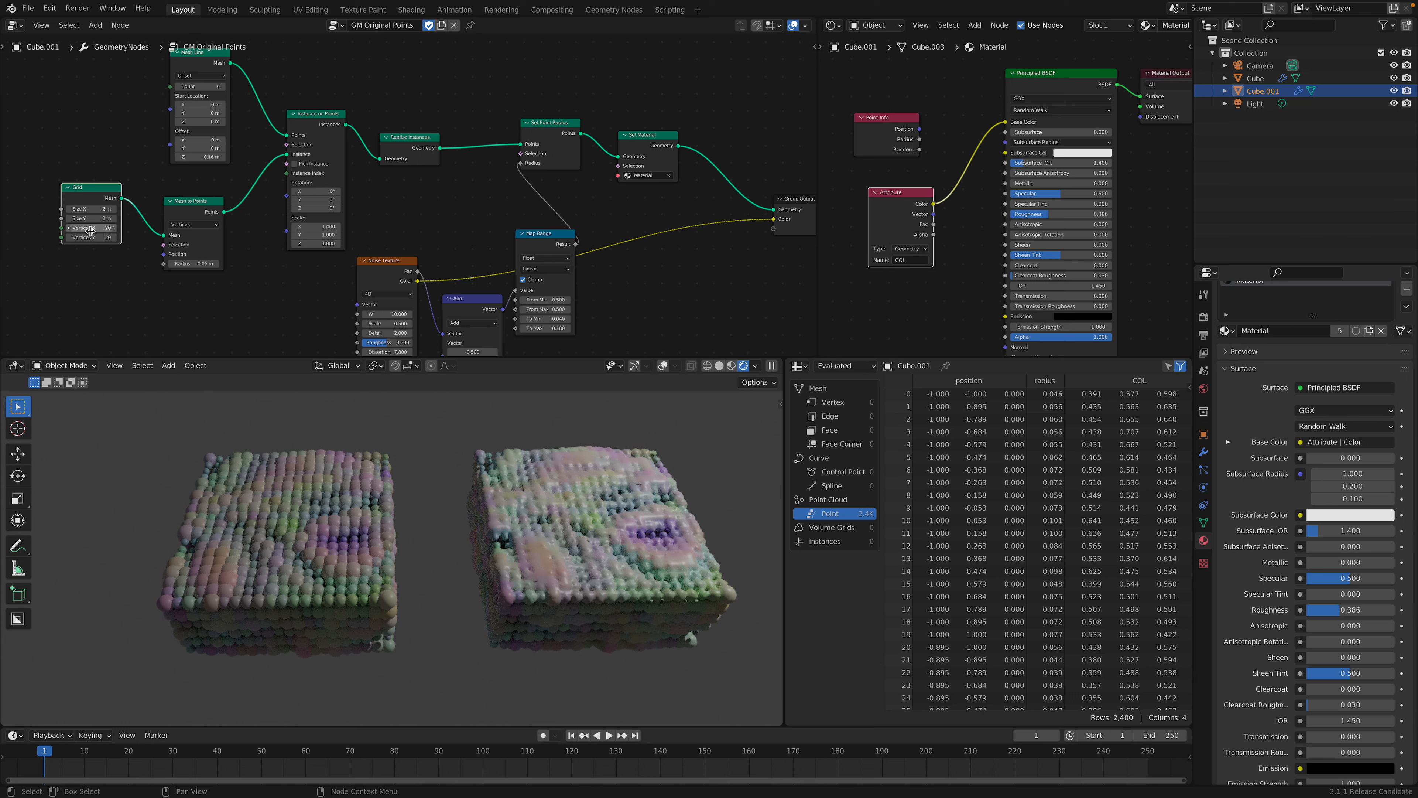
Examine how Mesh to Points, Mesh Line, Instance on Points and Realize Instances build the stacked point grid.
mouse_move(188, 213)
mouse_down()
mouse_move(123, 203)
mouse_move(197, 194)
mouse_up()
middle_drag(188, 197, 186, 212)
drag(311, 137, 298, 128)
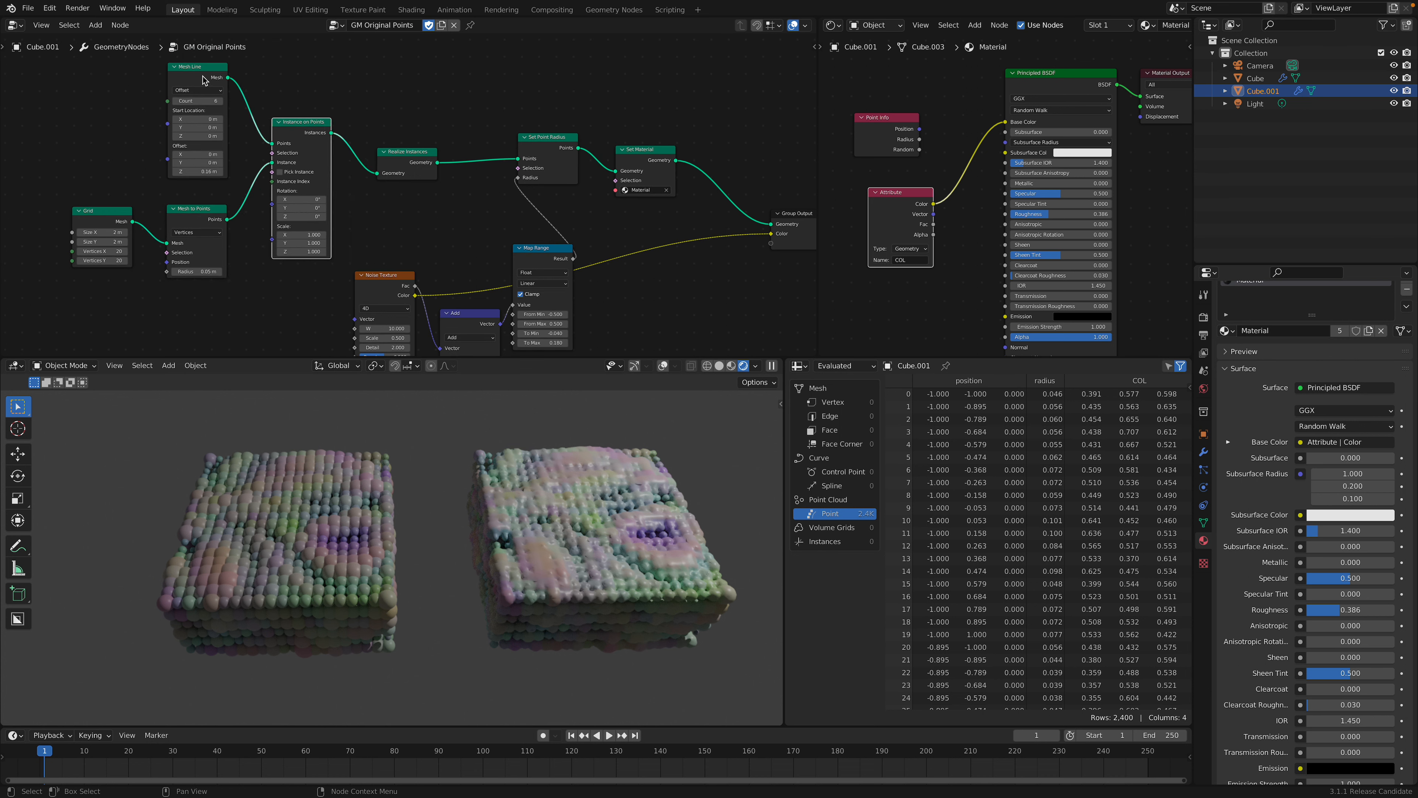
drag(198, 75, 172, 106)
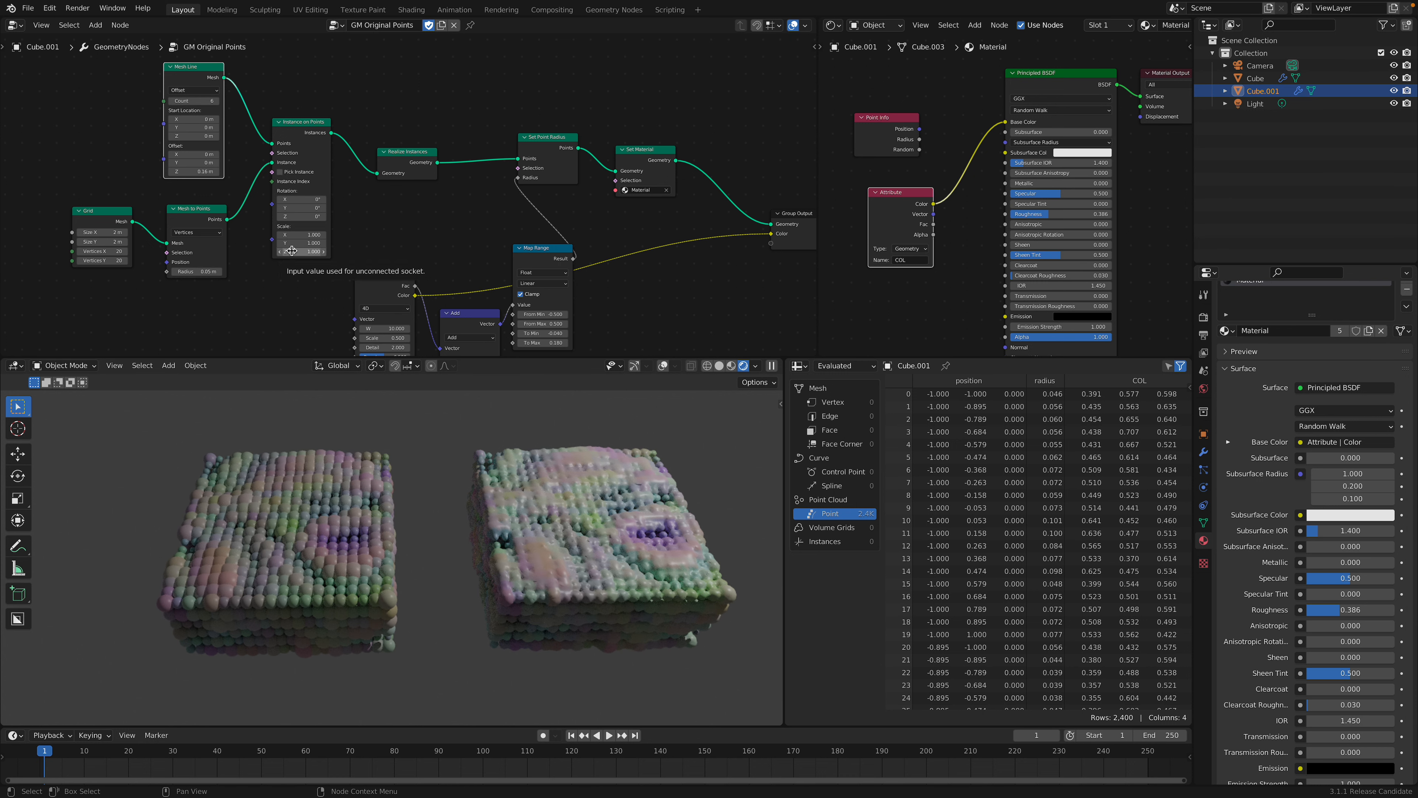
drag(285, 147, 272, 135)
drag(409, 157, 401, 148)
ctrl+scroll(315, 162, right, 2)
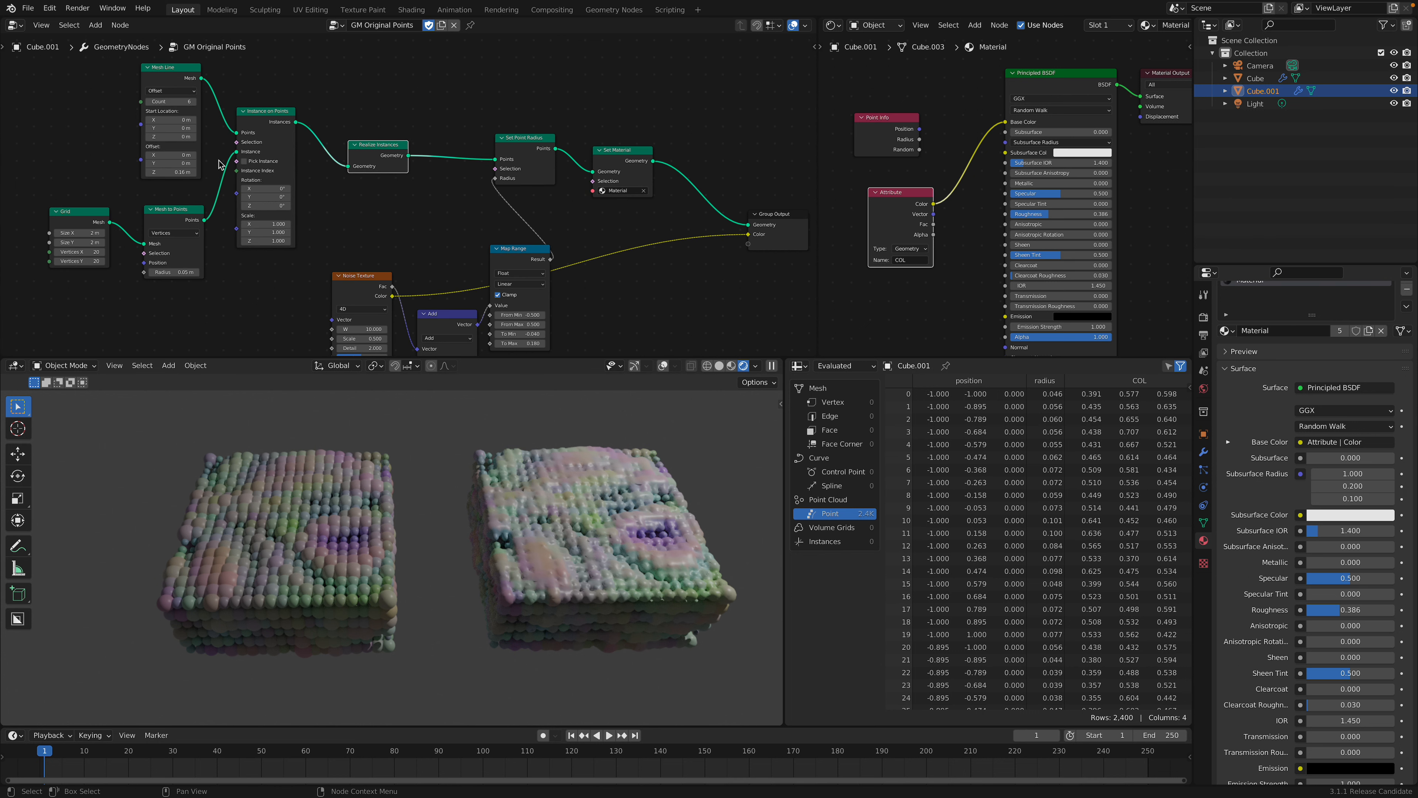
ctrl+scroll(255, 151, right, 2)
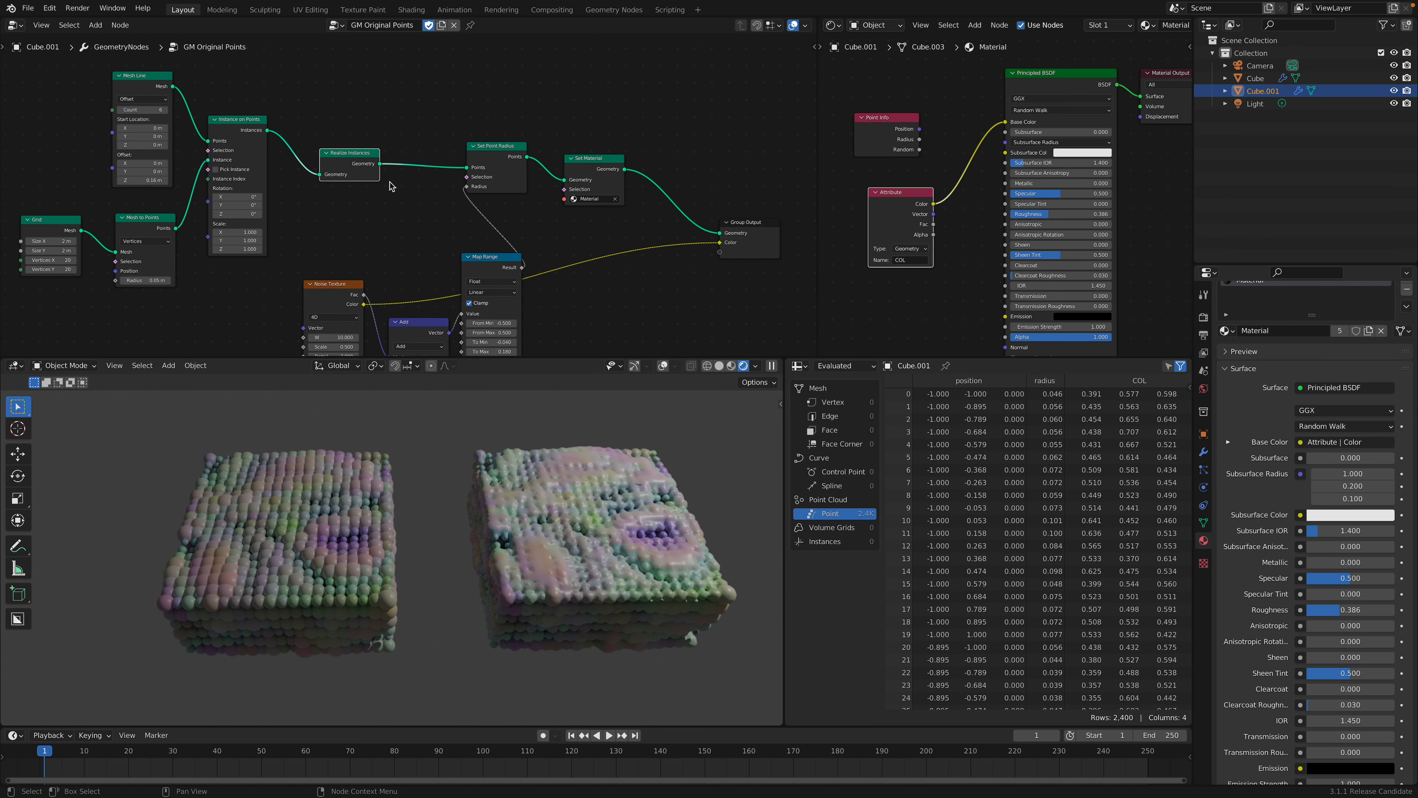
Examine how the Noise Texture, Add and Map Range nodes feed the Set Point Radius node.
ctrl+scroll(413, 164, right, 2)
shift+scroll(430, 148, down, 3)
drag(462, 116, 466, 116)
middle_drag(471, 147, 470, 141)
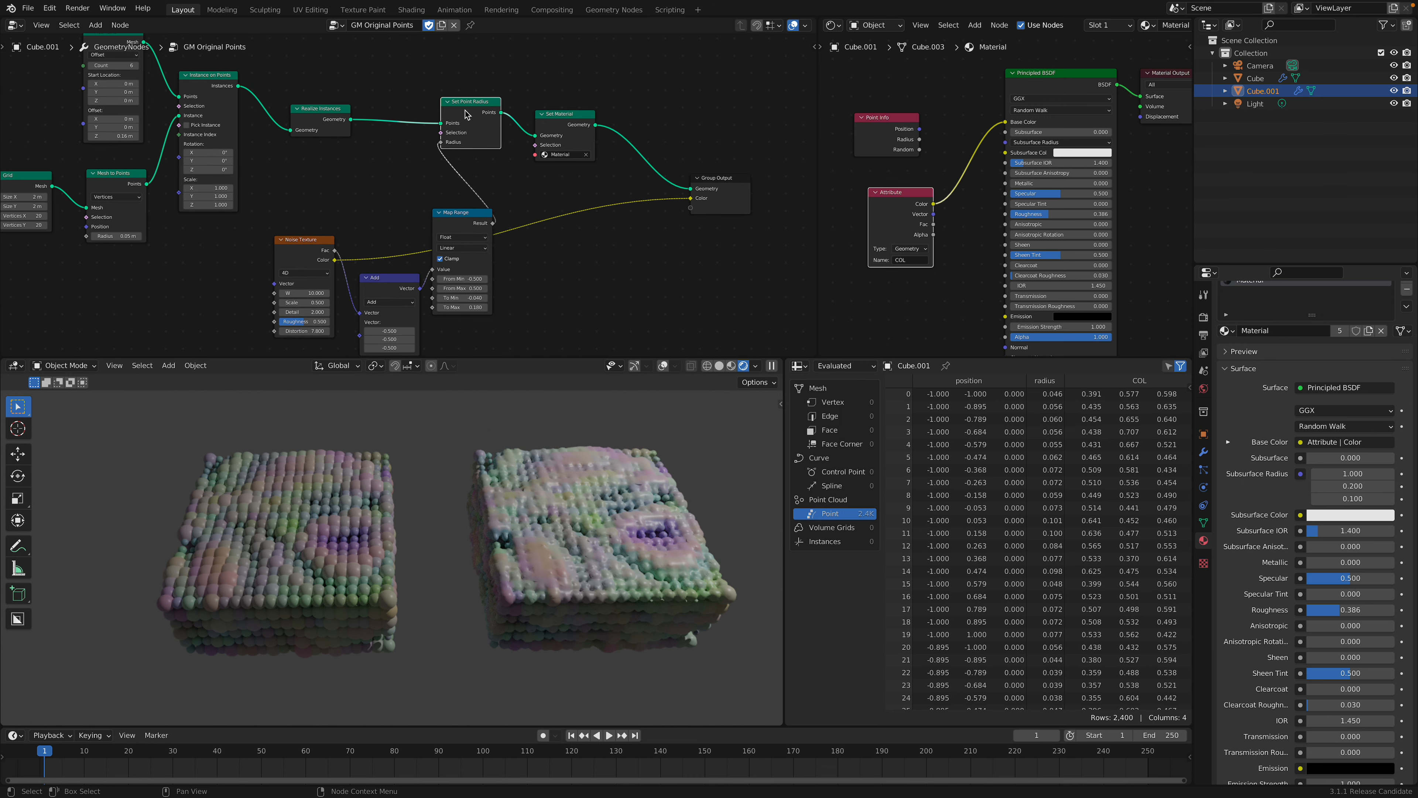
shift+scroll(480, 120, down, 1)
drag(311, 231, 314, 215)
drag(463, 202, 463, 197)
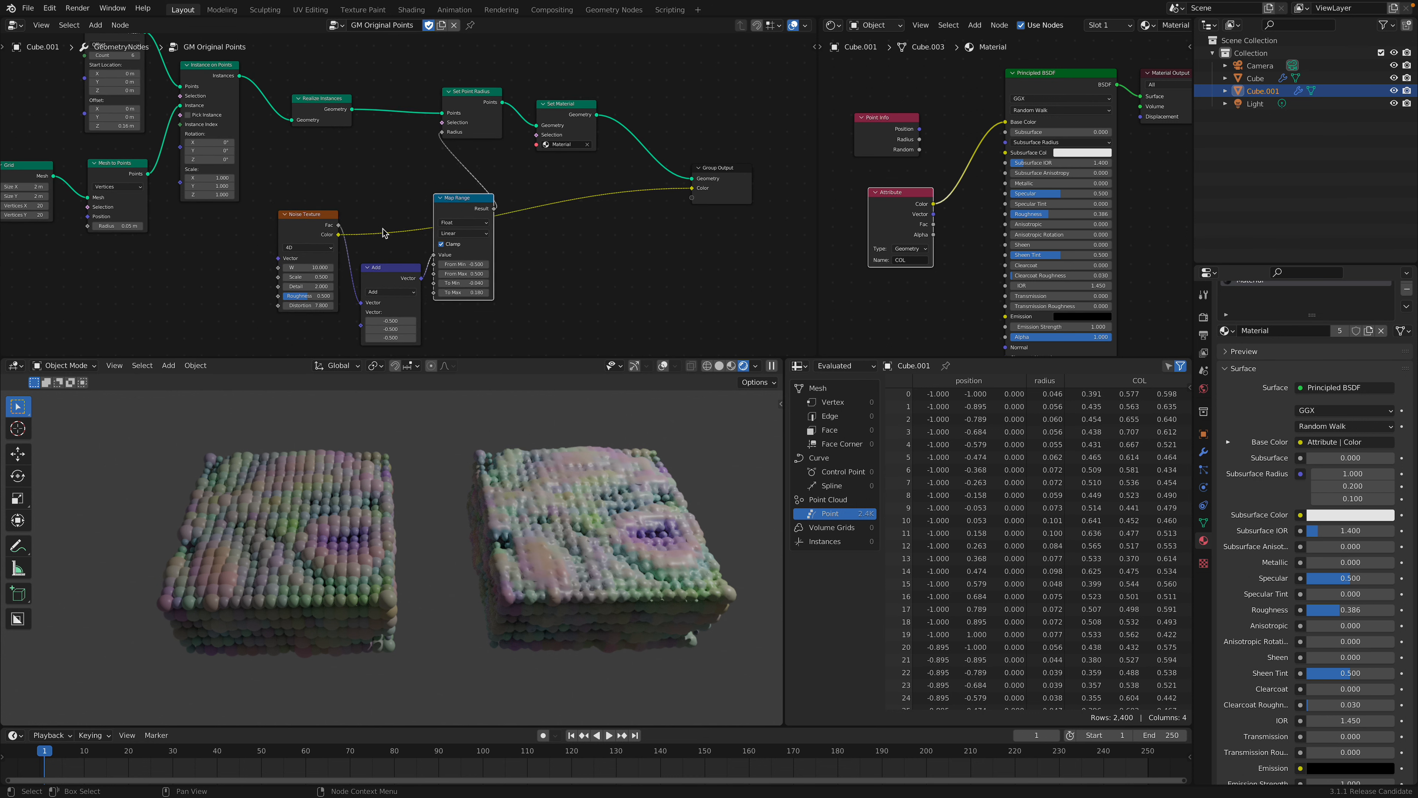
shift+scroll(384, 234, down, 2)
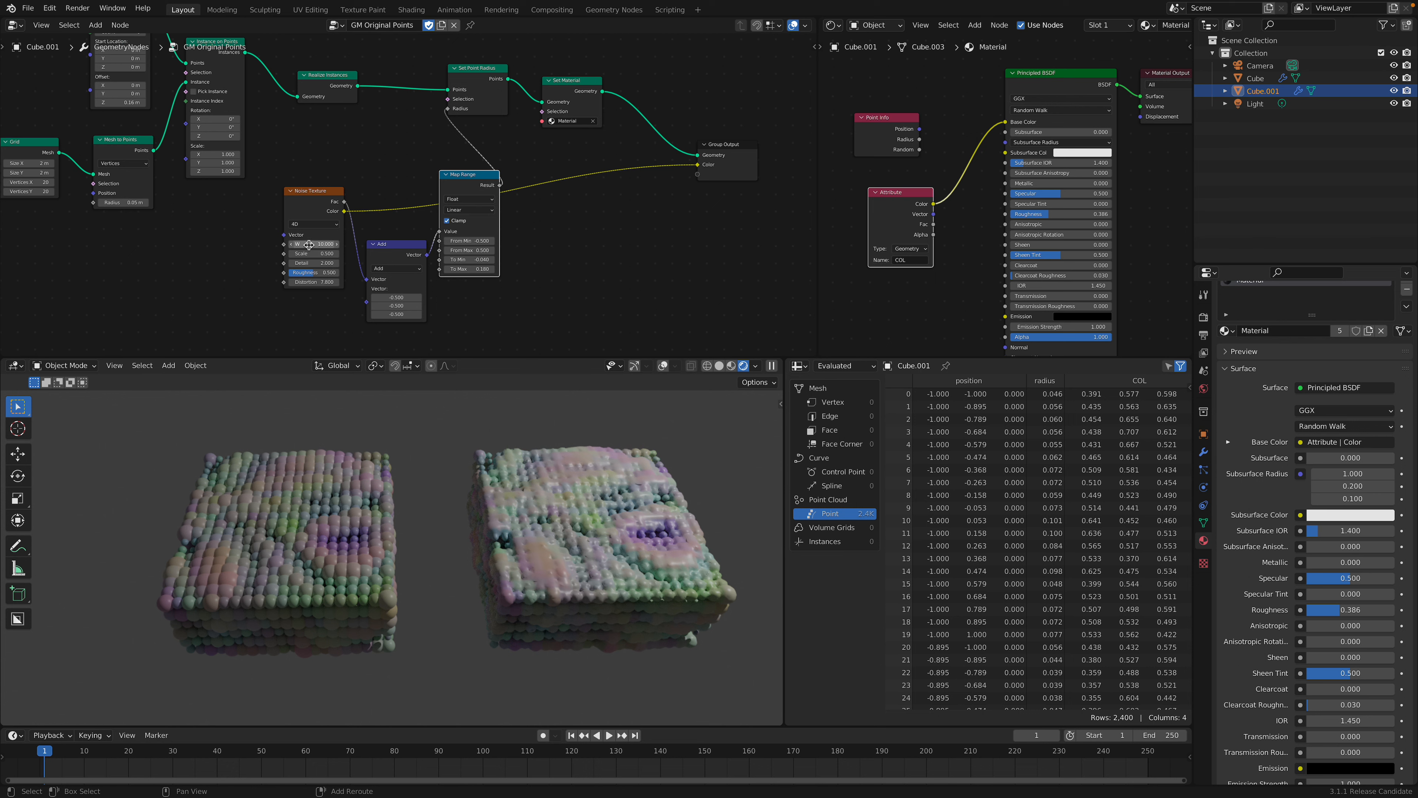
Vary the Noise Texture's W value in GM Original Points to change the point radii and colours.
drag(309, 245, 176, 245)
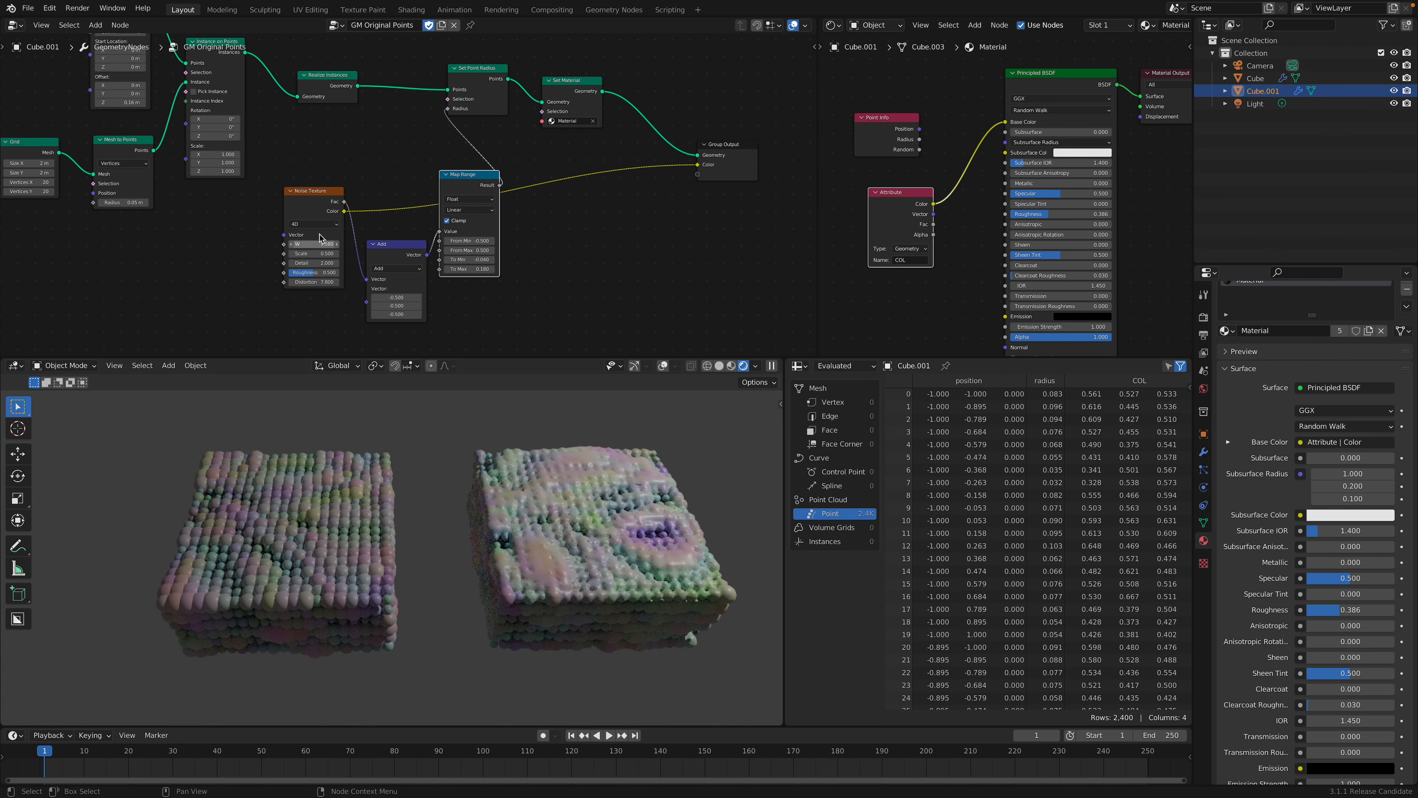
drag(301, 244, 351, 244)
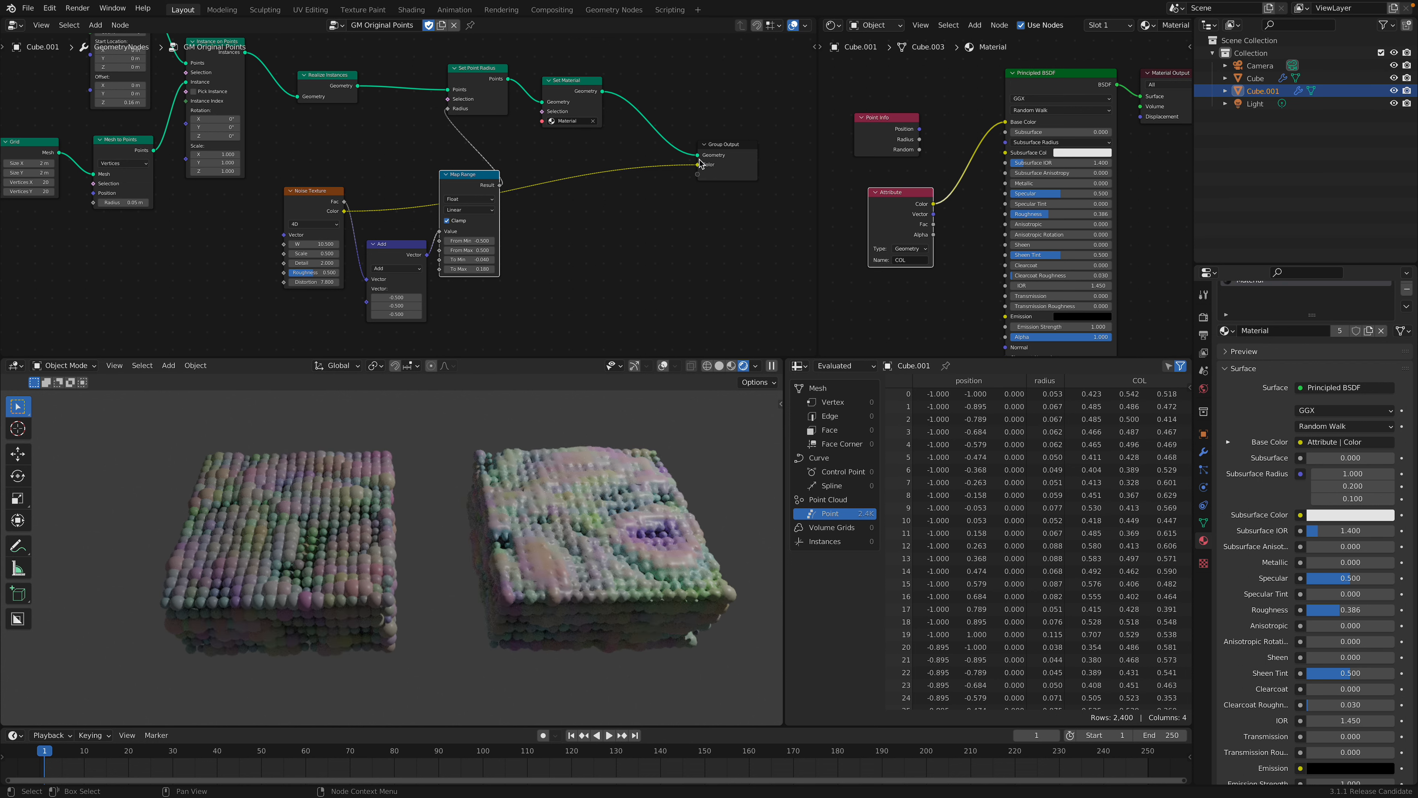
scroll(943, 248, down, 1)
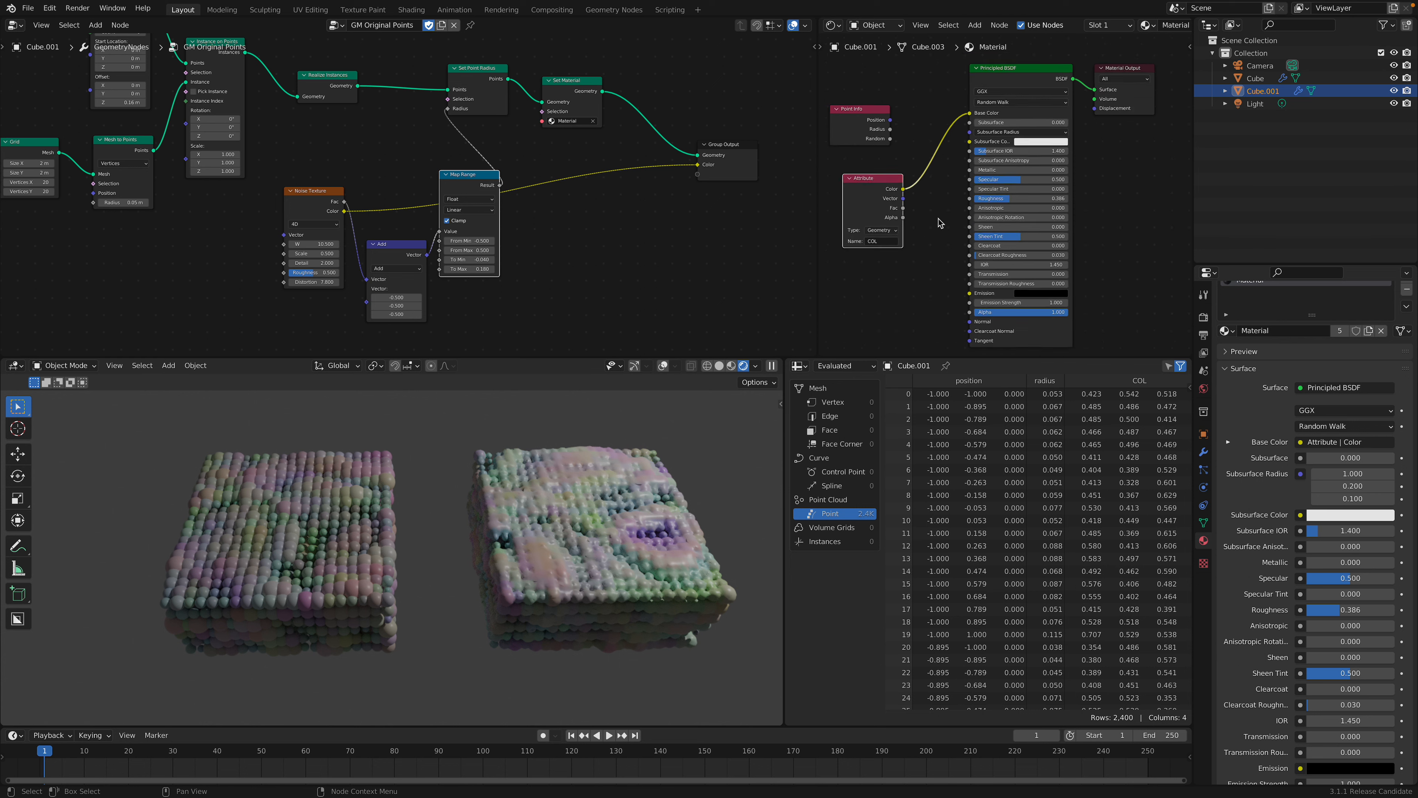
middle_drag(579, 455, 485, 565)
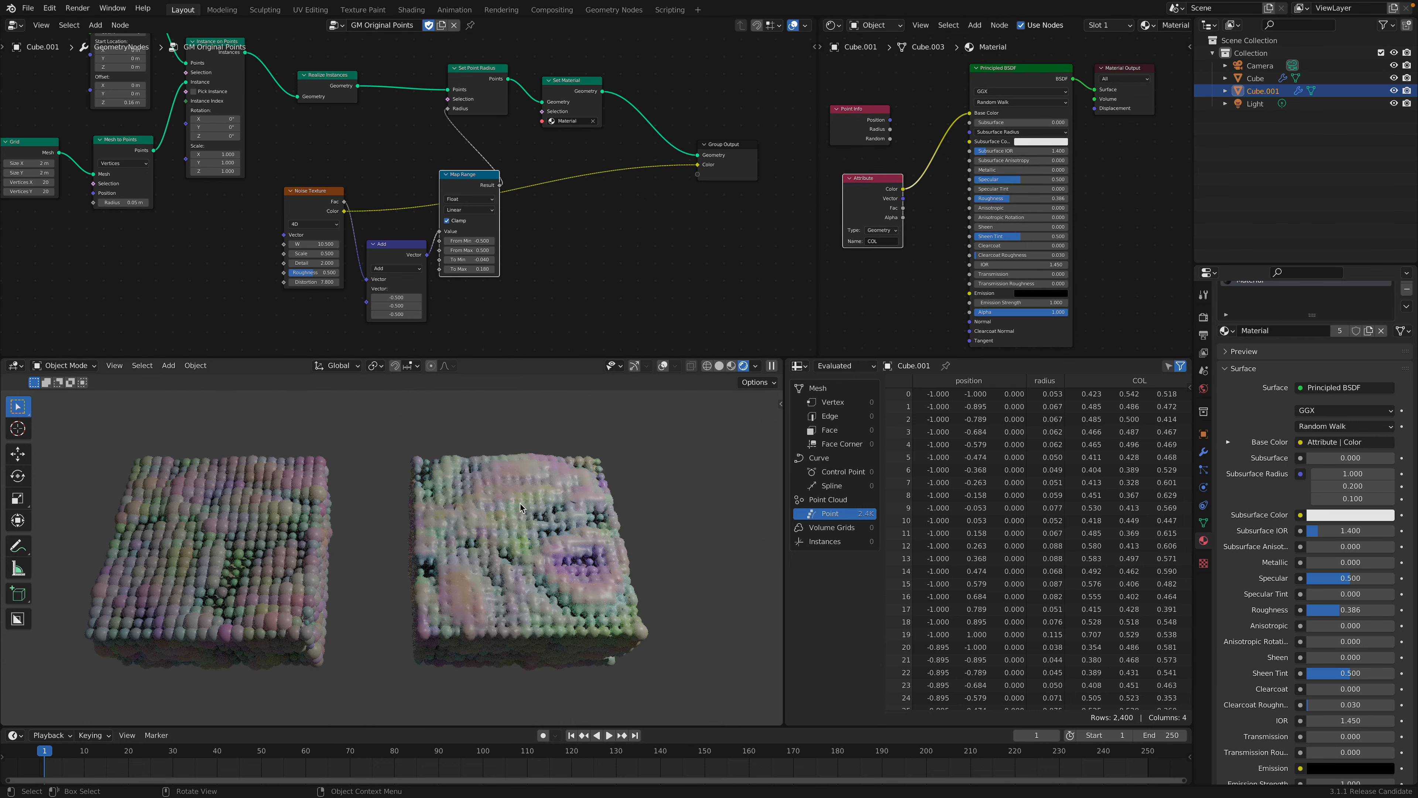
Select the meshed Cube object to display its GM Meshed node tree.
click(224, 553)
scroll(475, 215, down, 1)
middle_drag(502, 209, 547, 240)
scroll(405, 177, up, 1)
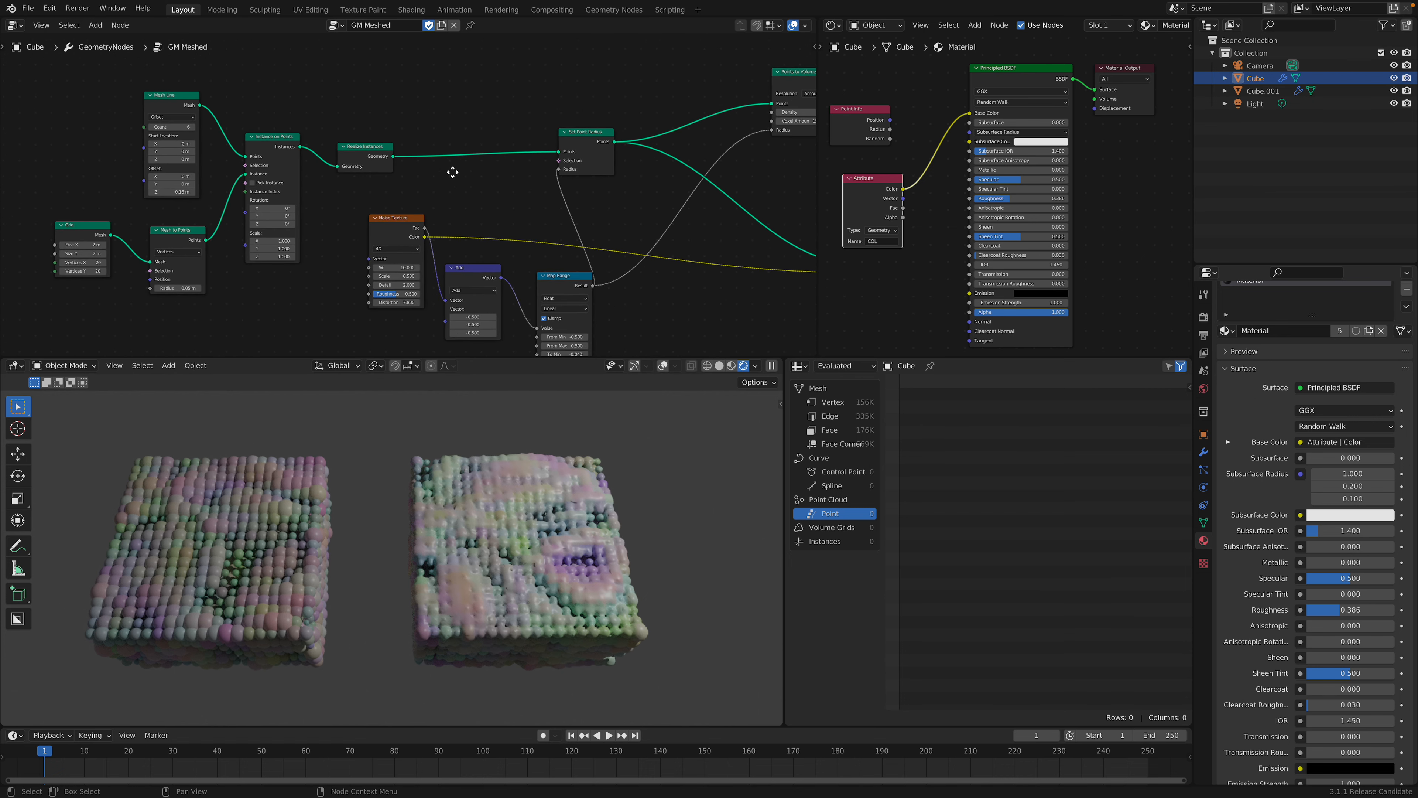
Set the Points to Volume node's Voxel Amount to 200 after trying 150.
middle_drag(452, 177, 319, 186)
middle_drag(501, 99, 435, 132)
drag(436, 113, 434, 104)
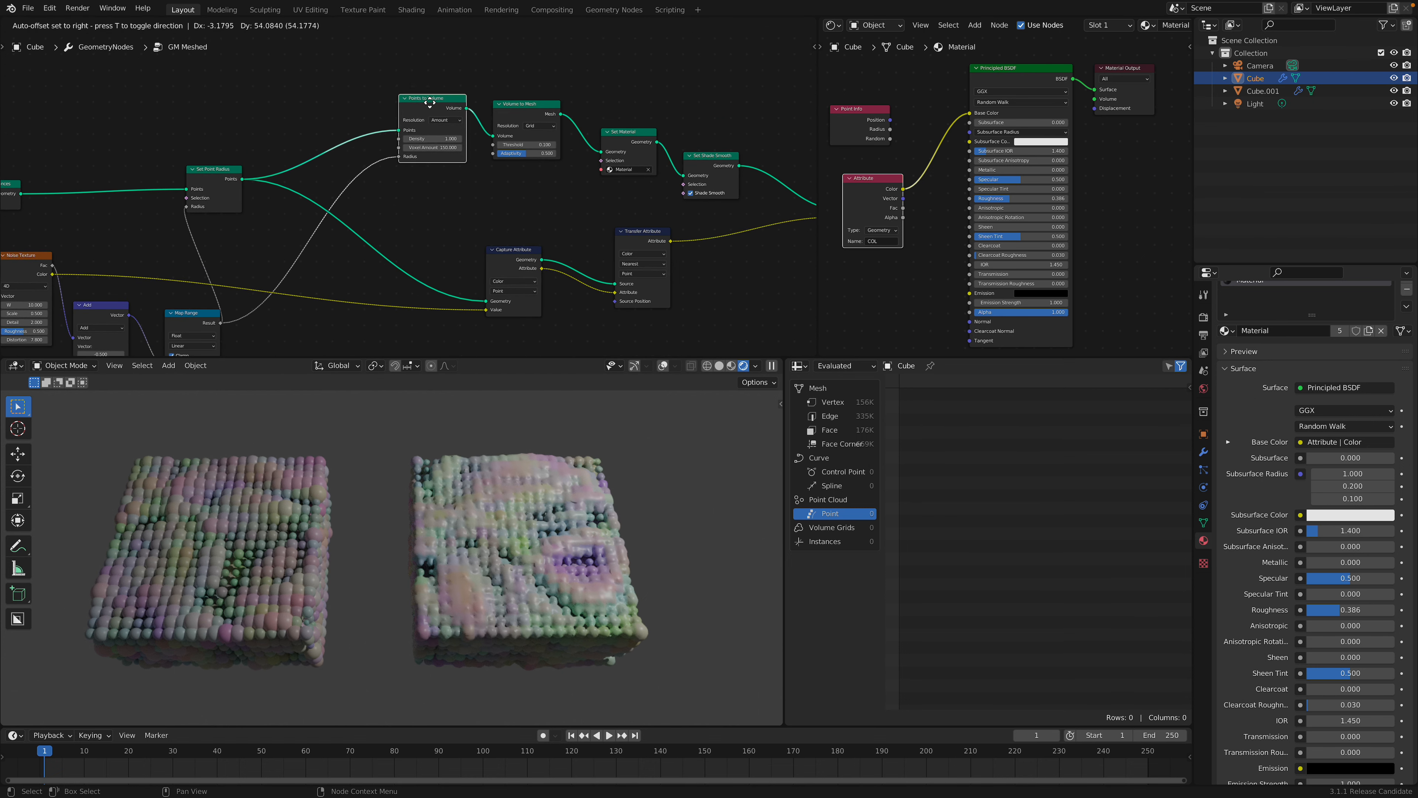
middle_drag(434, 104, 410, 123)
scroll(416, 145, up, 2)
click(416, 153)
text(150)
key(Return)
click(416, 151)
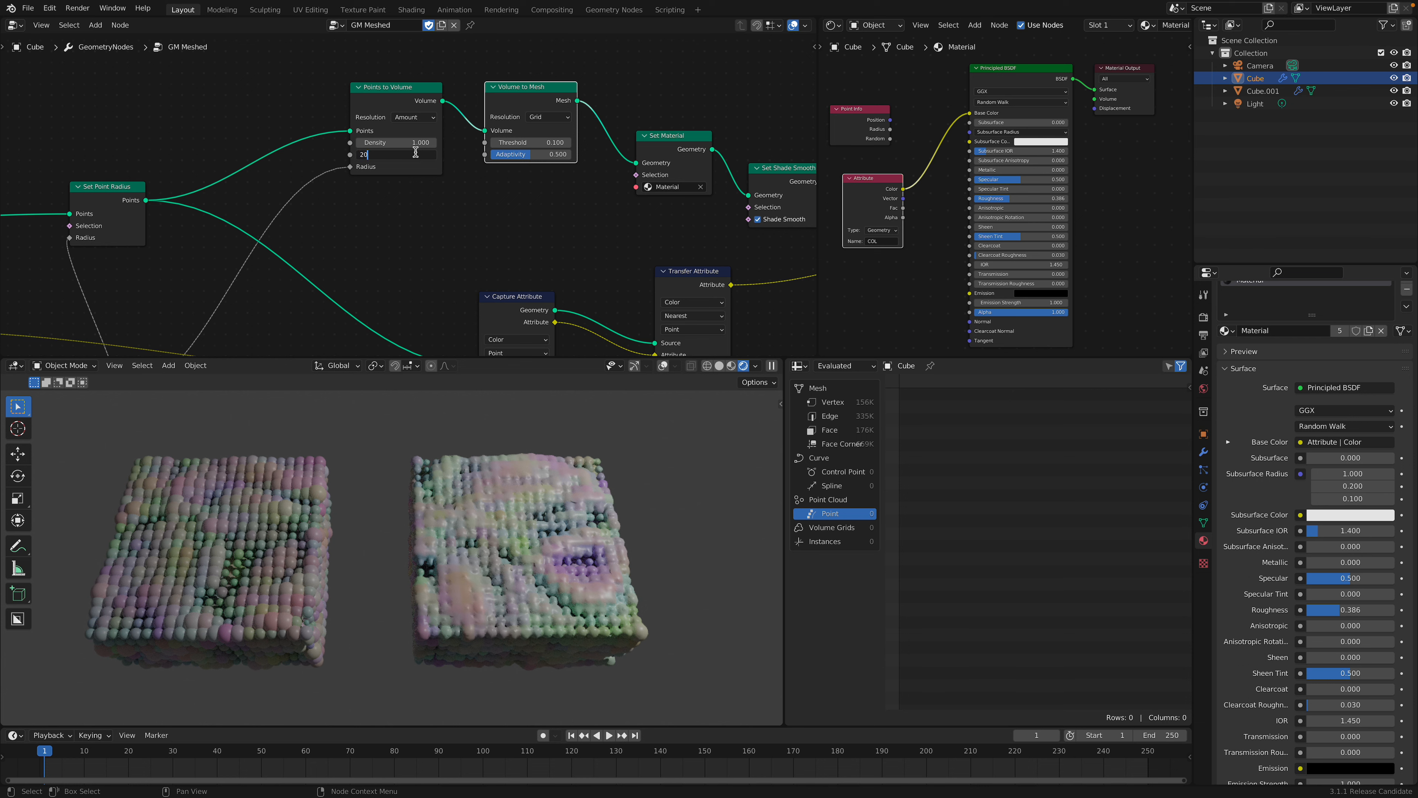
text(200)
key(Return)
mouse_move(539, 480)
middle_down()
mouse_move(530, 491)
mouse_move(564, 502)
mouse_move(501, 512)
mouse_move(533, 508)
middle_up()
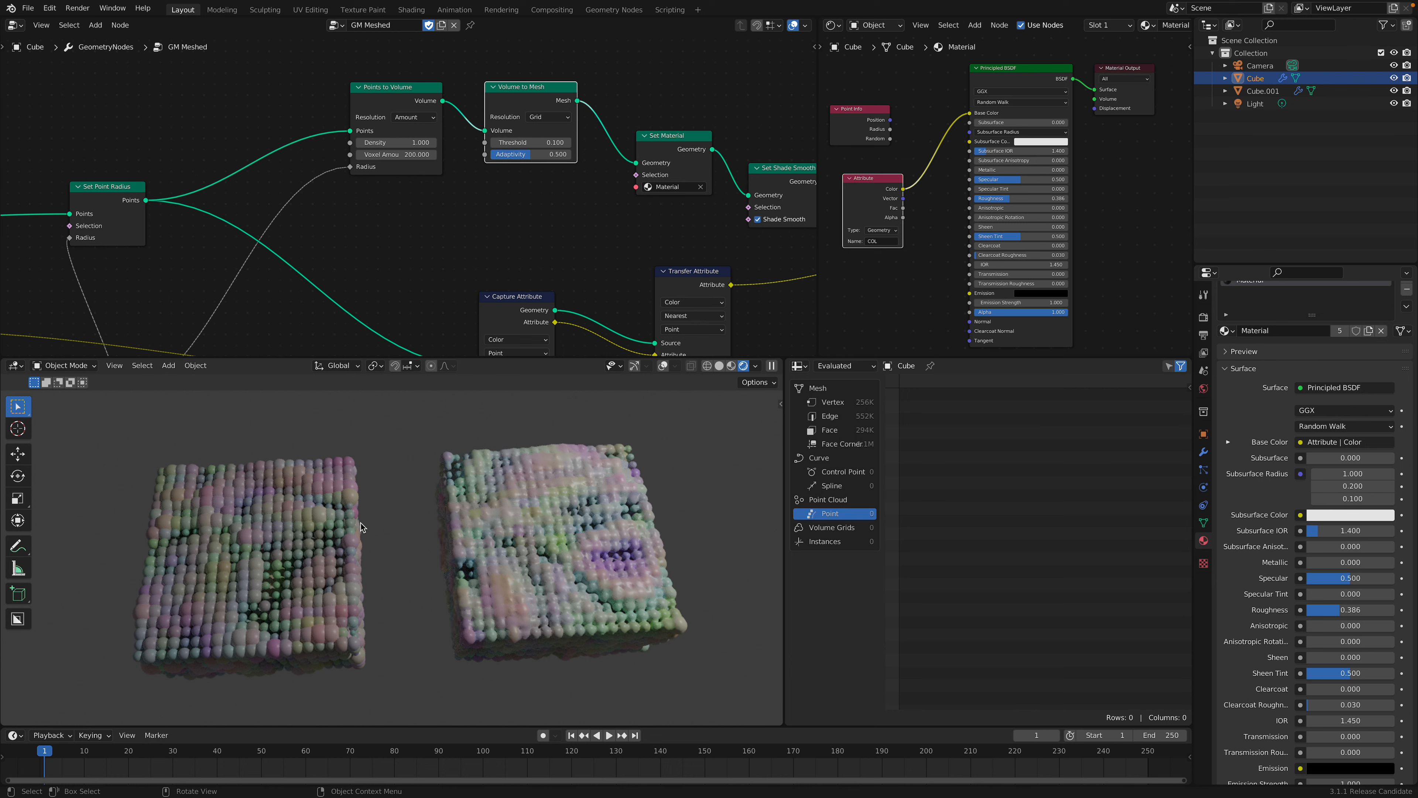
Examine the Points to Volume and Volume to Mesh nodes and trace their radius input back to the Noise Texture.
middle_drag(453, 190, 408, 188)
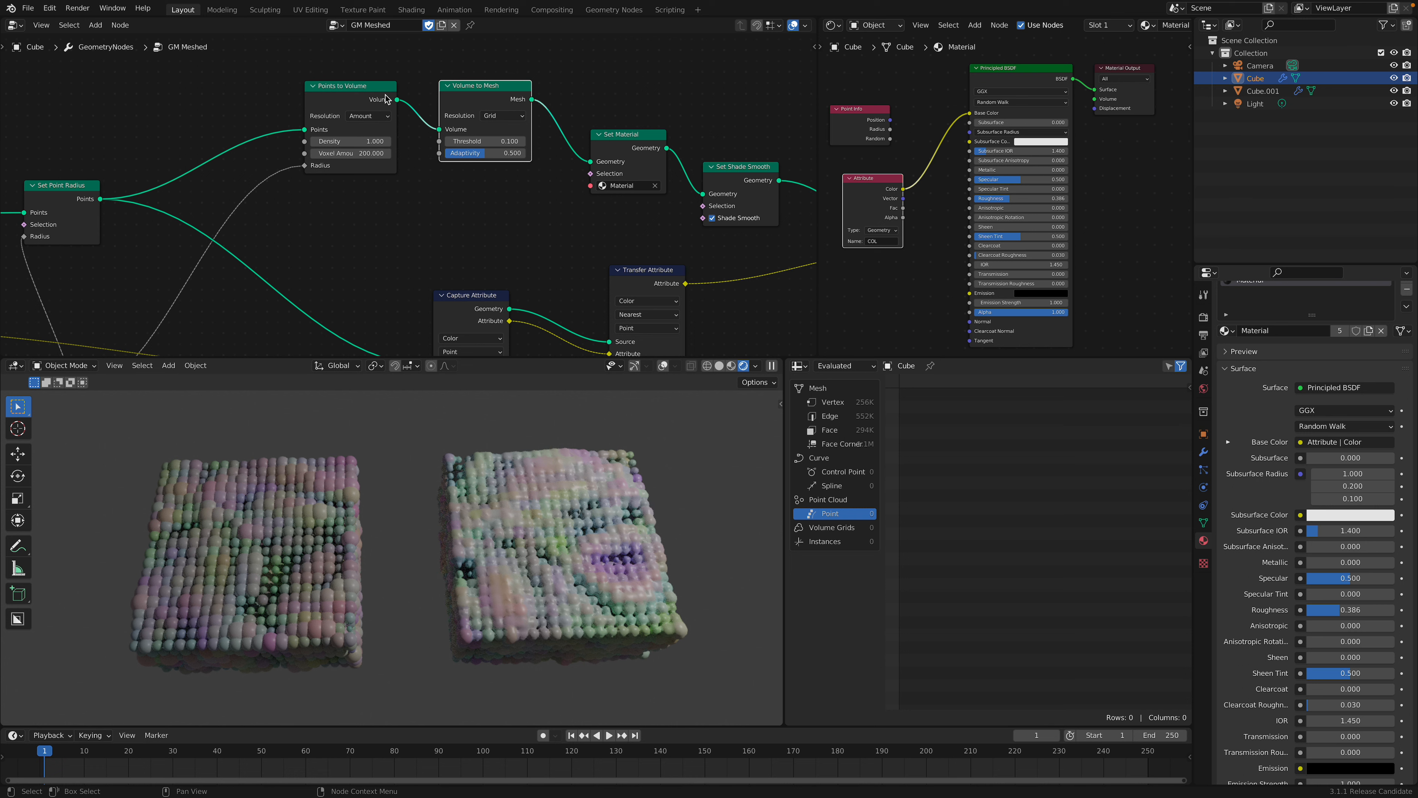
drag(445, 95, 425, 81)
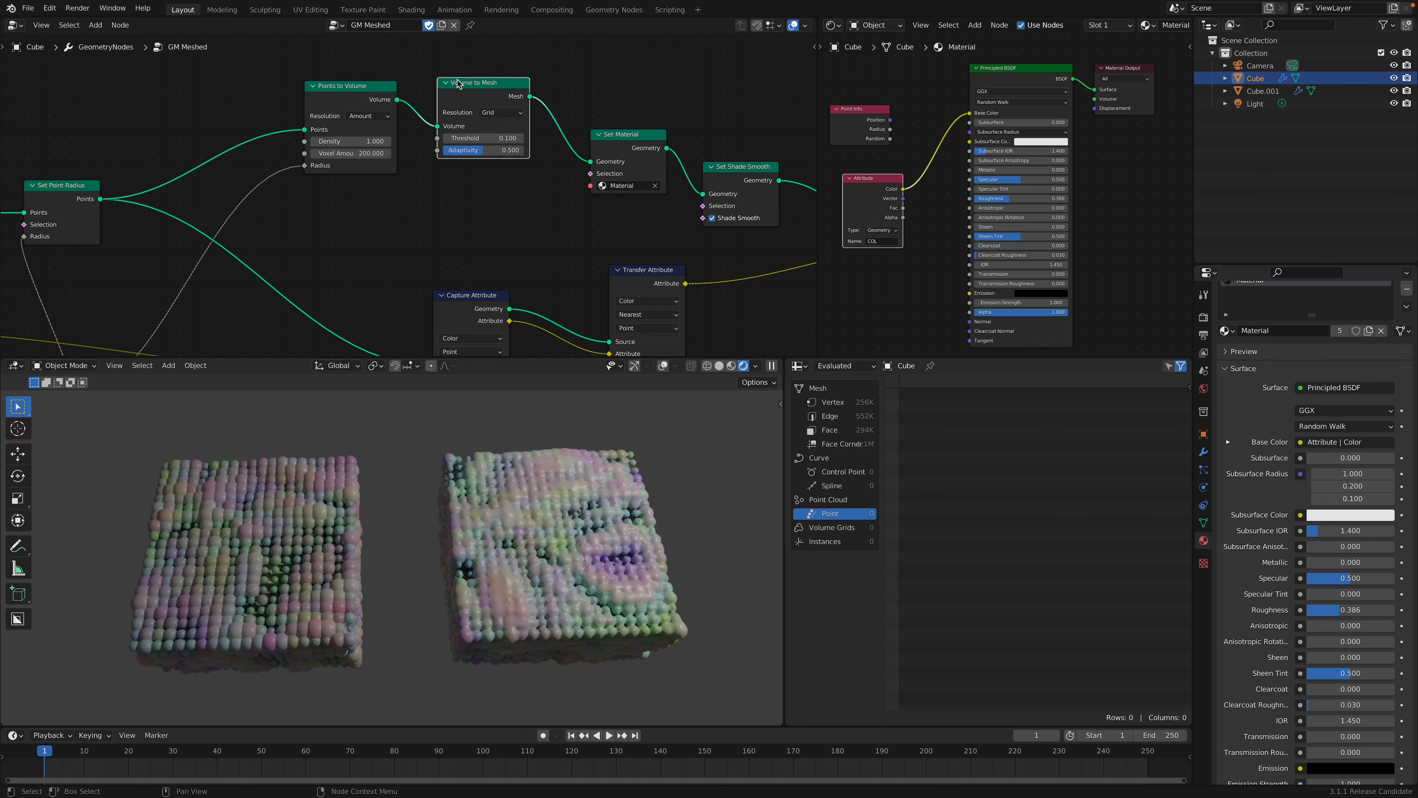
click(352, 98)
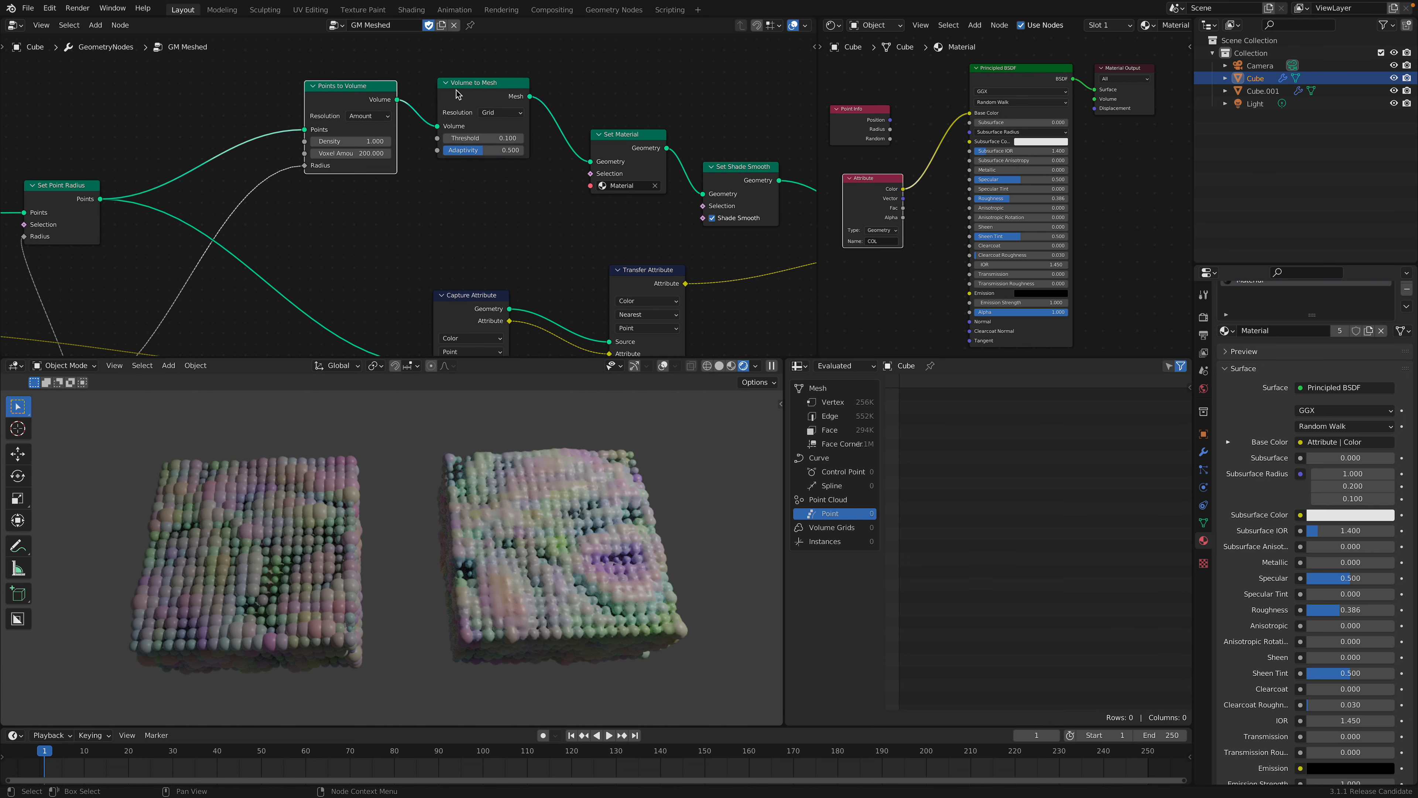
middle_drag(348, 120, 456, 89)
scroll(453, 93, down, 2)
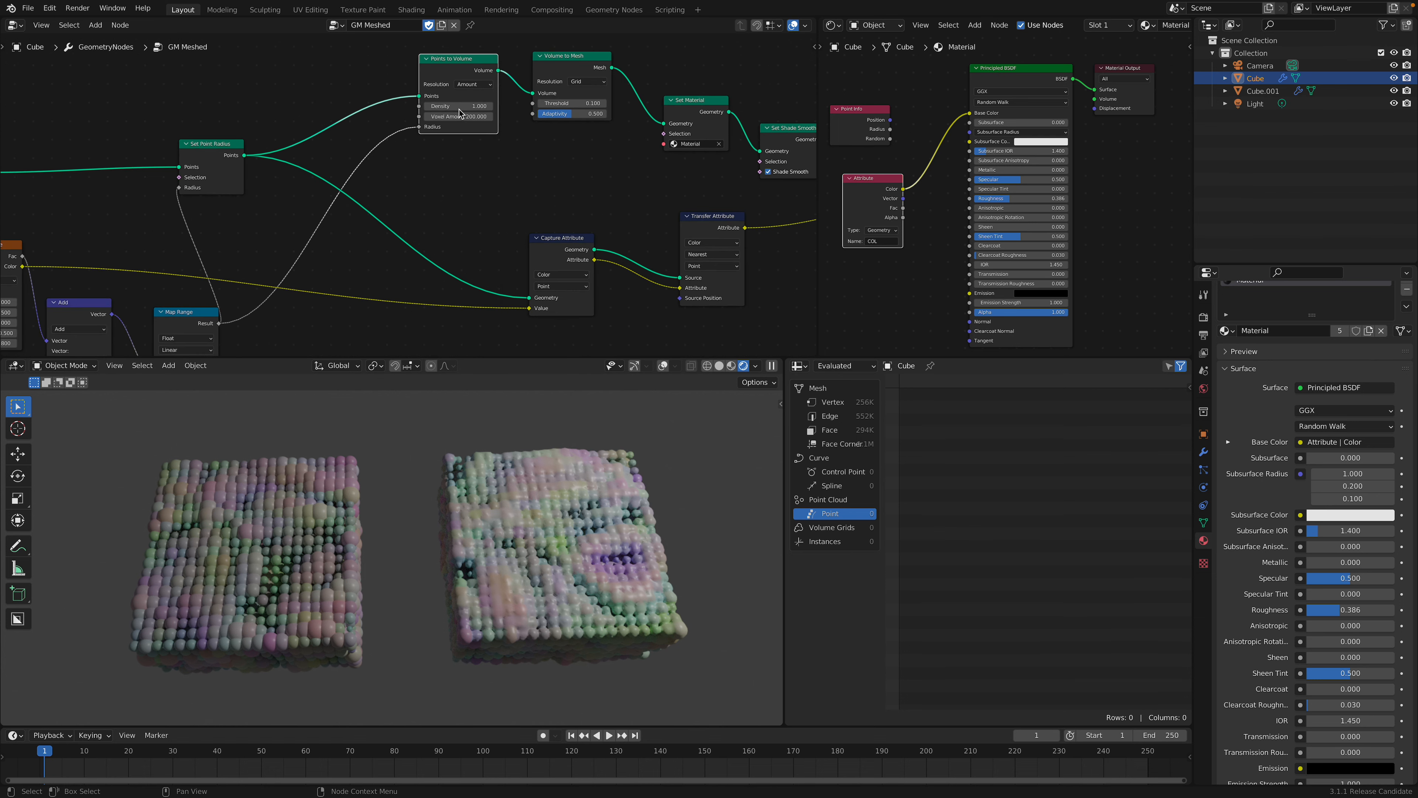
middle_drag(244, 270, 379, 203)
scroll(369, 203, down, 1)
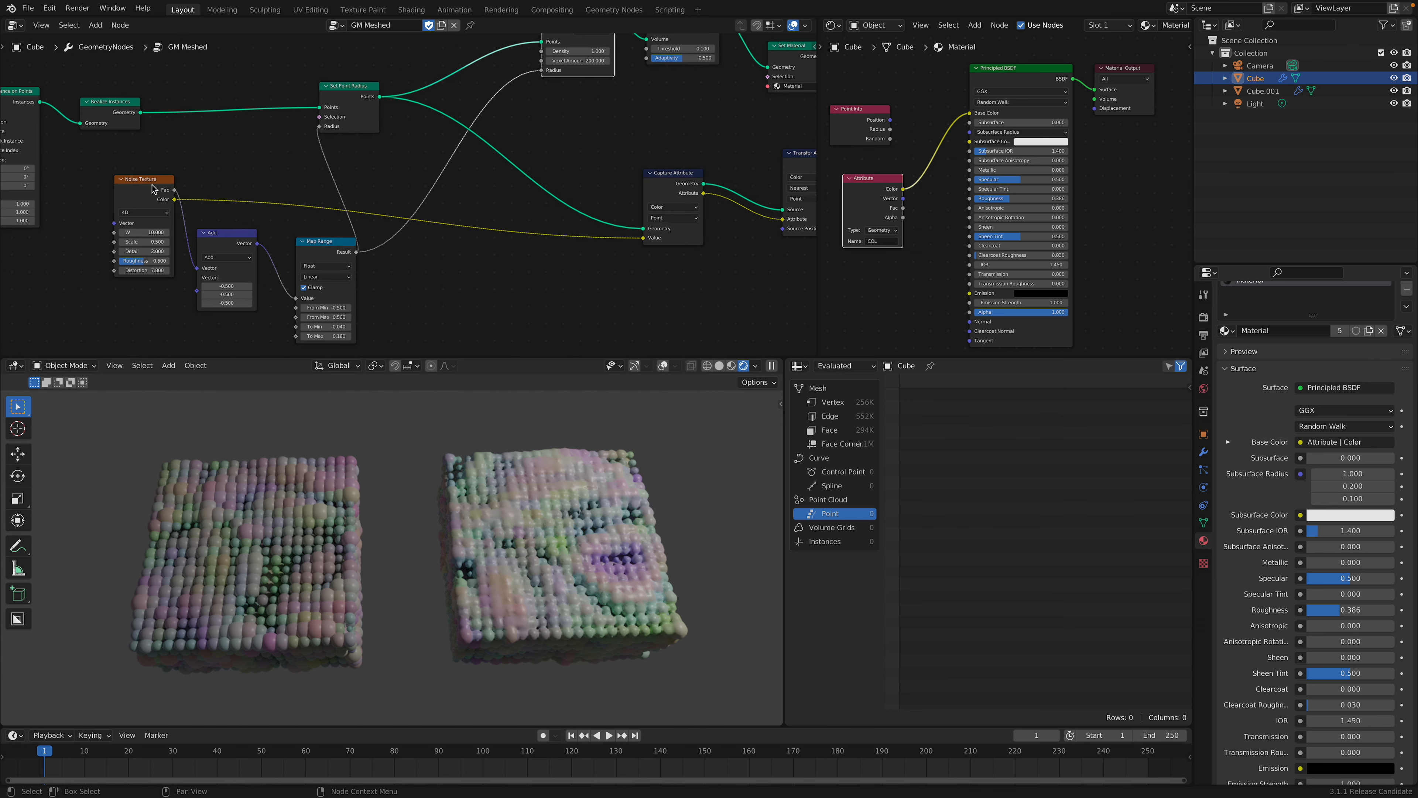
middle_drag(505, 192, 378, 219)
middle_drag(253, 224, 338, 212)
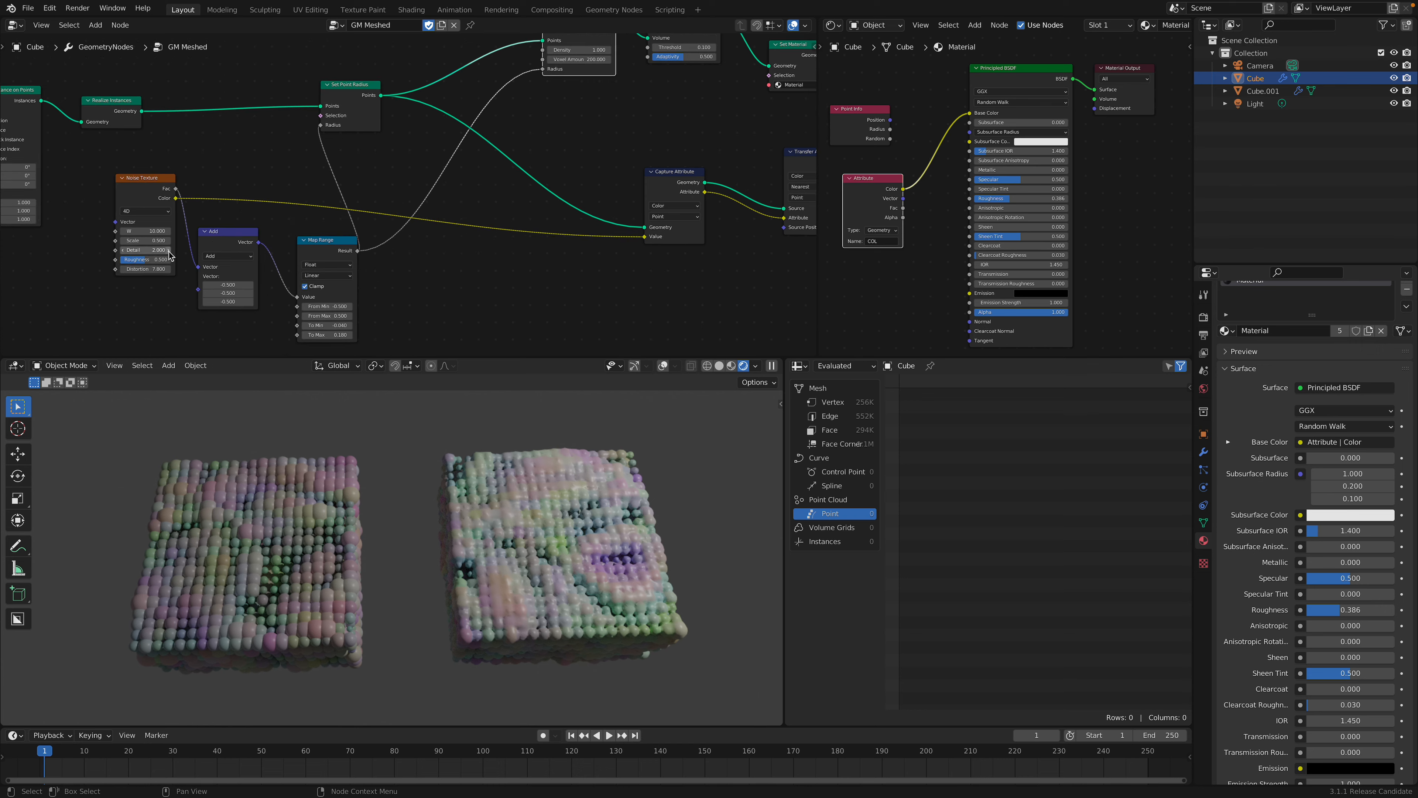
Examine the Set Material, Set Shade Smooth and Group Output nodes at the end of the GM Meshed tree.
middle_drag(592, 161, 308, 220)
scroll(473, 158, down, 1)
scroll(498, 115, up, 1)
drag(523, 106, 530, 103)
drag(601, 133, 603, 121)
middle_drag(605, 122, 597, 120)
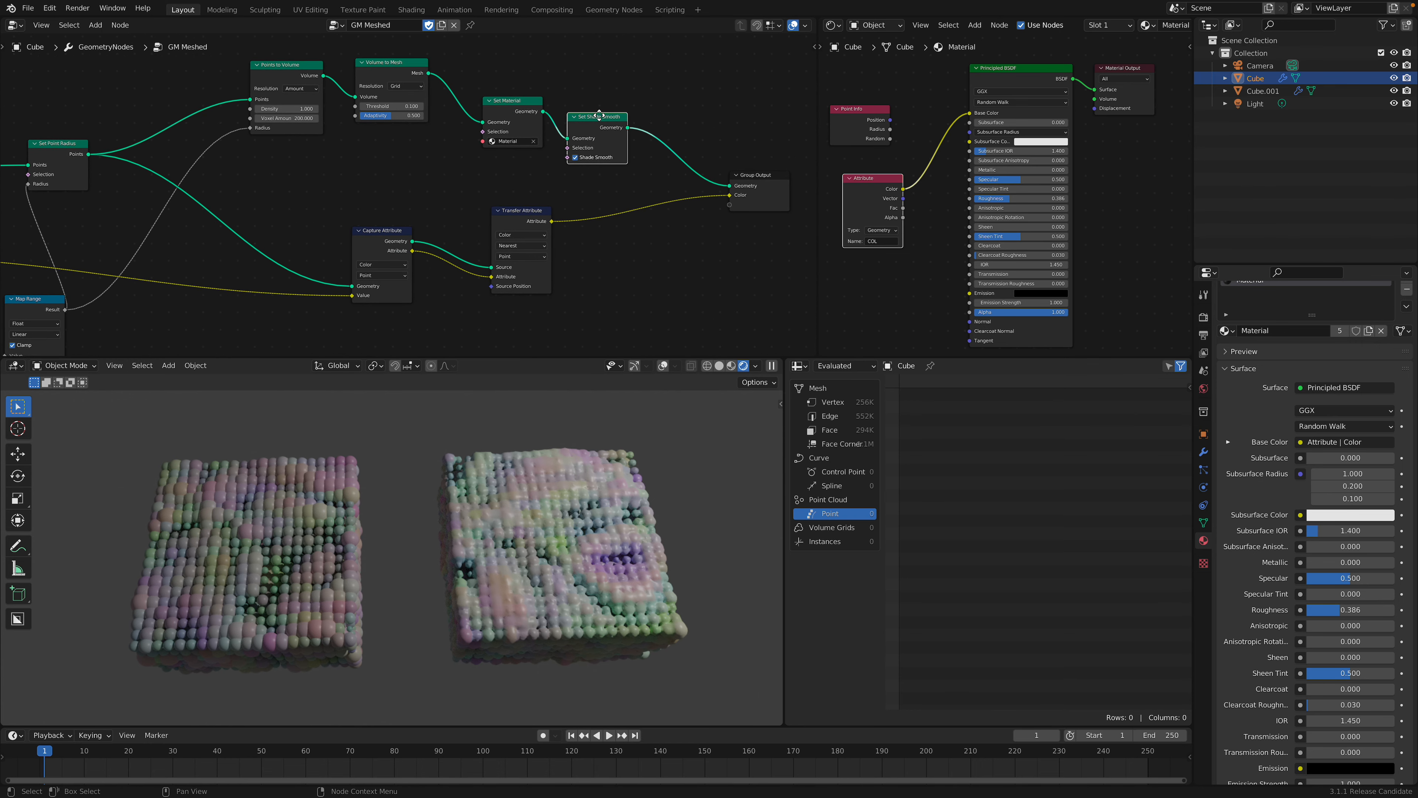
drag(739, 176, 685, 163)
scroll(466, 205, up, 1)
Examine how the Capture Attribute and Transfer Attribute nodes carry the noise colour from the points to the mesh output.
drag(391, 223, 395, 205)
middle_drag(395, 206, 506, 181)
drag(506, 181, 488, 185)
scroll(486, 186, down, 1)
middle_drag(449, 234, 484, 212)
scroll(451, 214, down, 1)
middle_drag(206, 136, 230, 138)
middle_drag(457, 234, 321, 235)
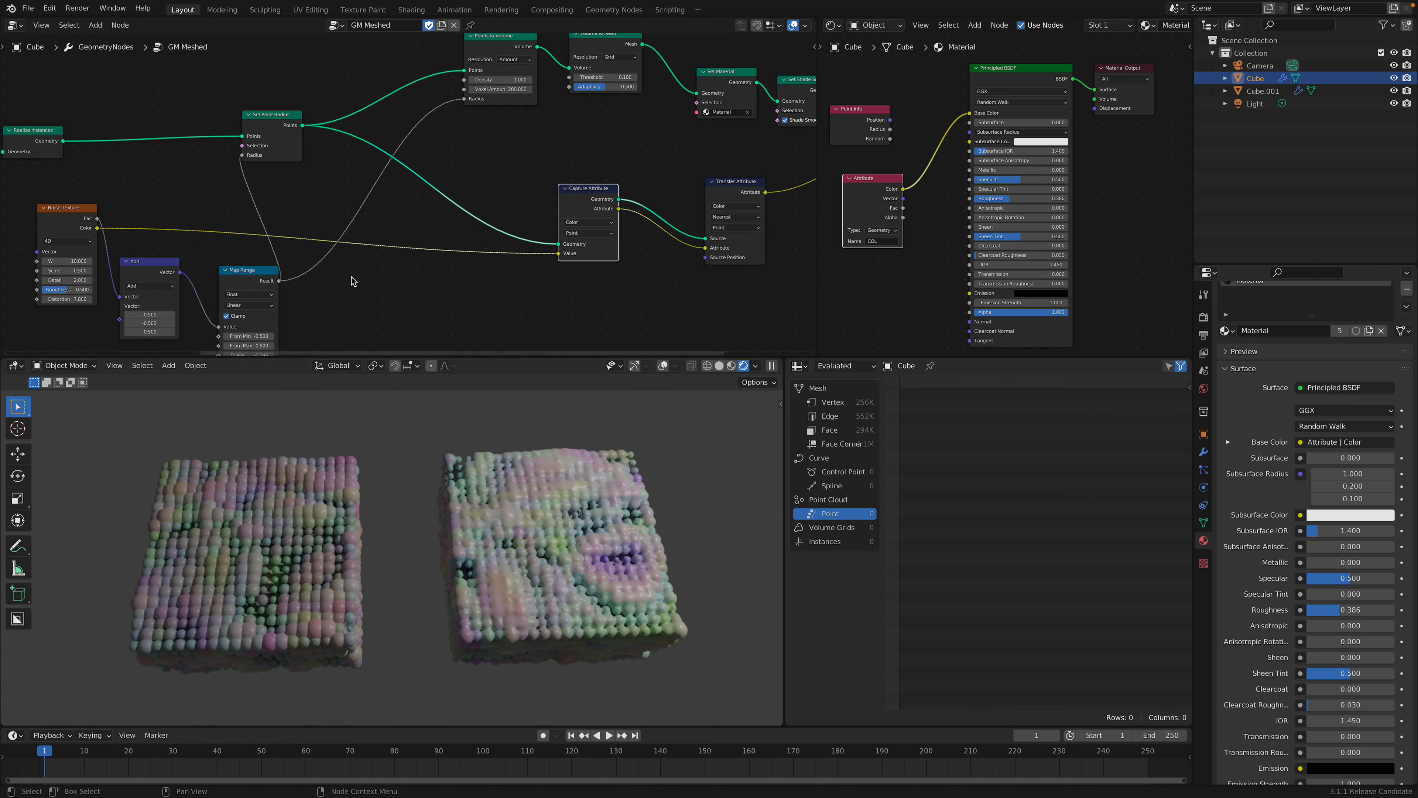
middle_drag(346, 325, 291, 283)
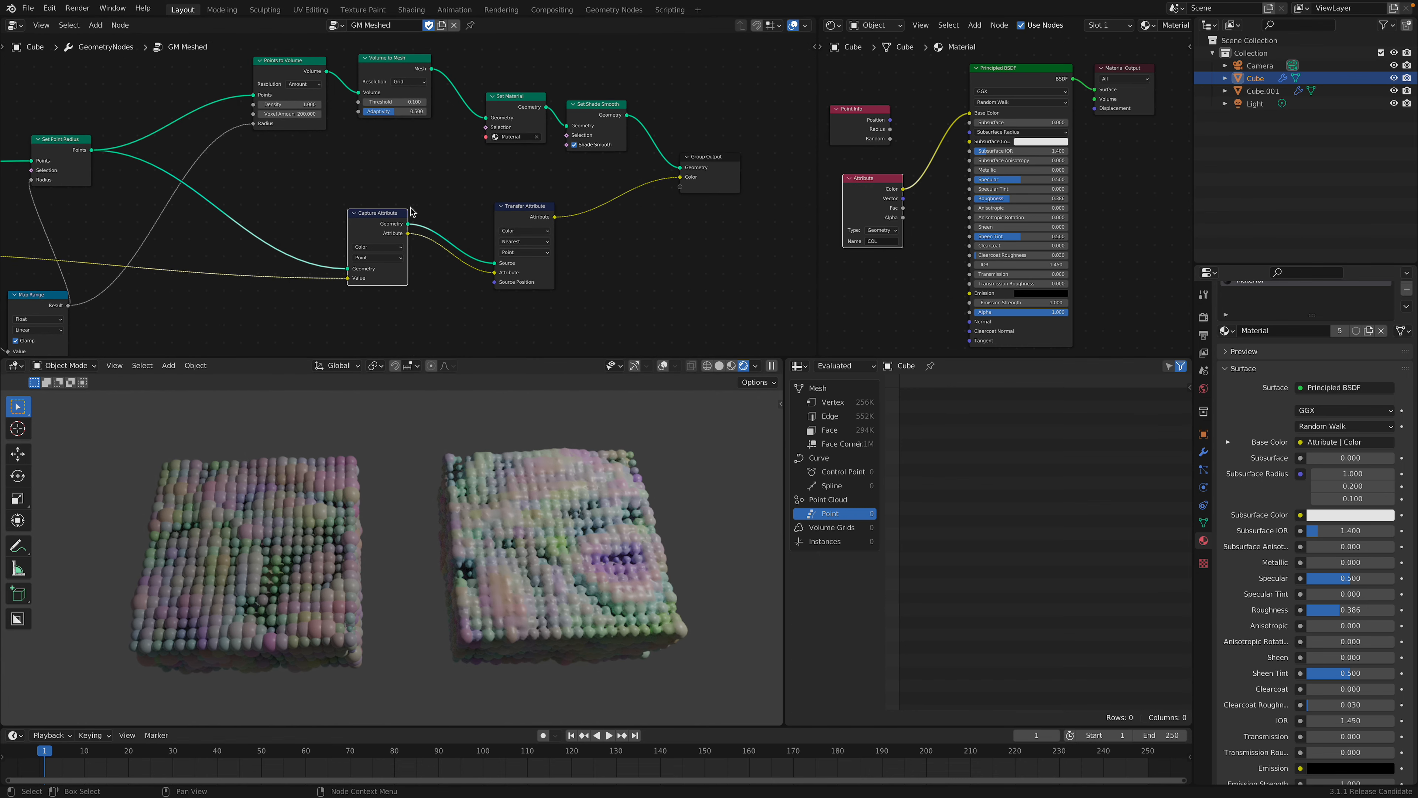
drag(528, 219, 488, 198)
scroll(497, 223, up, 1)
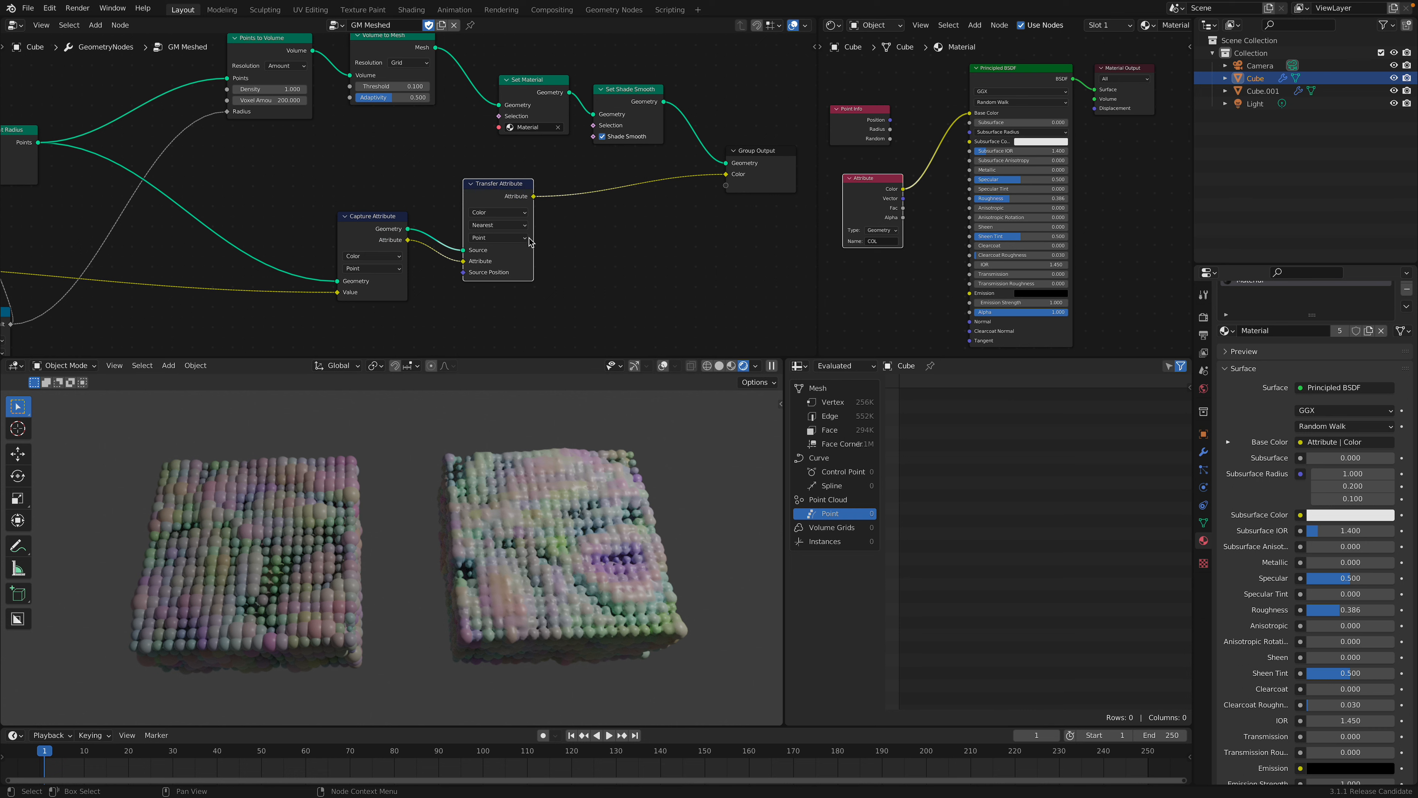
middle_drag(508, 250, 510, 270)
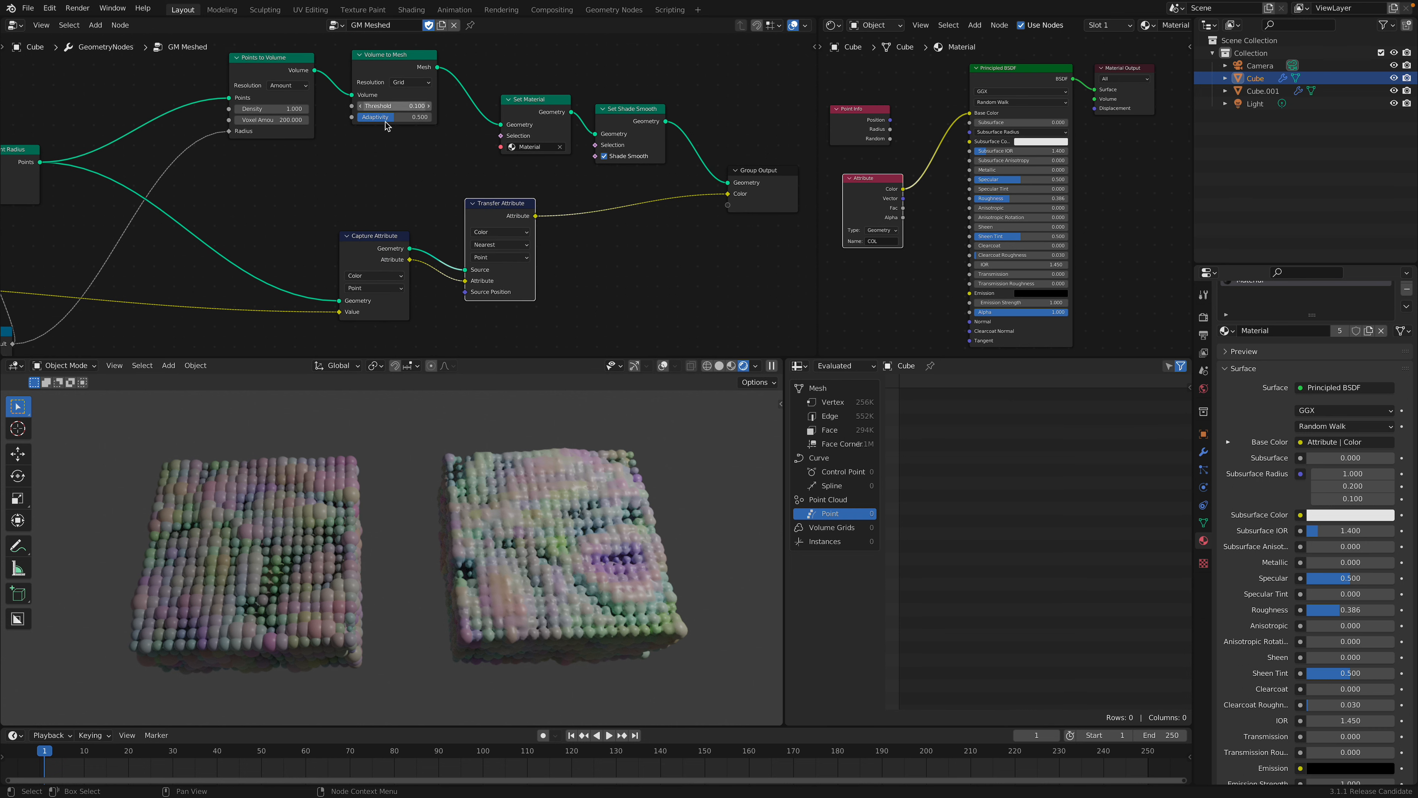
Space the Capture Attribute and Transfer Attribute nodes further apart below the volume nodes.
drag(494, 218, 575, 218)
drag(402, 241, 367, 221)
middle_drag(390, 234, 480, 246)
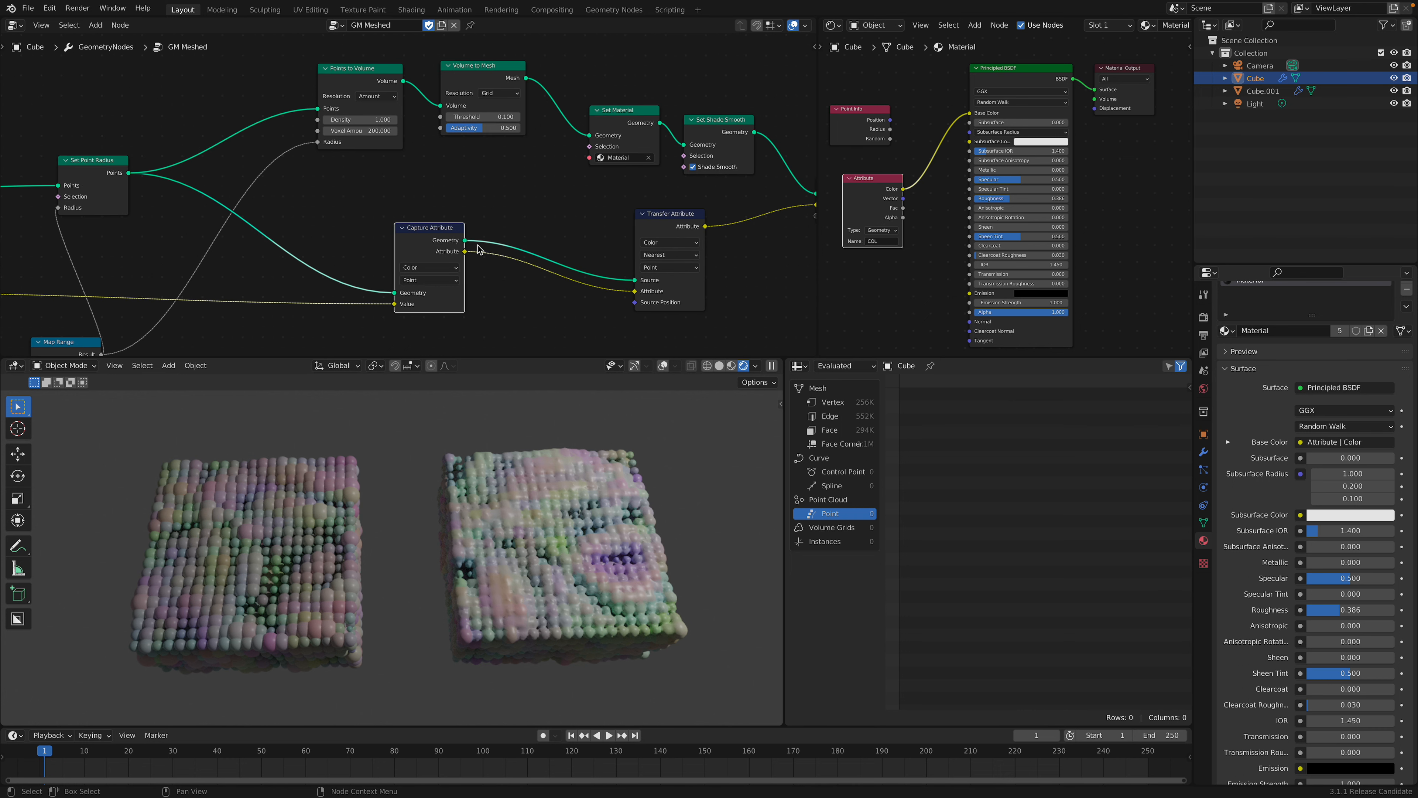
Feed the Capture Attribute geometry into Points to Volume, and test the Transfer Attribute's Source link by disconnecting and reconnecting it.
drag(465, 240, 329, 114)
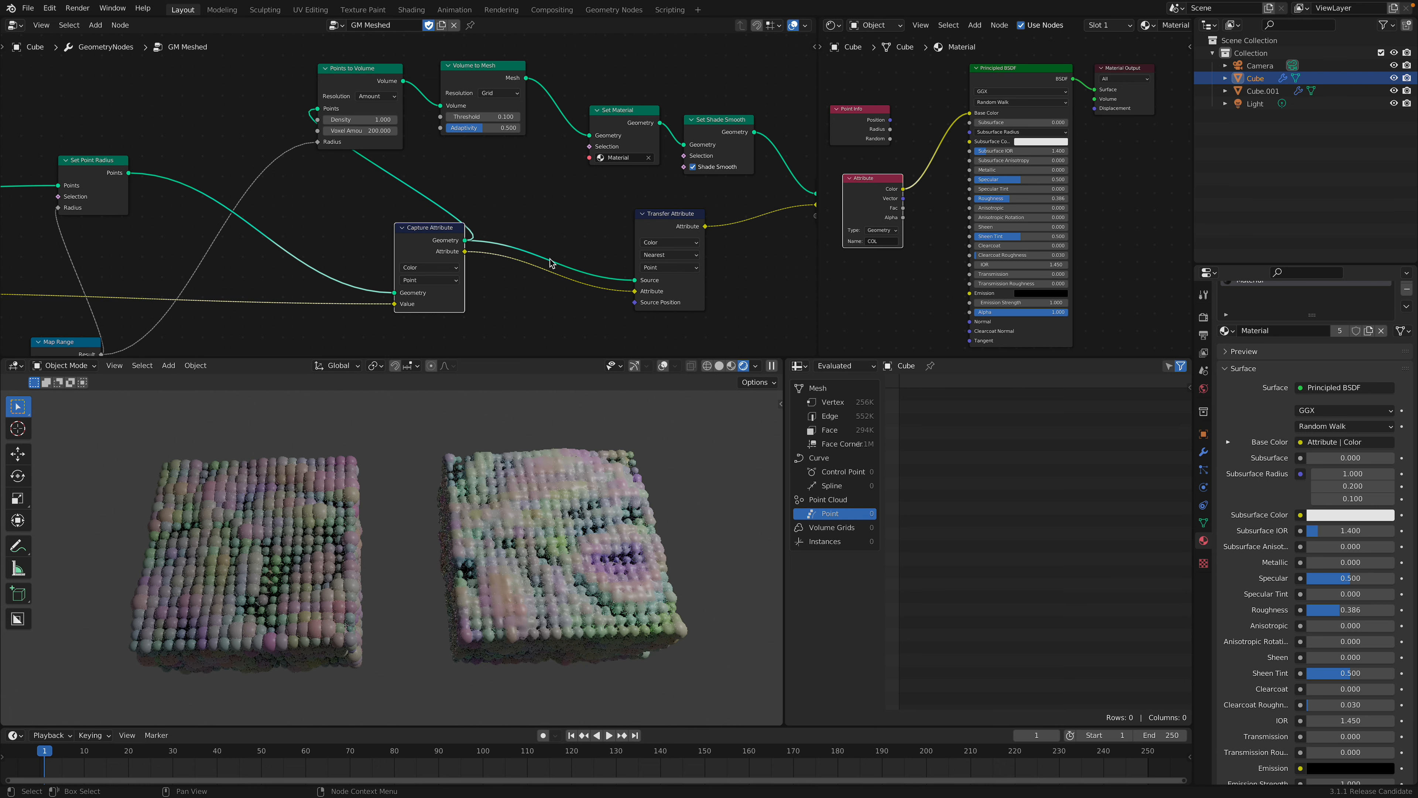
drag(634, 280, 581, 233)
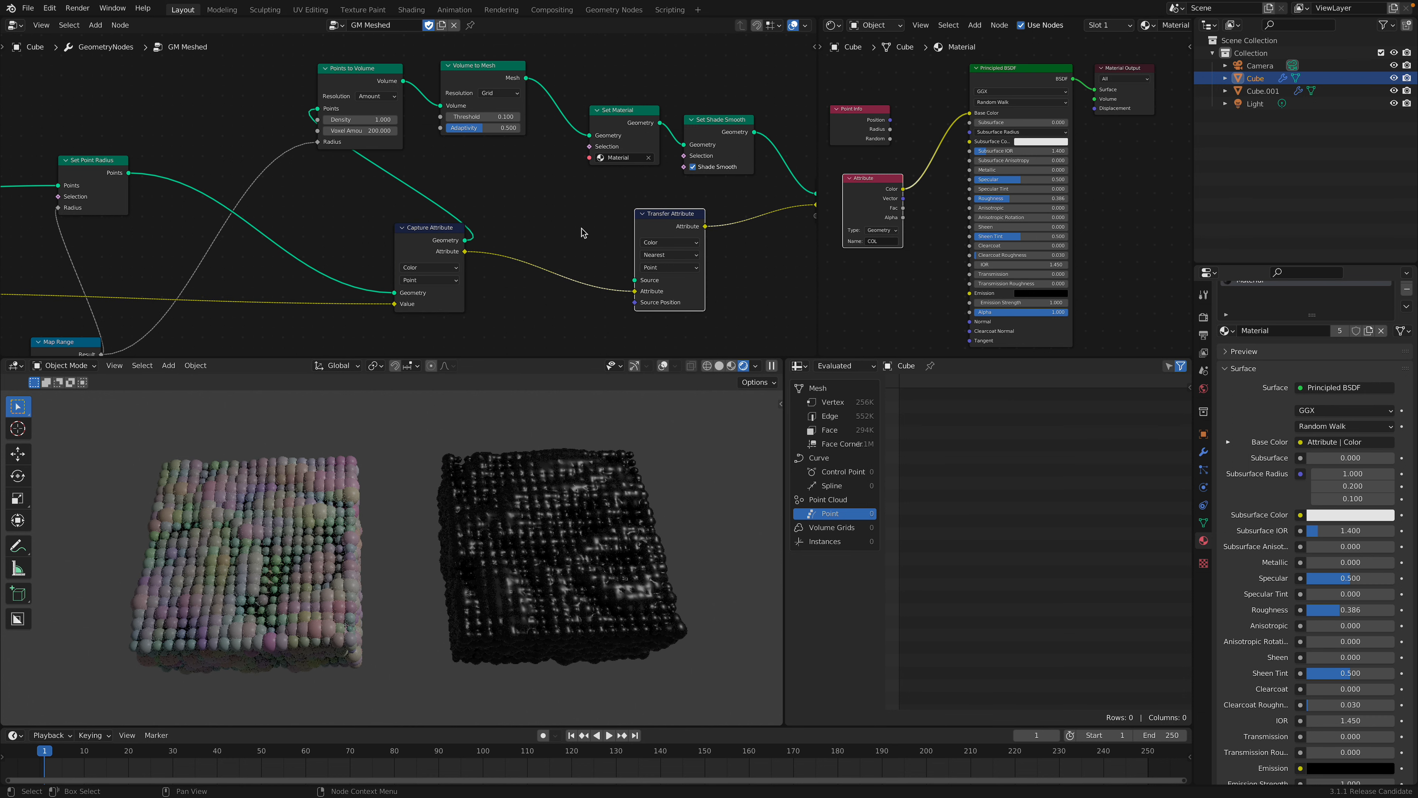
drag(466, 240, 635, 280)
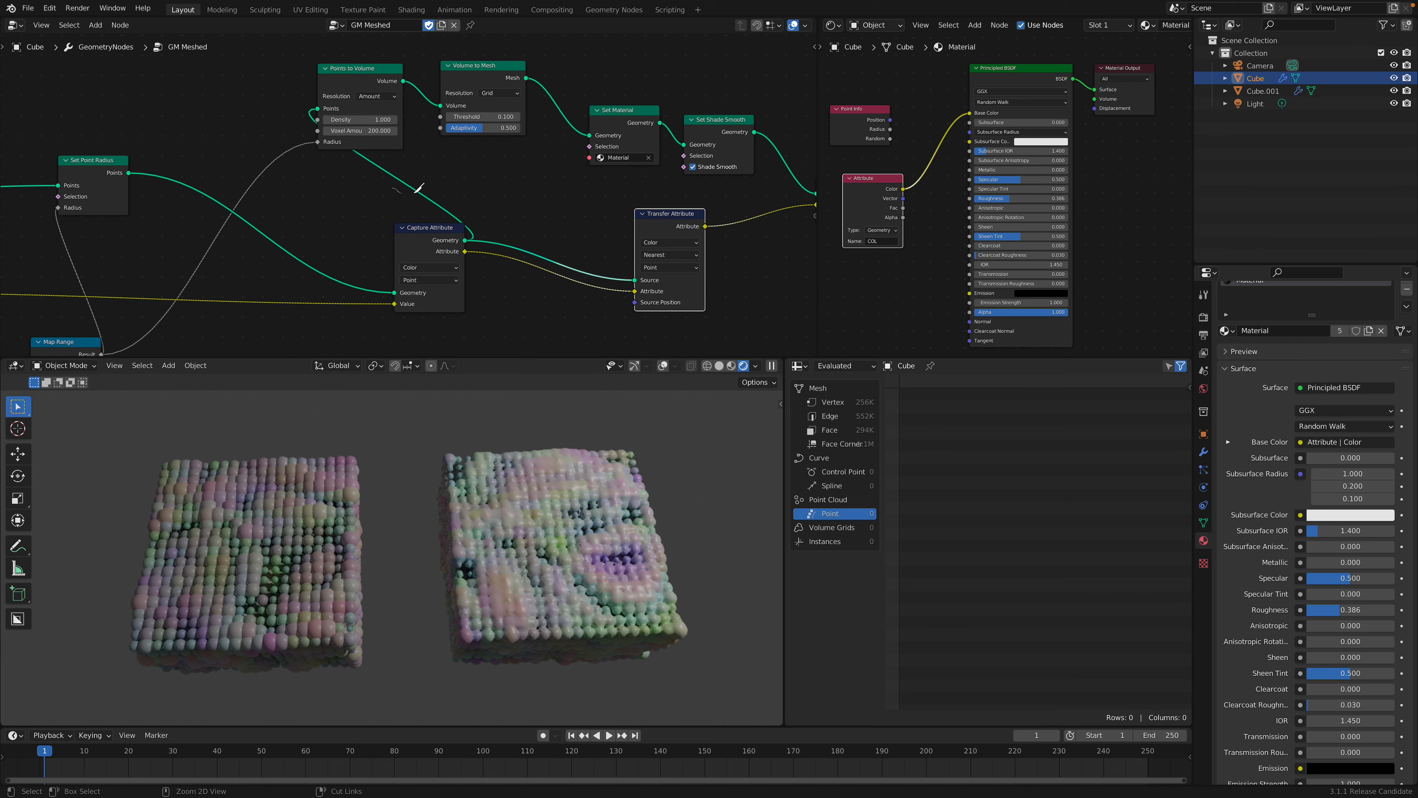
Cut the link from Capture Attribute to Points to Volume and reconnect Set Point Radius to the Points input.
ctrl+right_drag(419, 189, 427, 184)
drag(443, 238, 482, 238)
middle_drag(531, 256, 476, 242)
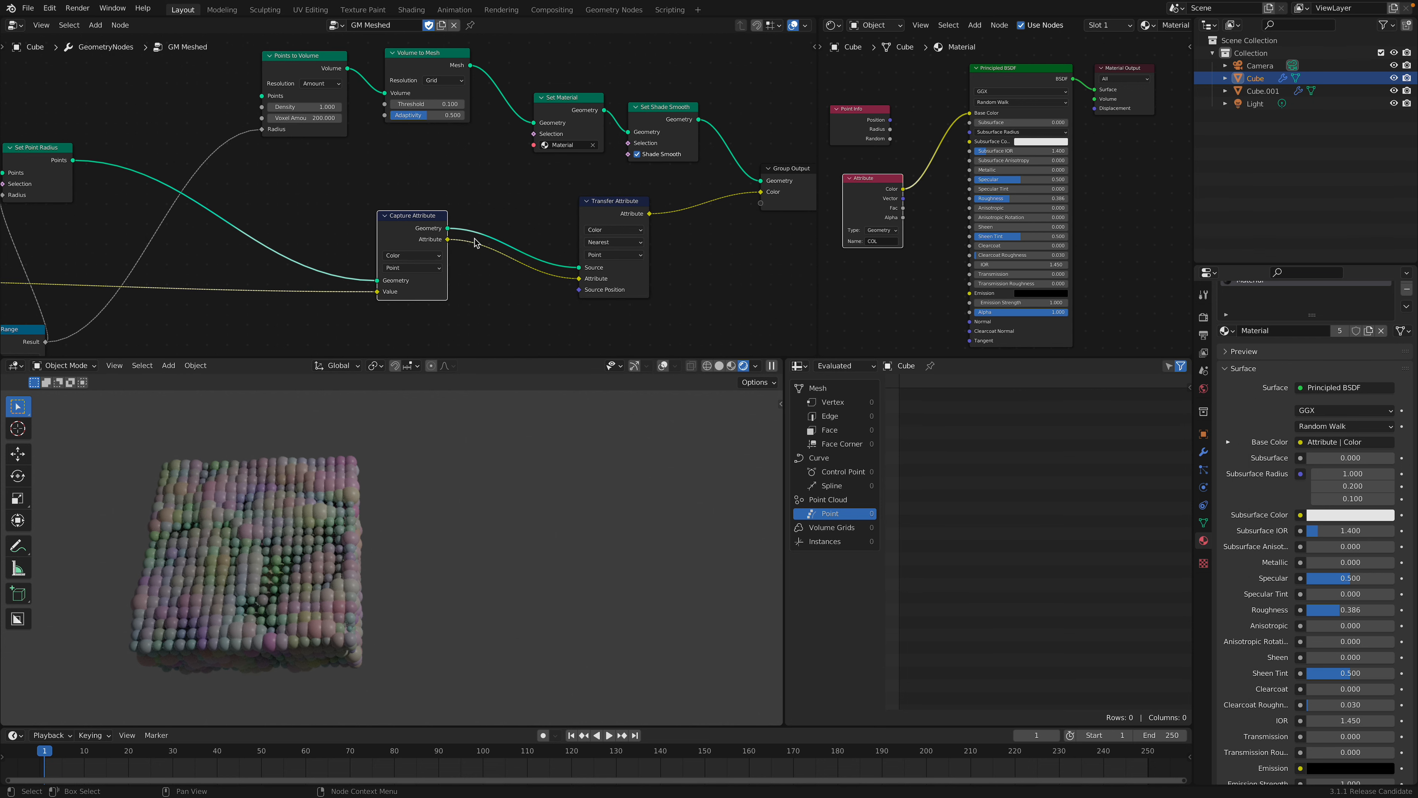
scroll(456, 215, down, 1)
middle_drag(234, 123, 280, 132)
drag(144, 172, 321, 113)
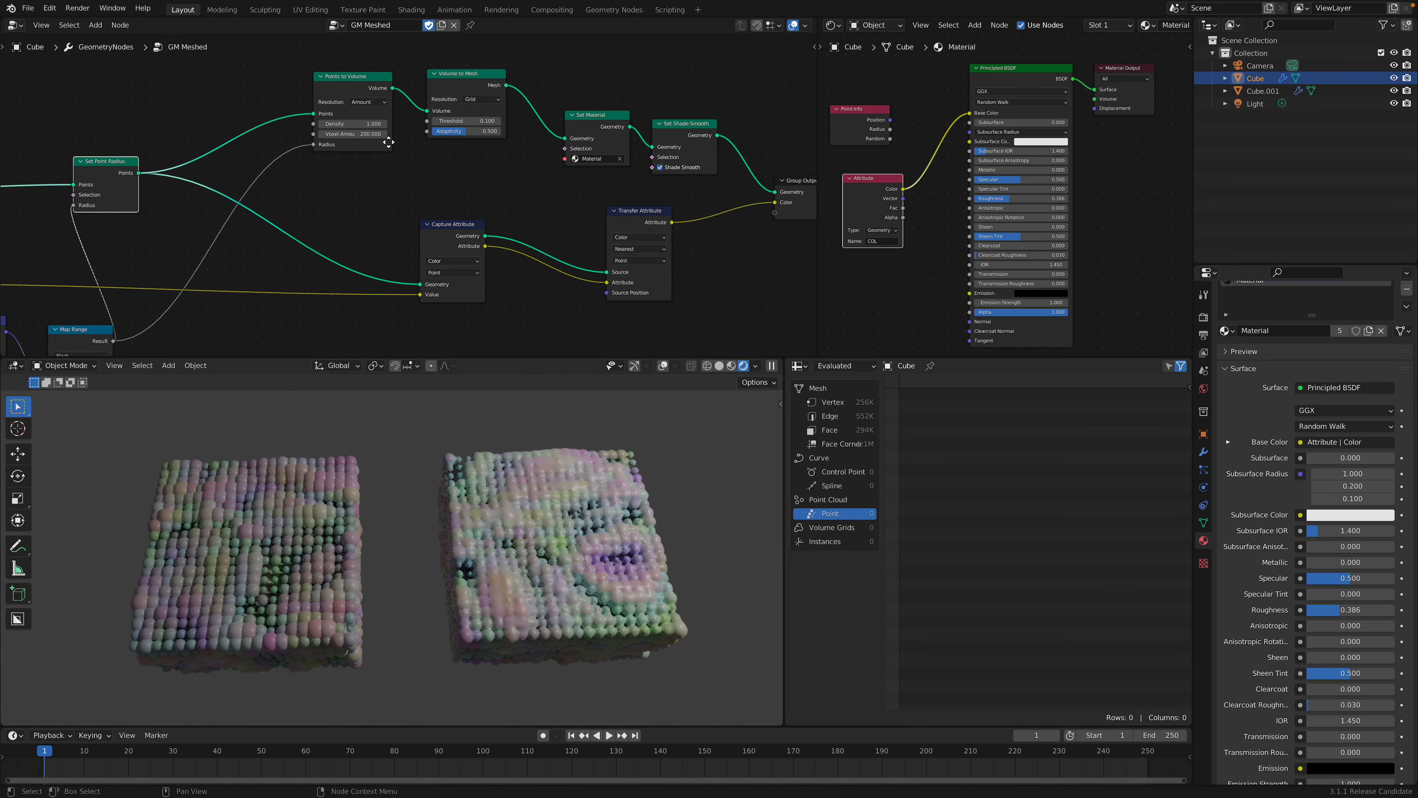
Reposition the attribute nodes and shift the Points to Volume and Volume to Mesh nodes up in the tree.
click(301, 162)
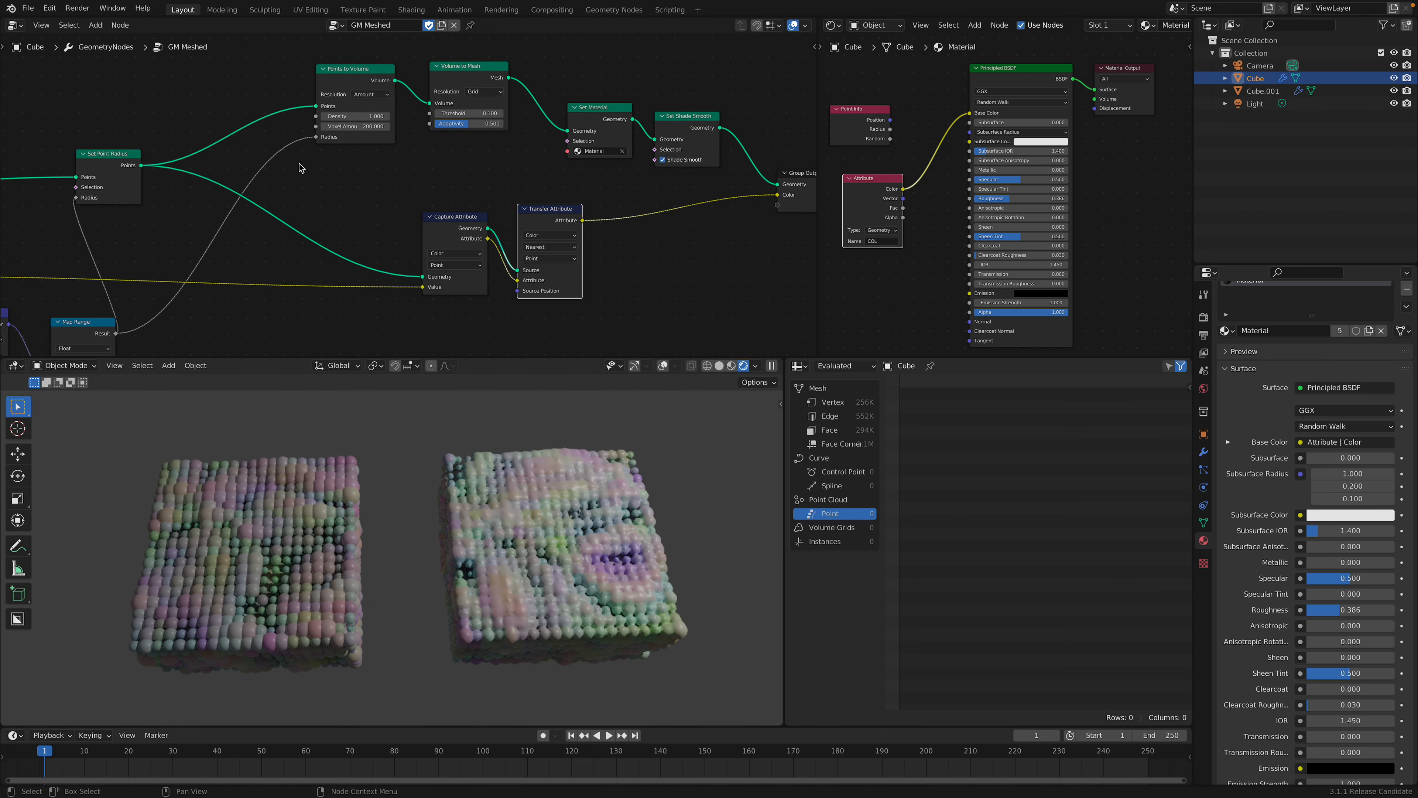
middle_drag(299, 157, 339, 175)
drag(484, 244, 463, 238)
middle_drag(403, 202, 515, 234)
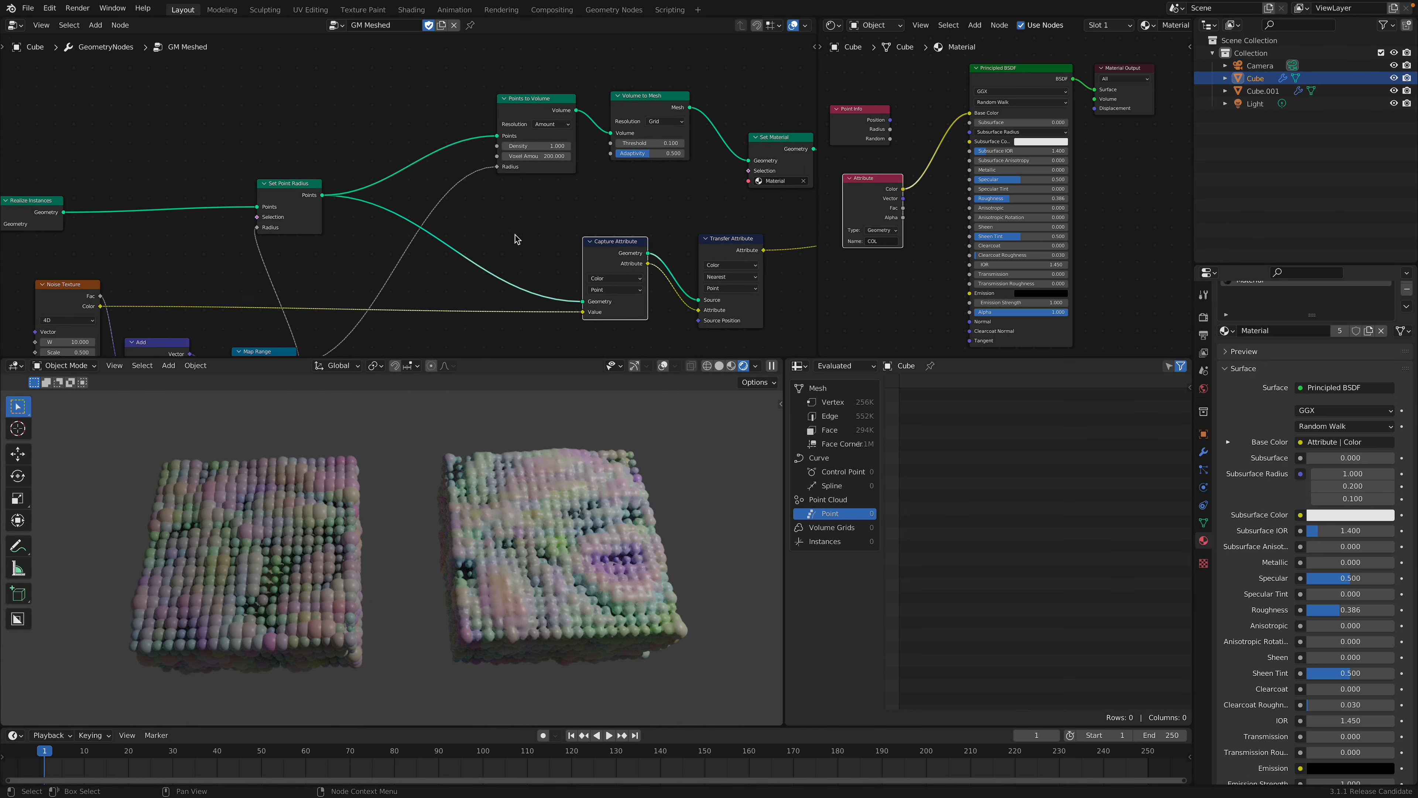
middle_drag(412, 207, 286, 237)
drag(429, 159, 433, 154)
drag(553, 158, 551, 149)
drag(459, 145, 468, 133)
click(551, 134)
middle_drag(509, 135, 471, 87)
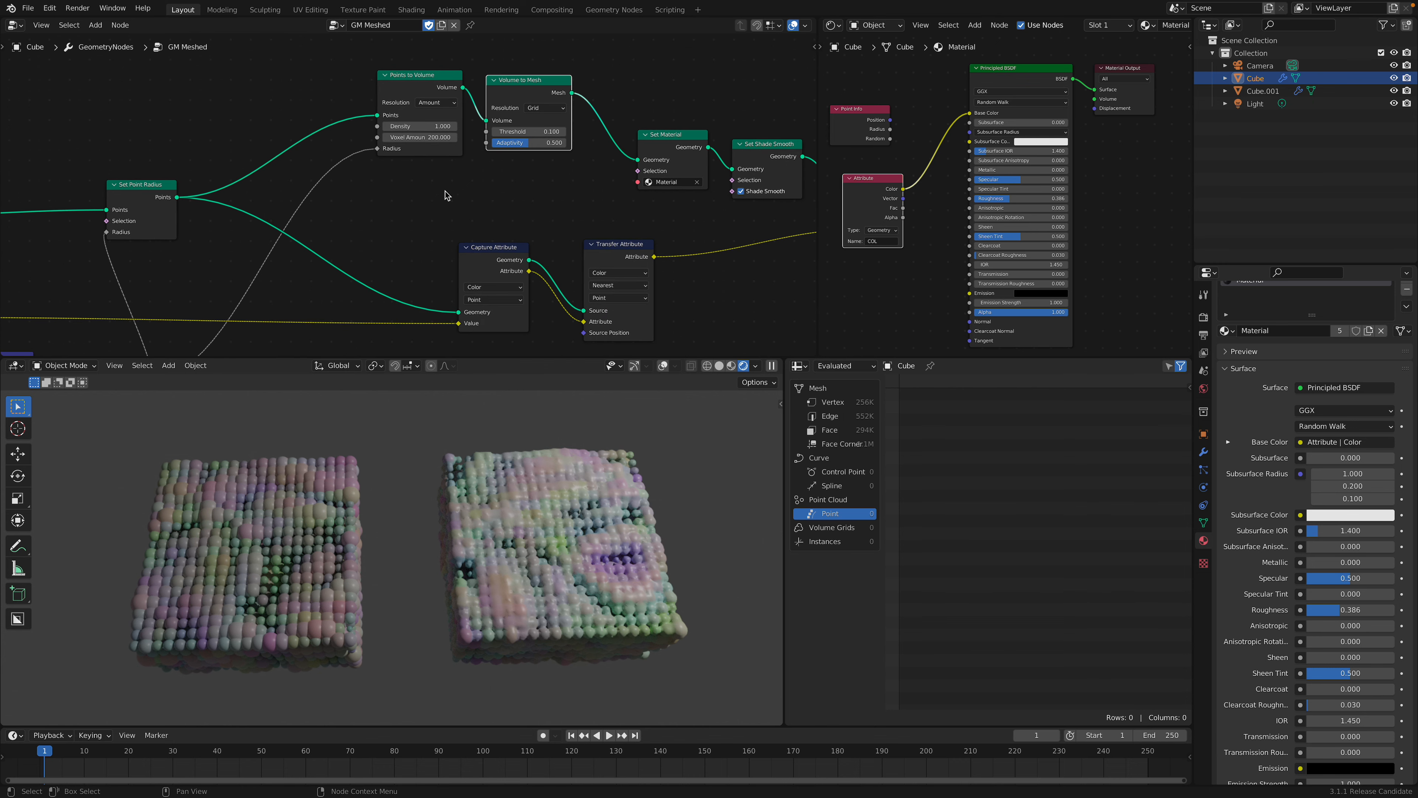
Arrange the Capture Attribute and Transfer Attribute nodes under the Volume to Mesh branch, leaving a gap between them.
drag(502, 247, 438, 221)
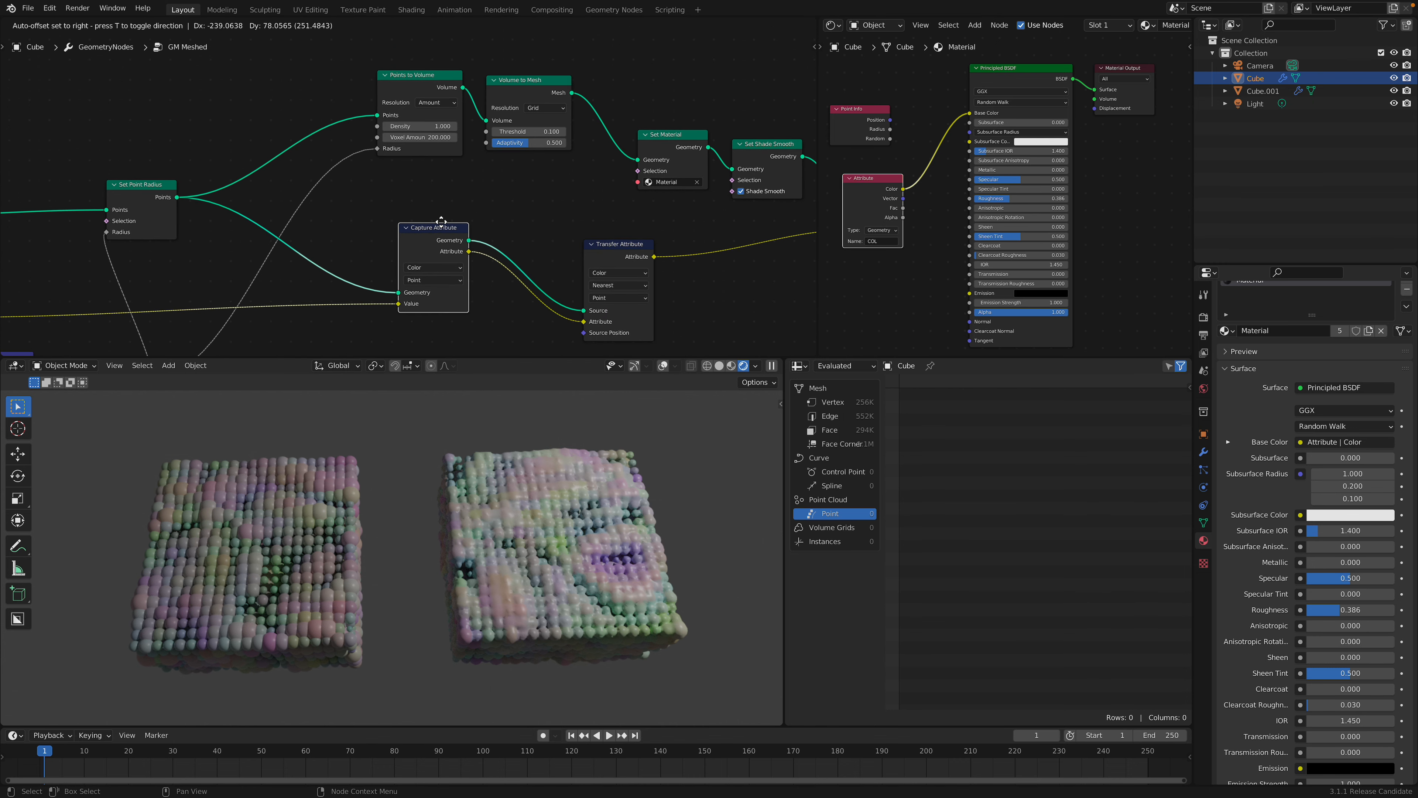
drag(650, 250, 598, 236)
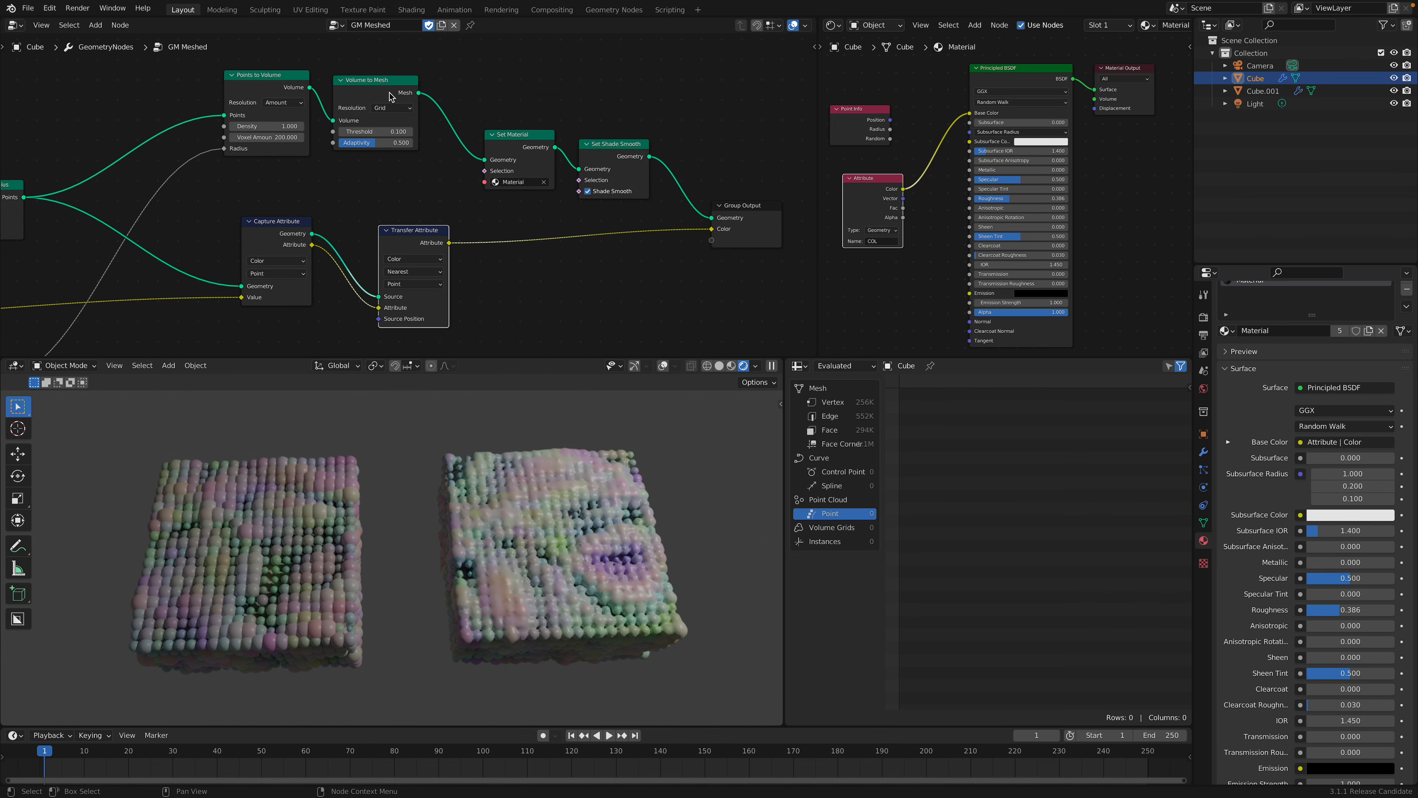
drag(390, 94, 397, 88)
drag(412, 240, 456, 222)
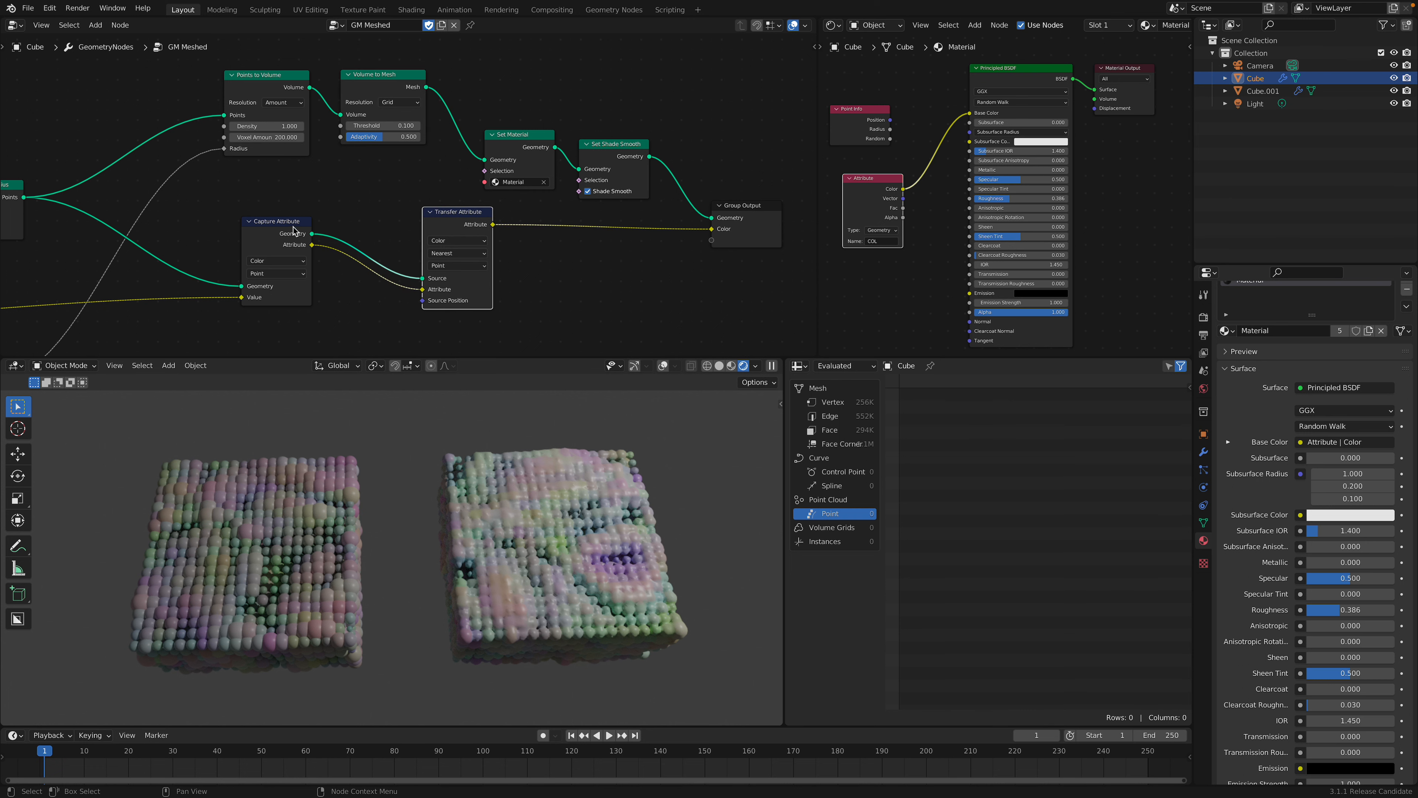
drag(294, 226, 322, 232)
drag(465, 222, 517, 229)
drag(329, 229, 358, 240)
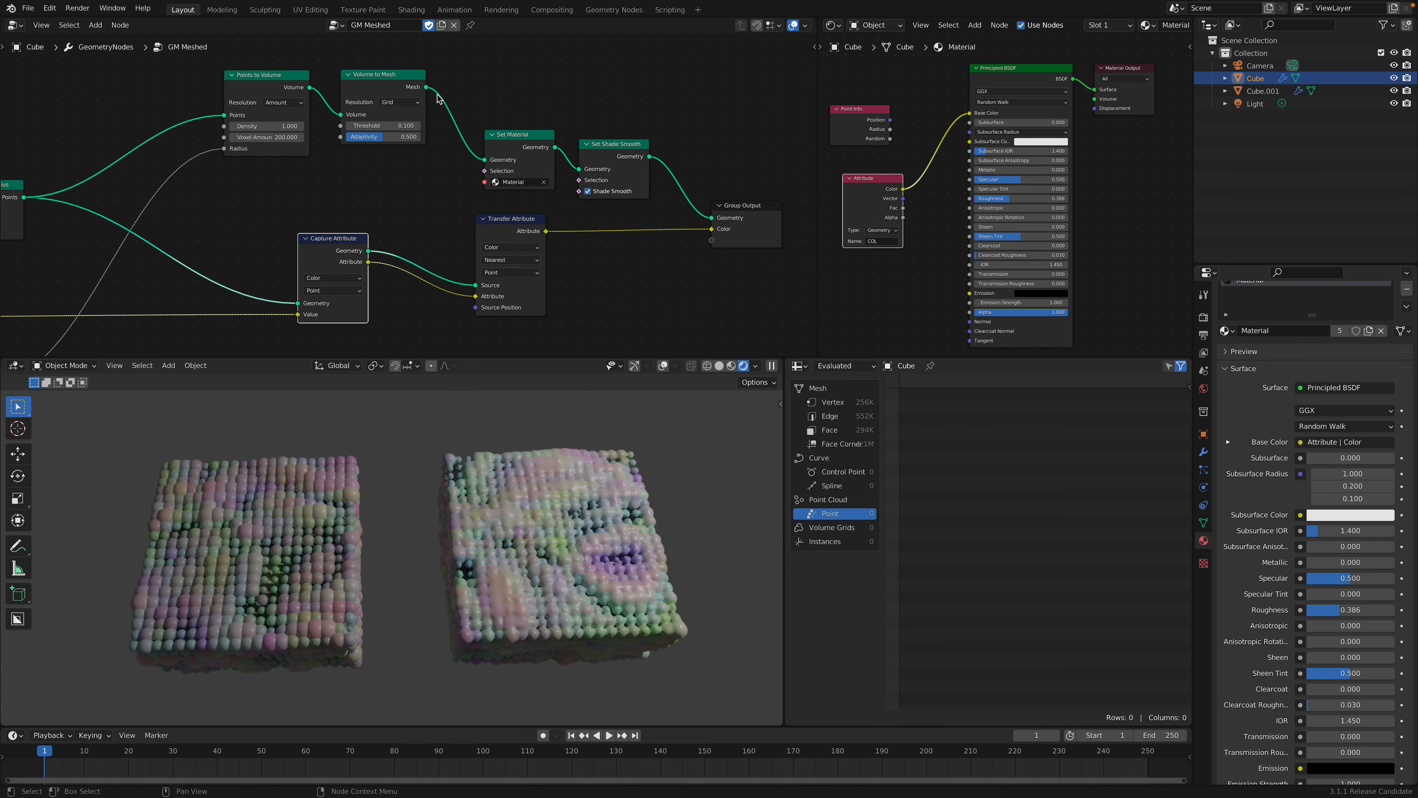
Try the Volume to Mesh output as the Transfer Attribute's Source, and restore the Capture Attribute geometry link.
drag(428, 88, 439, 106)
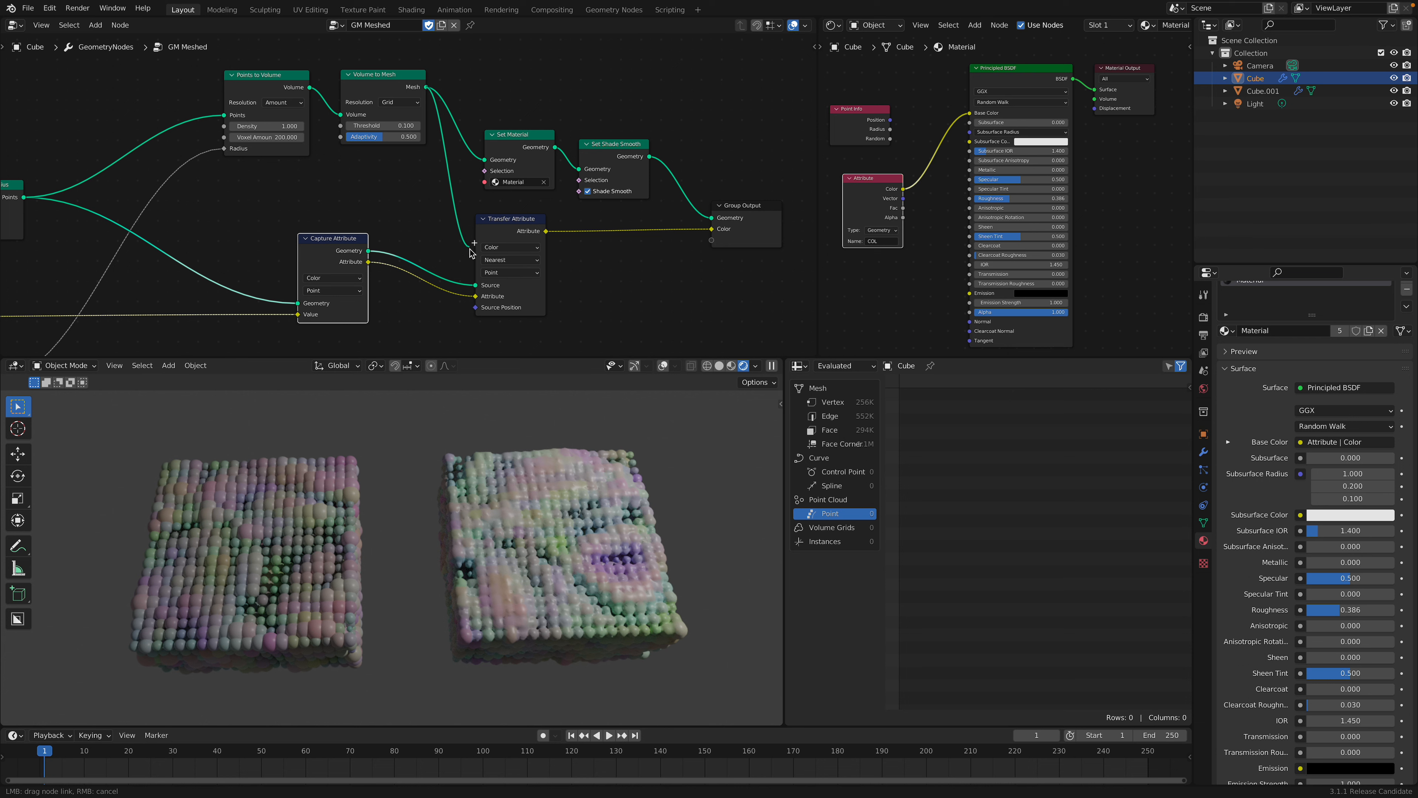
drag(477, 287, 475, 286)
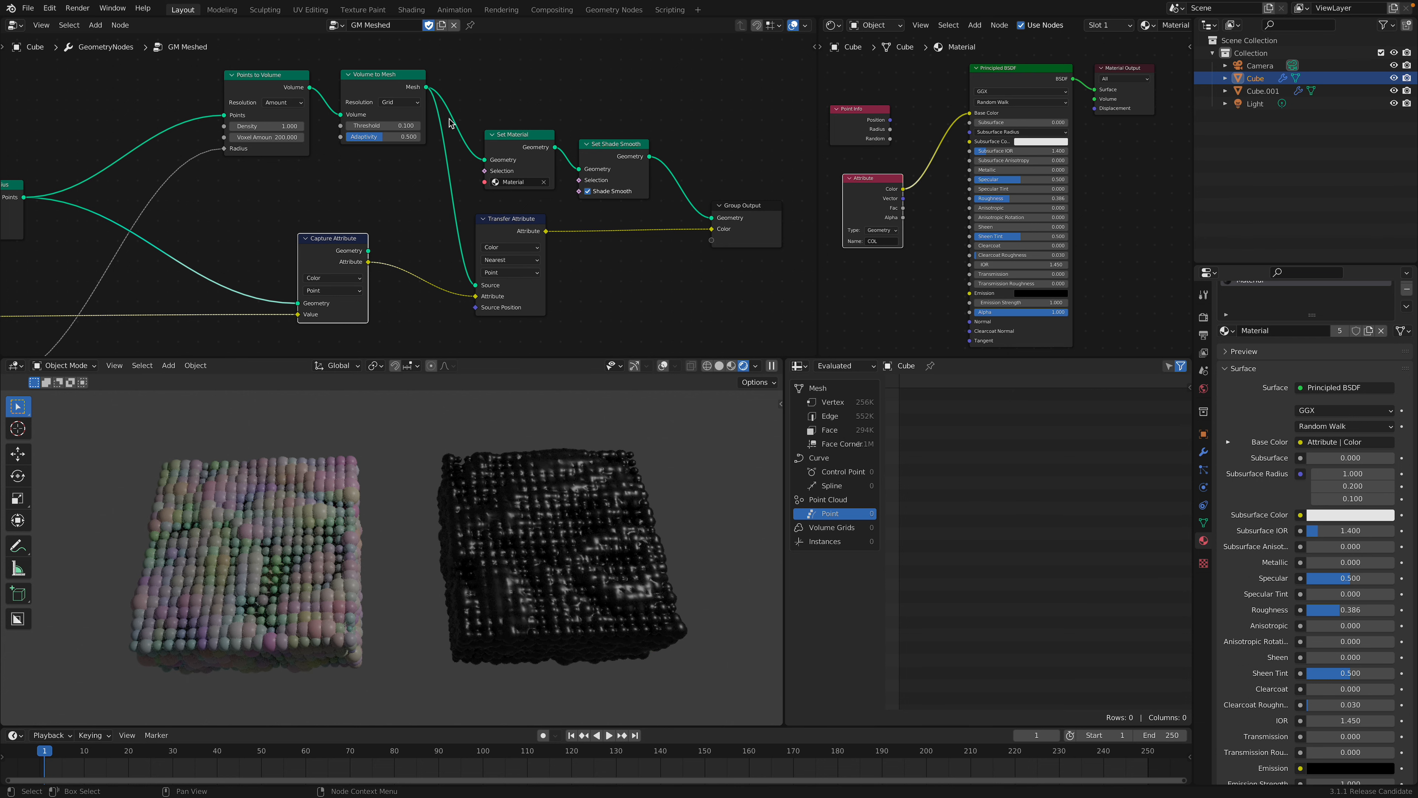
drag(368, 250, 475, 284)
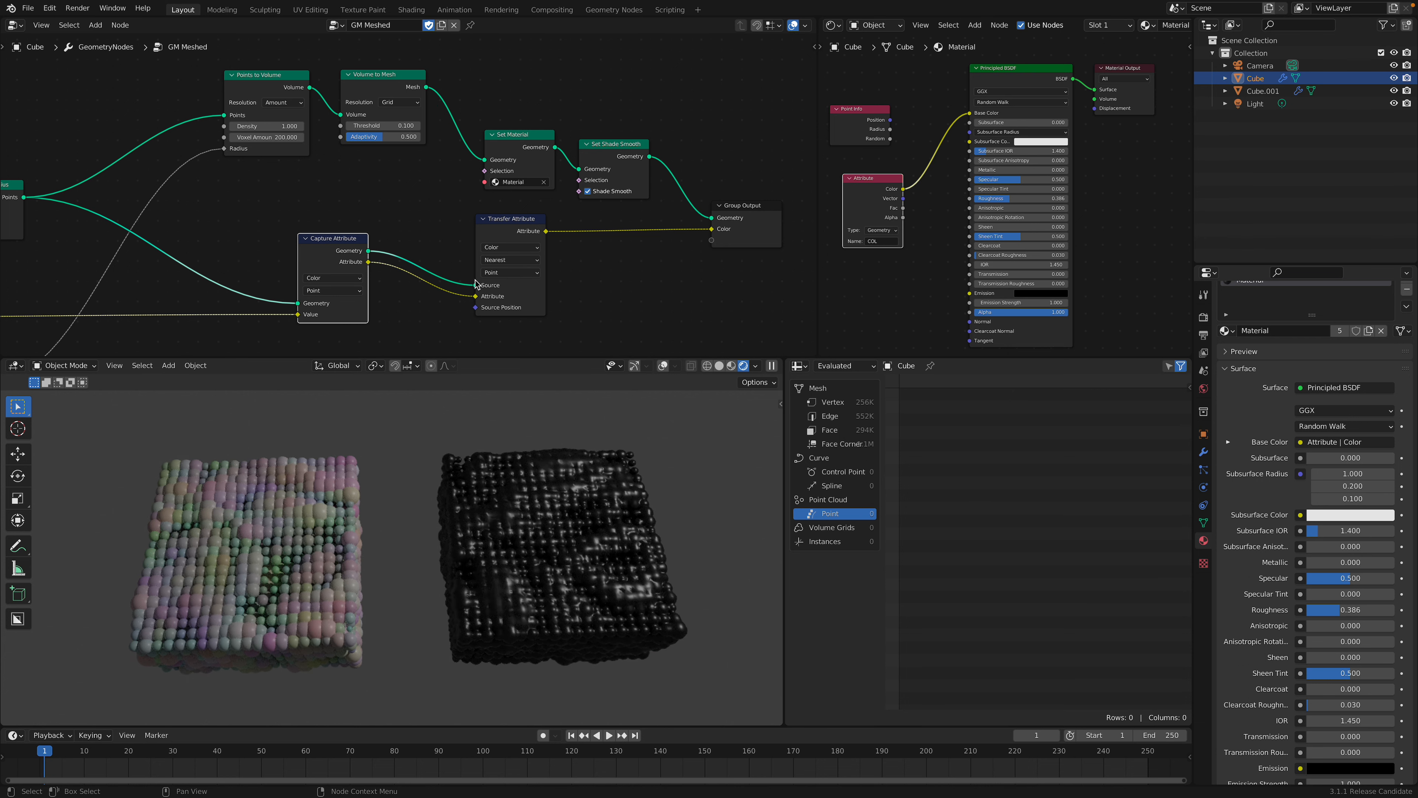
Tidy the Transfer Attribute, Set Material, Set Shade Smooth and Group Output nodes, and save the file.
drag(505, 223, 488, 223)
drag(511, 149, 494, 109)
drag(602, 144, 579, 101)
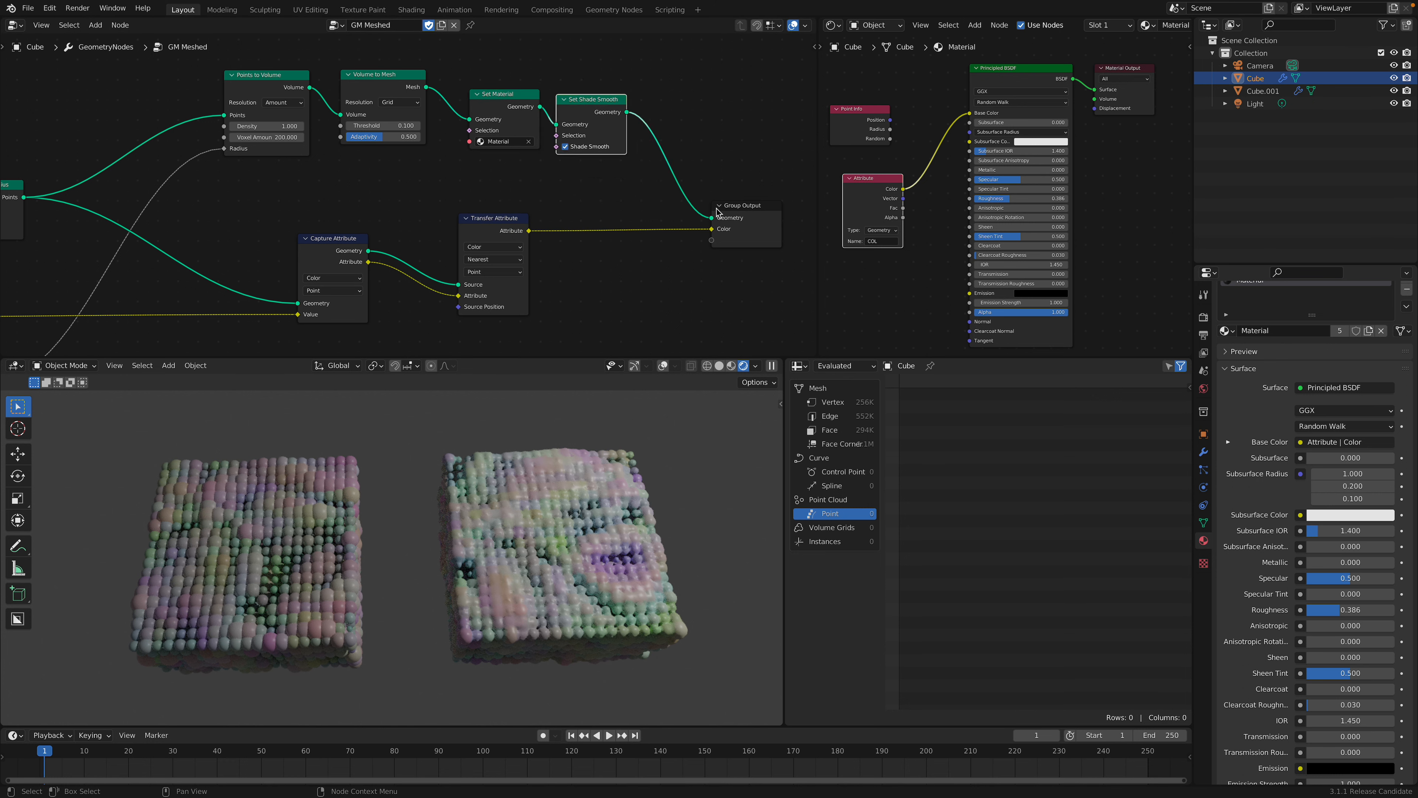
drag(723, 211, 697, 191)
scroll(605, 168, down, 2)
middle_drag(605, 168, 640, 153)
scroll(640, 153, down, 1)
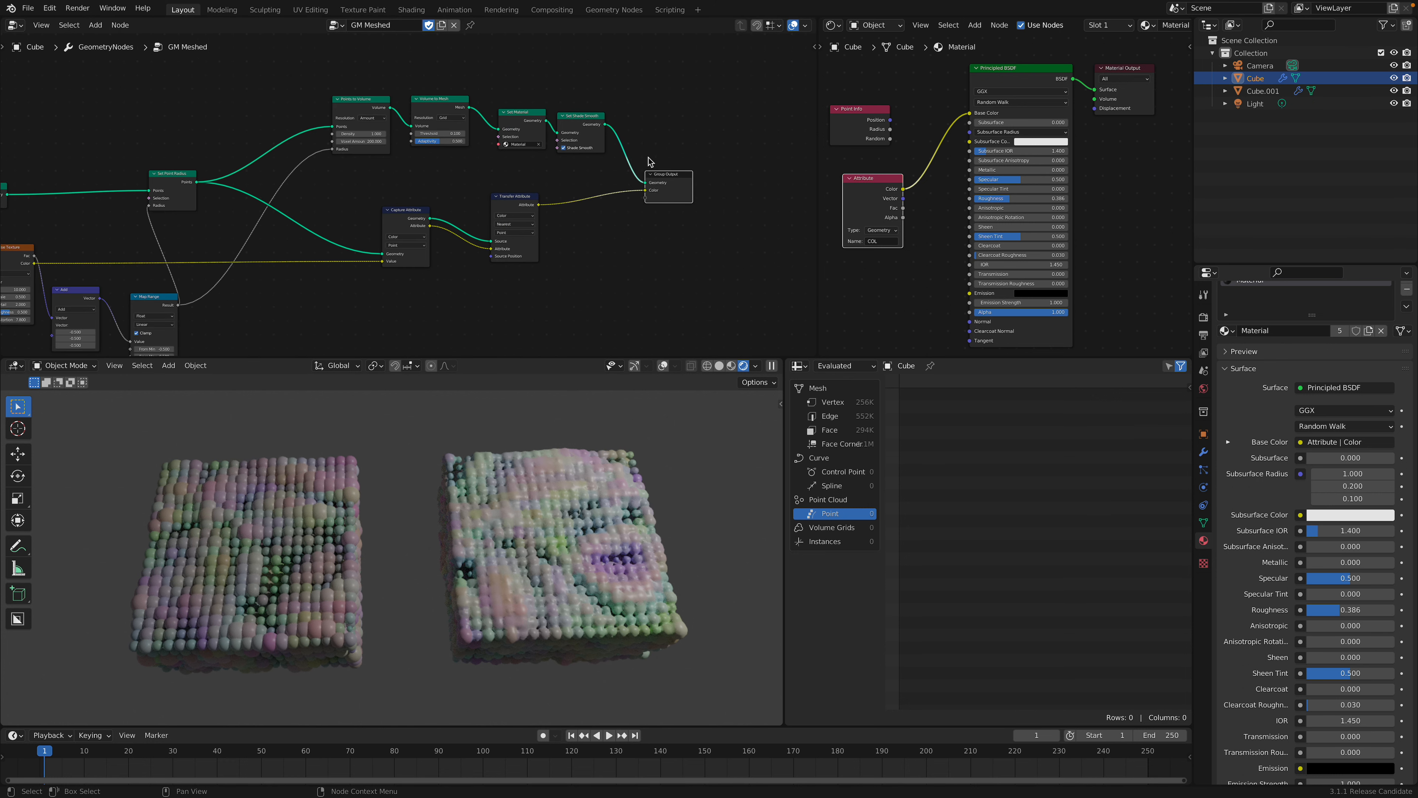
middle_drag(575, 217, 723, 182)
scroll(442, 239, up, 1)
key(ctrl+s)
Set the Map Range node's To Max to 0.200 to enlarge the point radius.
middle_drag(442, 239, 479, 213)
scroll(330, 322, up, 1)
middle_drag(324, 321, 348, 263)
scroll(336, 292, up, 1)
scroll(399, 270, down, 1)
scroll(346, 263, up, 2)
shift+drag(311, 293, 316, 285)
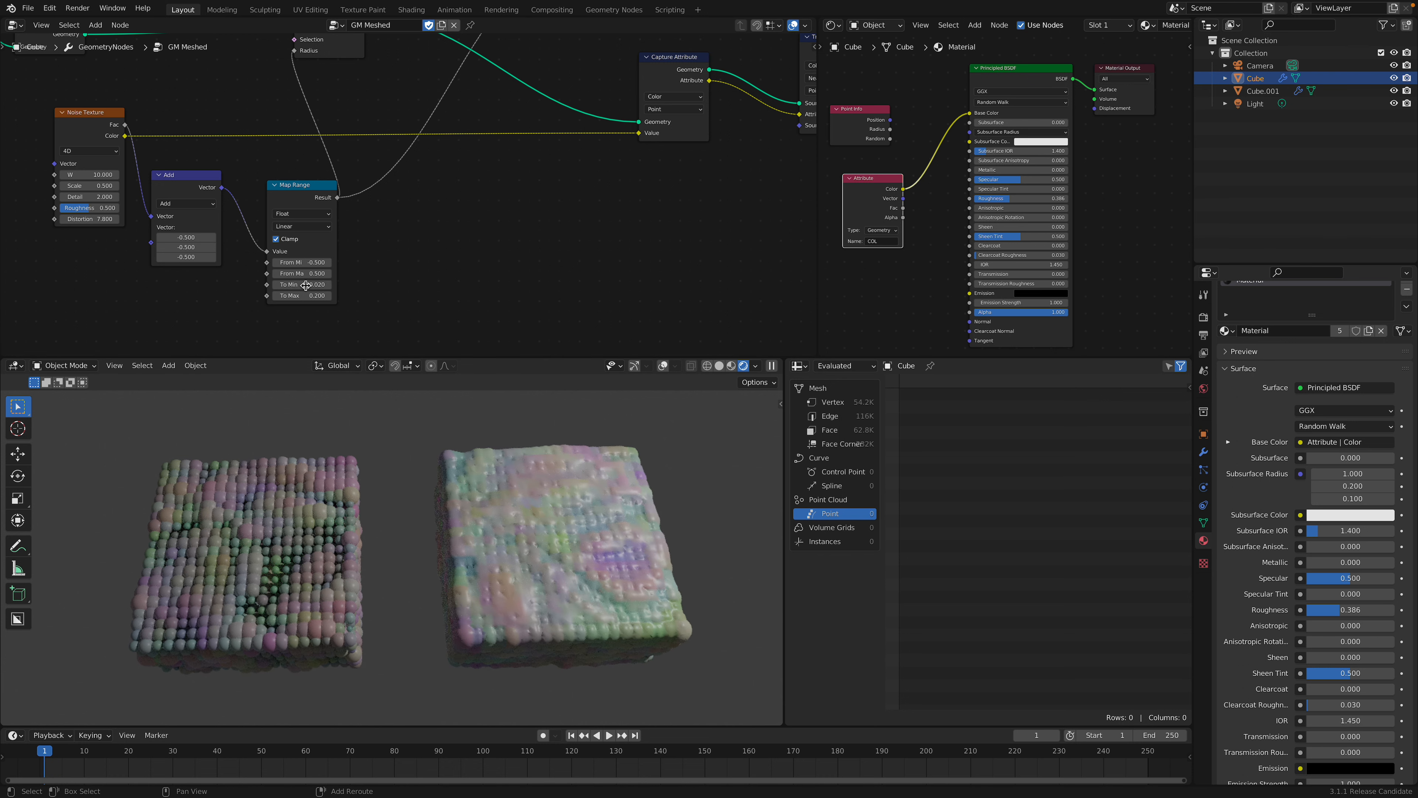
Switch to solid shading and duplicate the meshed cube about 2.6 m along the X axis.
mouse_move(563, 516)
middle_down()
mouse_move(593, 501)
mouse_move(459, 525)
middle_up()
click(719, 366)
scroll(564, 511, down, 3)
key(shift+d)
key(x)
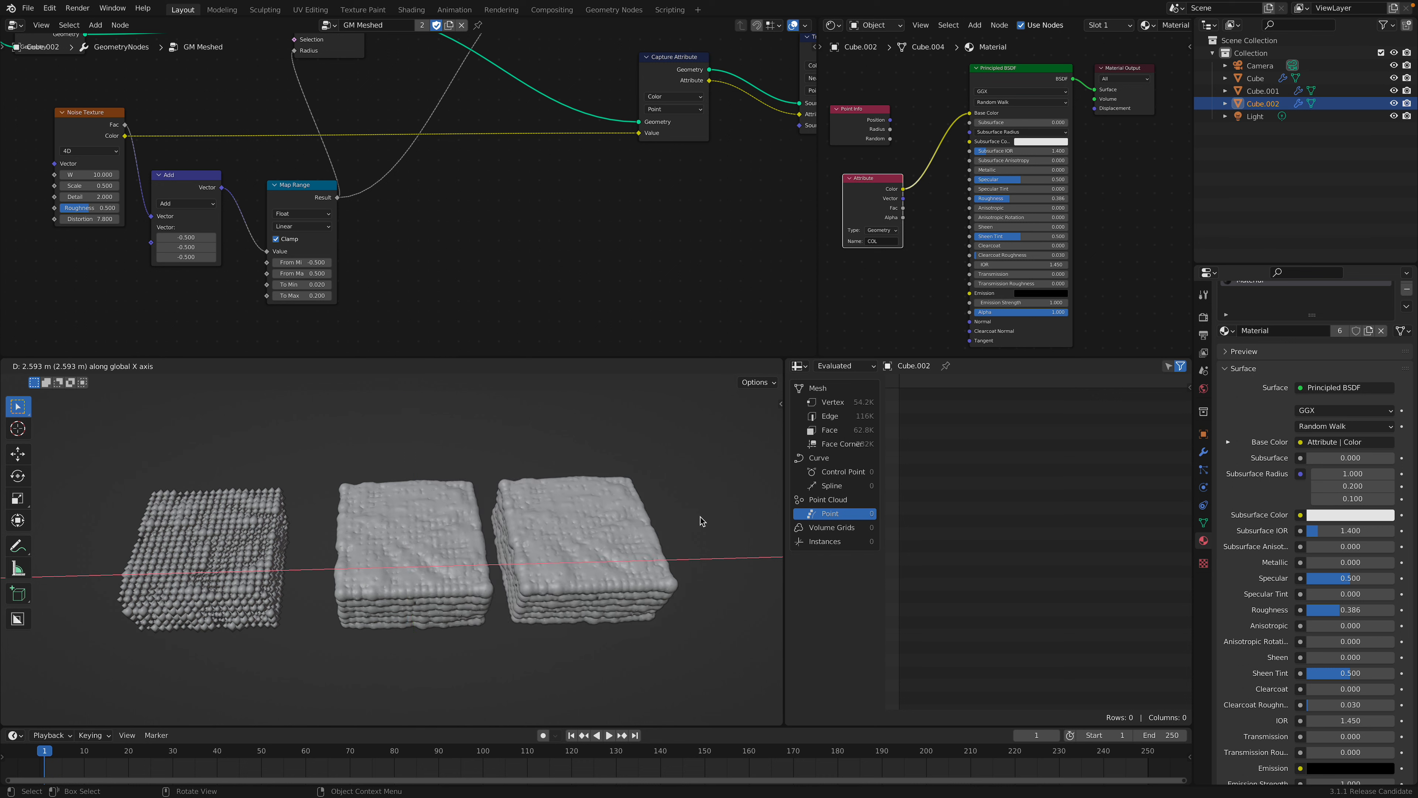
click(709, 521)
Add a Remesh modifier to the duplicate in Voxel mode with a Voxel Size of 0.02 m.
click(1203, 452)
click(1269, 316)
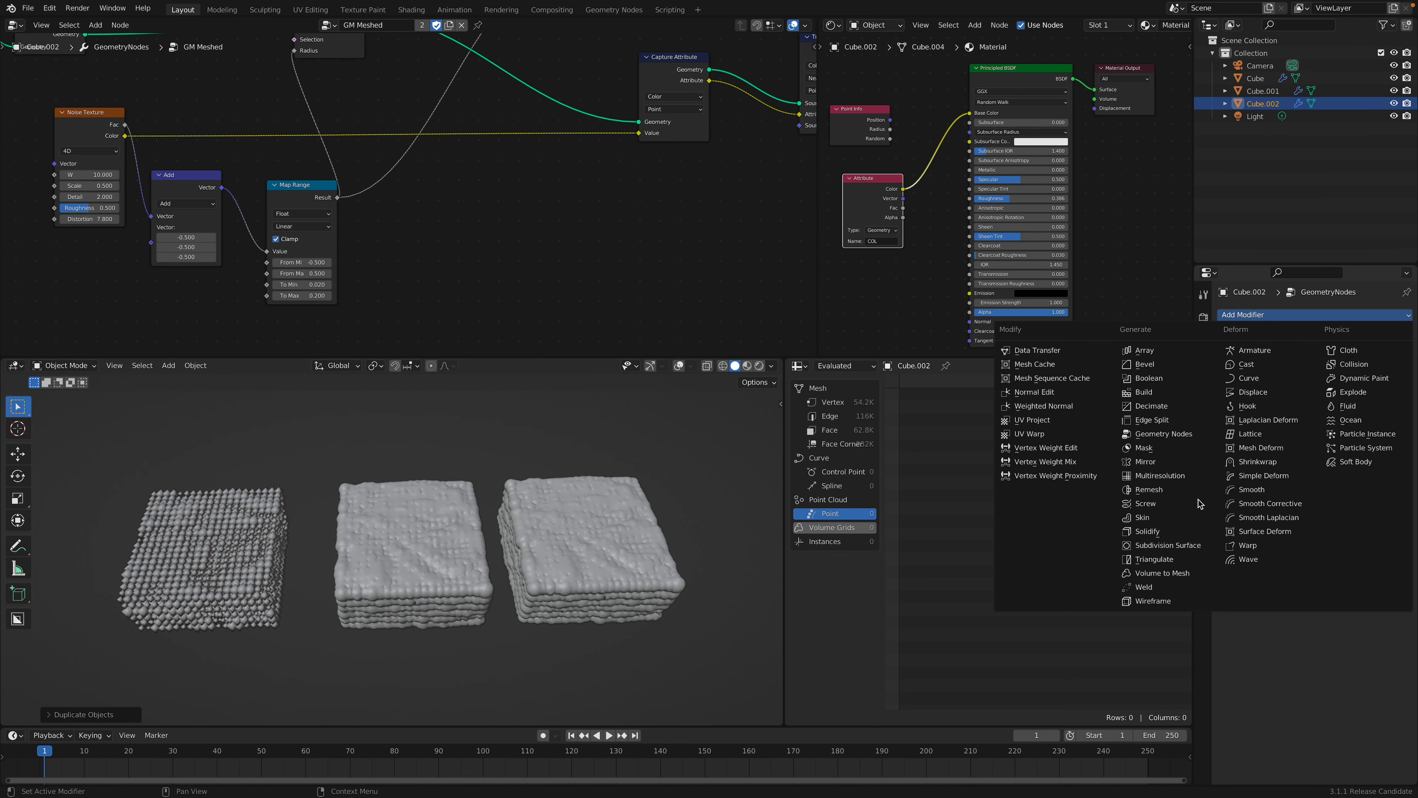
click(1180, 491)
double_click(1337, 464)
key(Return)
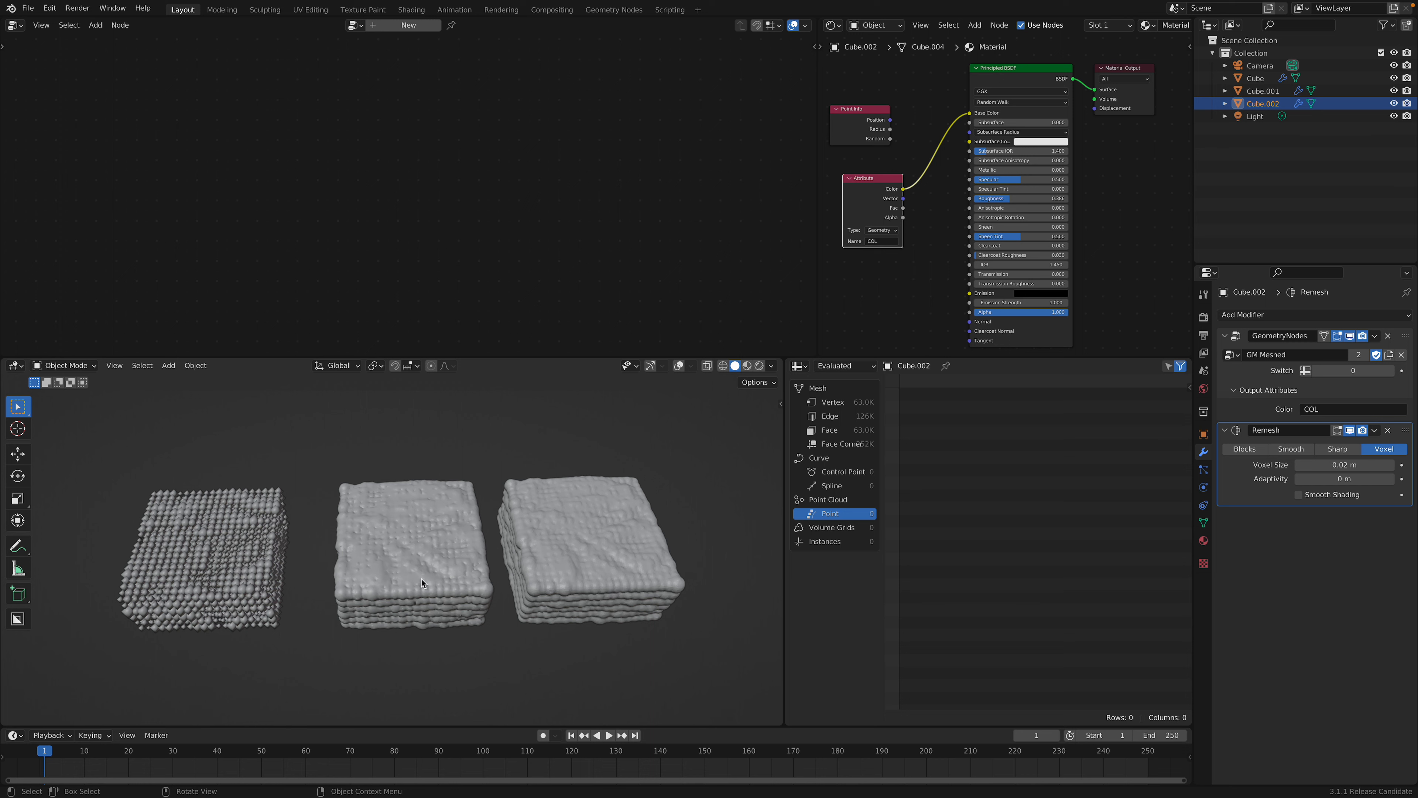
Show the viewport overlays and gizmos again and switch the viewport to rendered shading.
click(428, 559)
click(653, 365)
scroll(411, 564, up, 1)
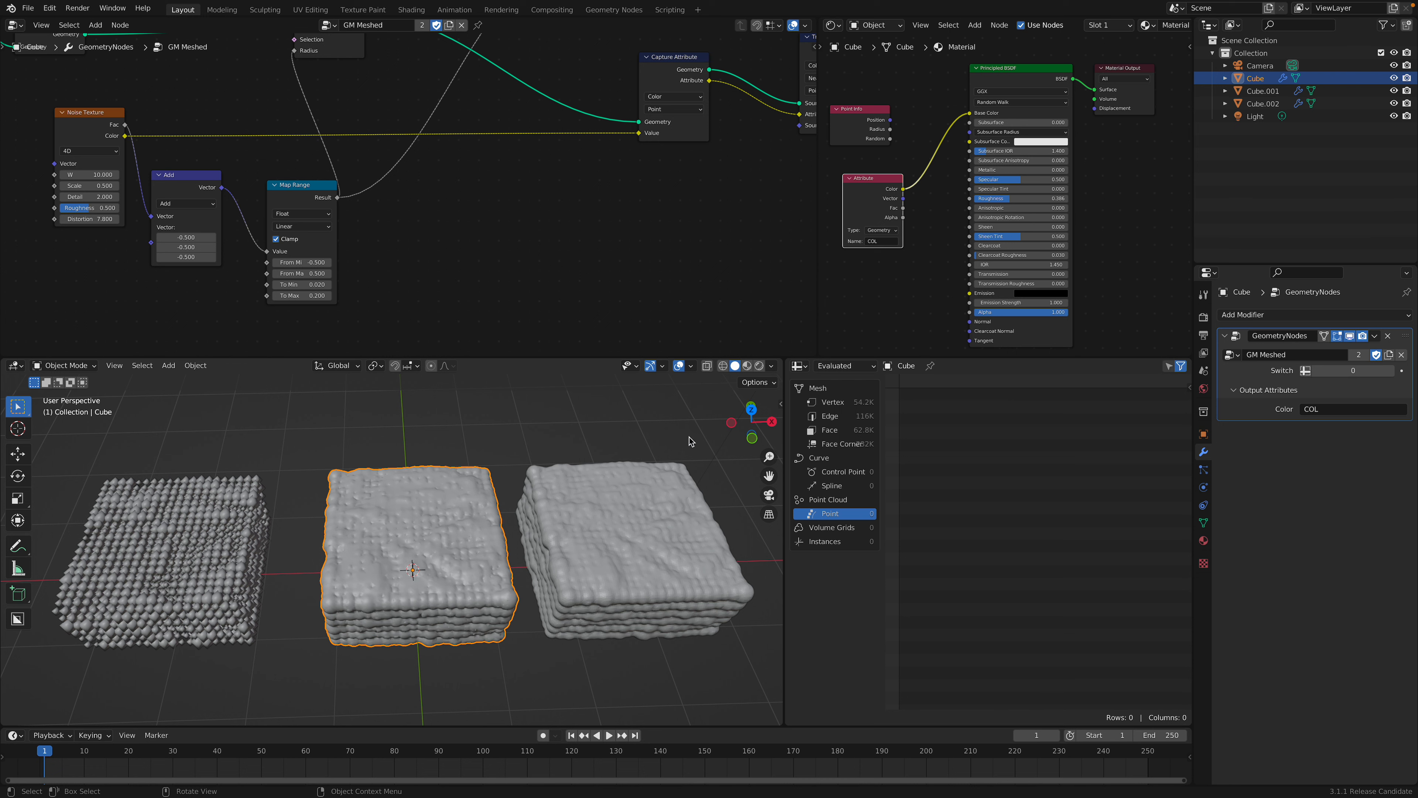
click(759, 365)
Compare the colours and modifiers of the remeshed duplicate with those of the original meshed cube.
click(585, 488)
click(487, 503)
click(554, 500)
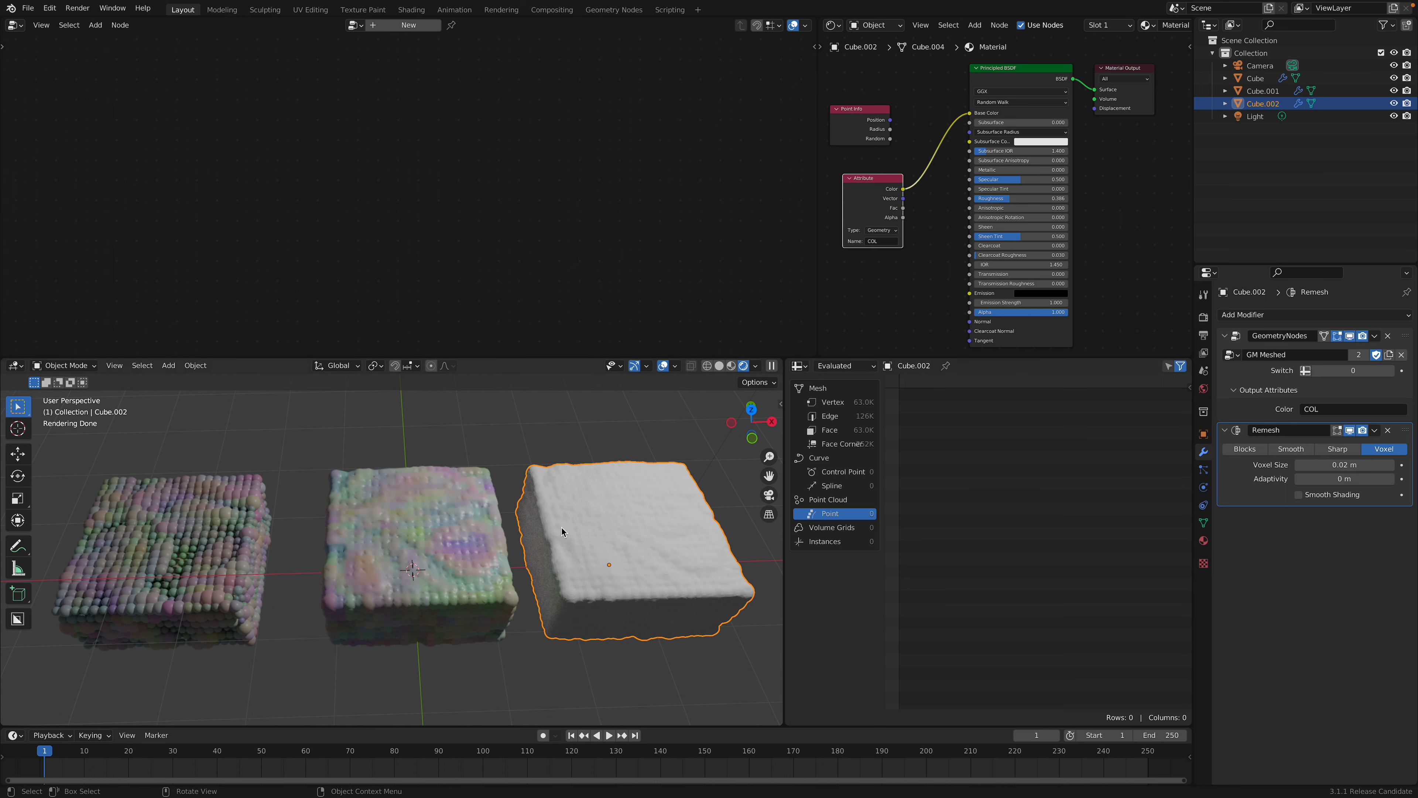
click(458, 526)
click(553, 505)
click(484, 513)
click(595, 507)
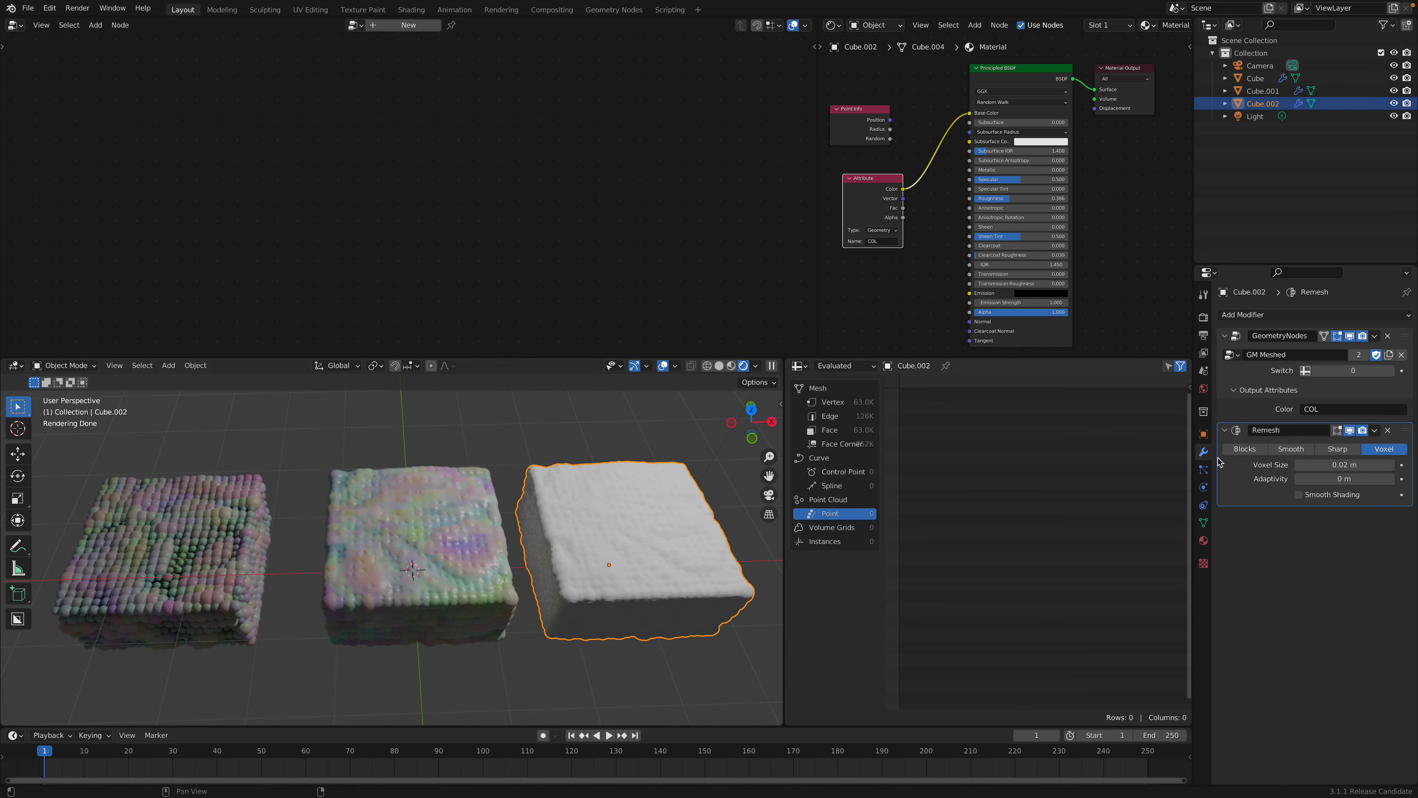
click(415, 510)
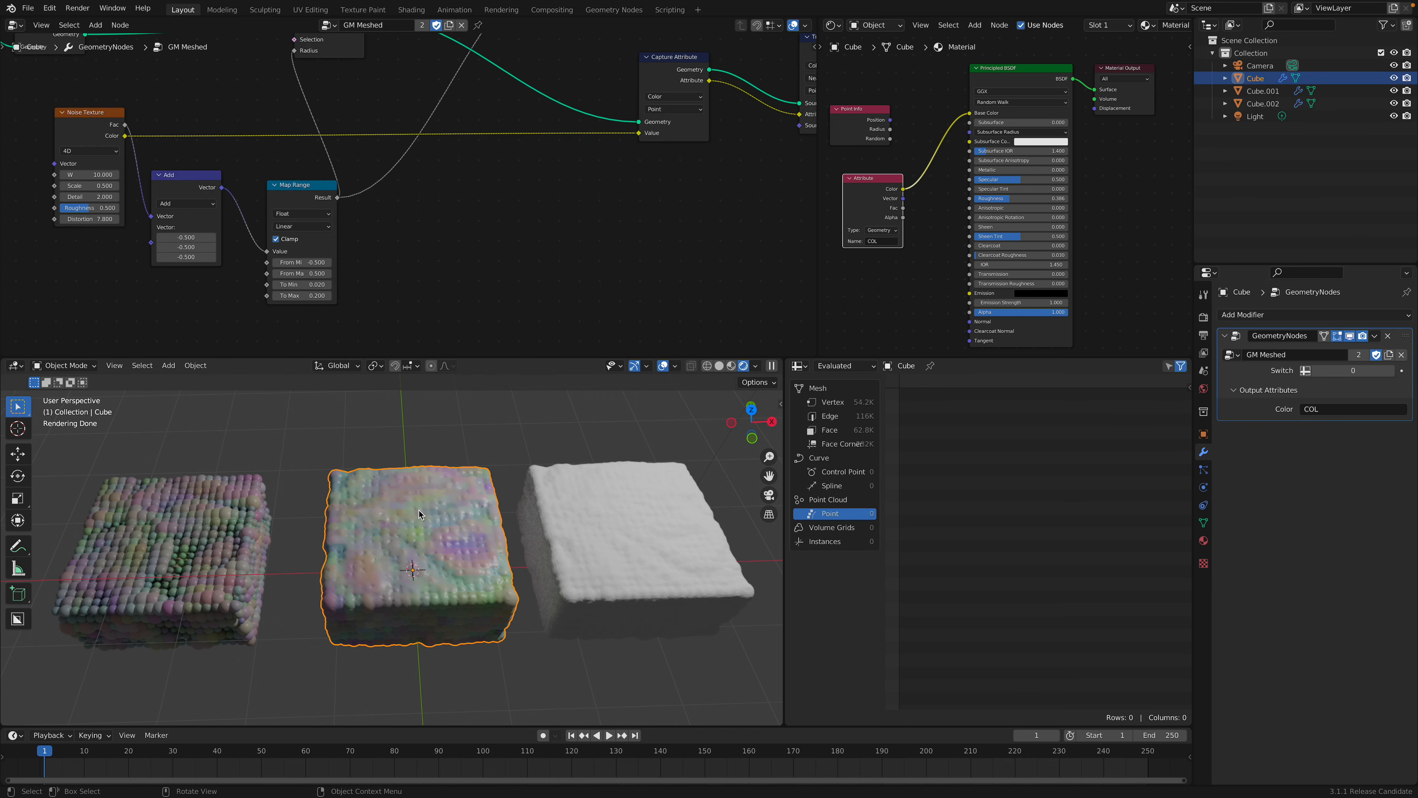
click(577, 498)
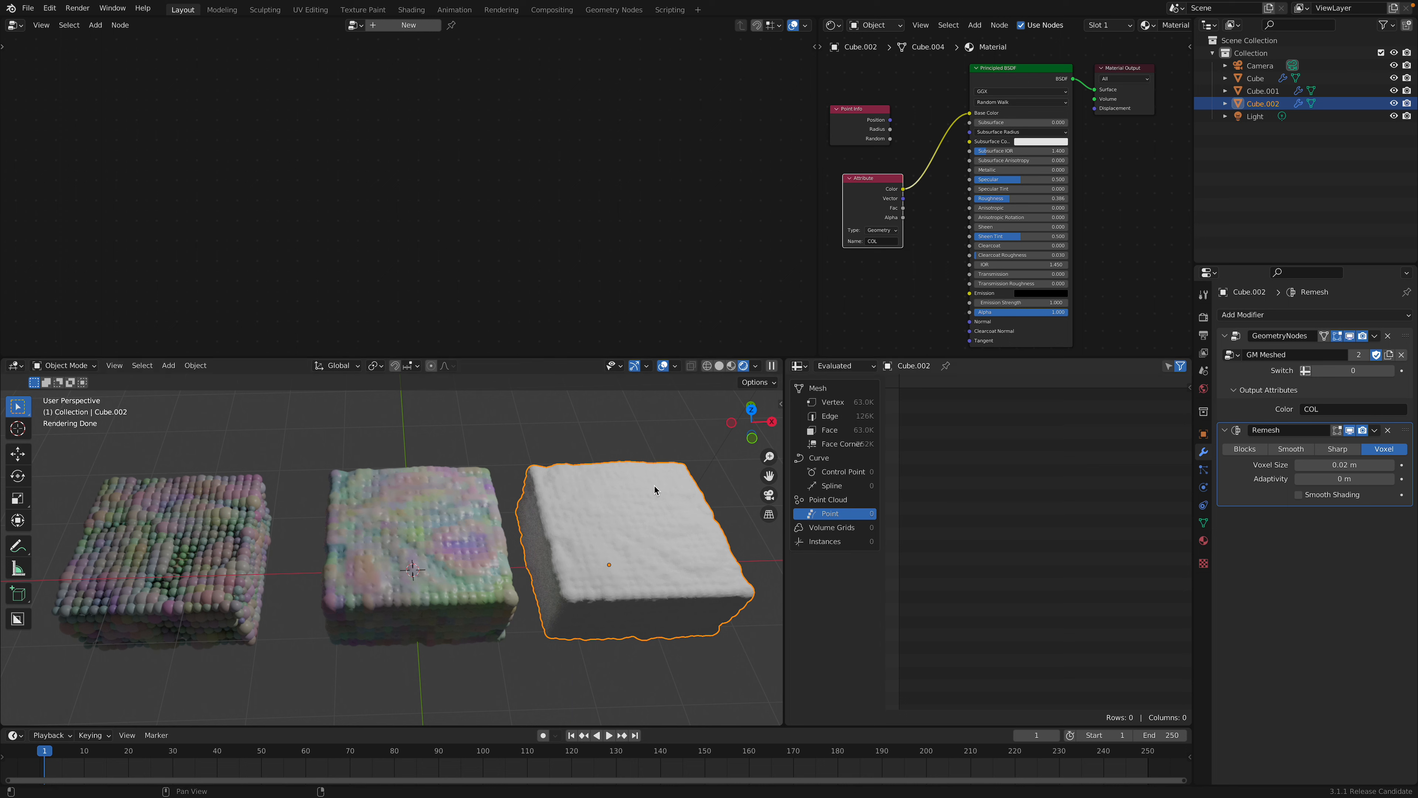
Delete the remeshed duplicate and check the two remaining objects in solid and rendered shading.
key(Delete)
middle_drag(654, 485, 599, 477)
click(719, 365)
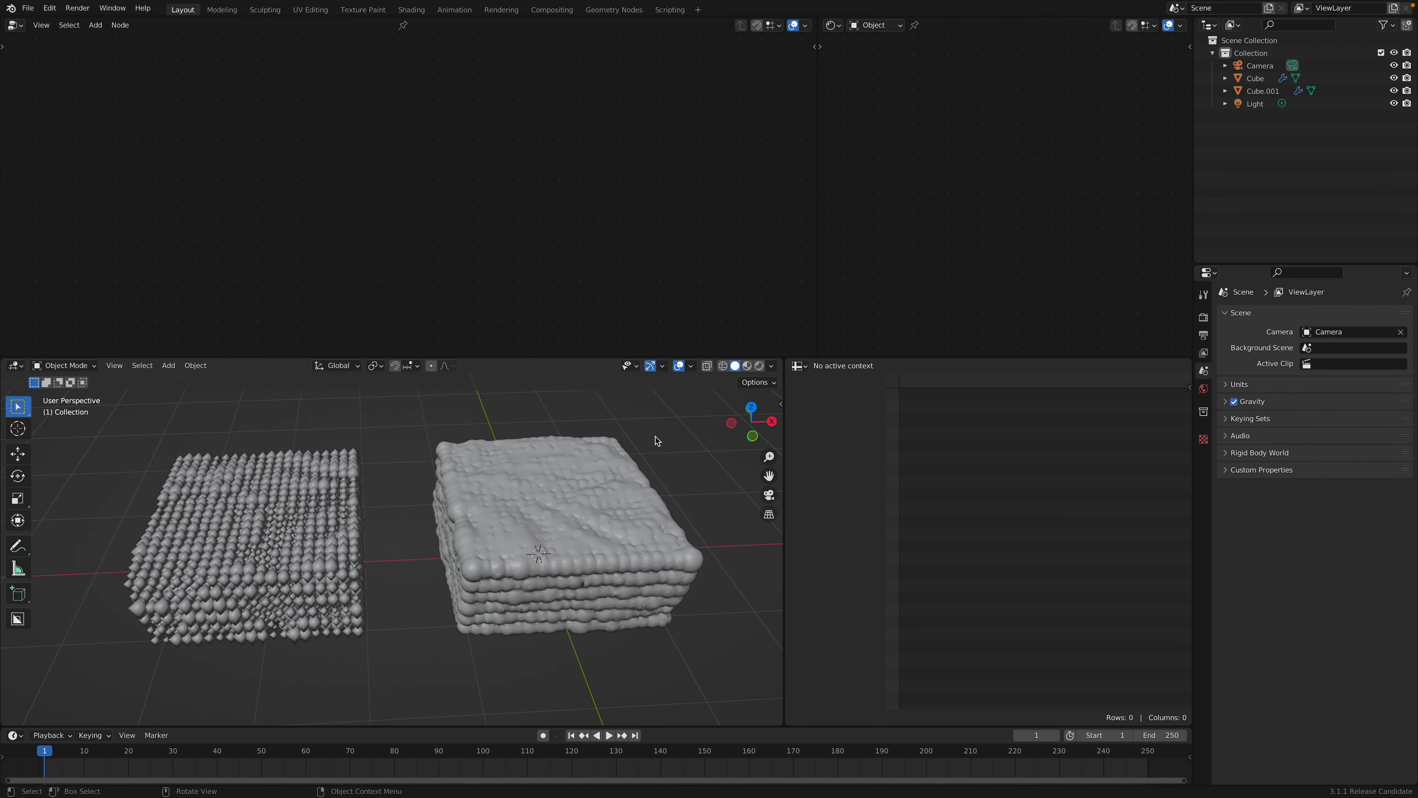
click(747, 366)
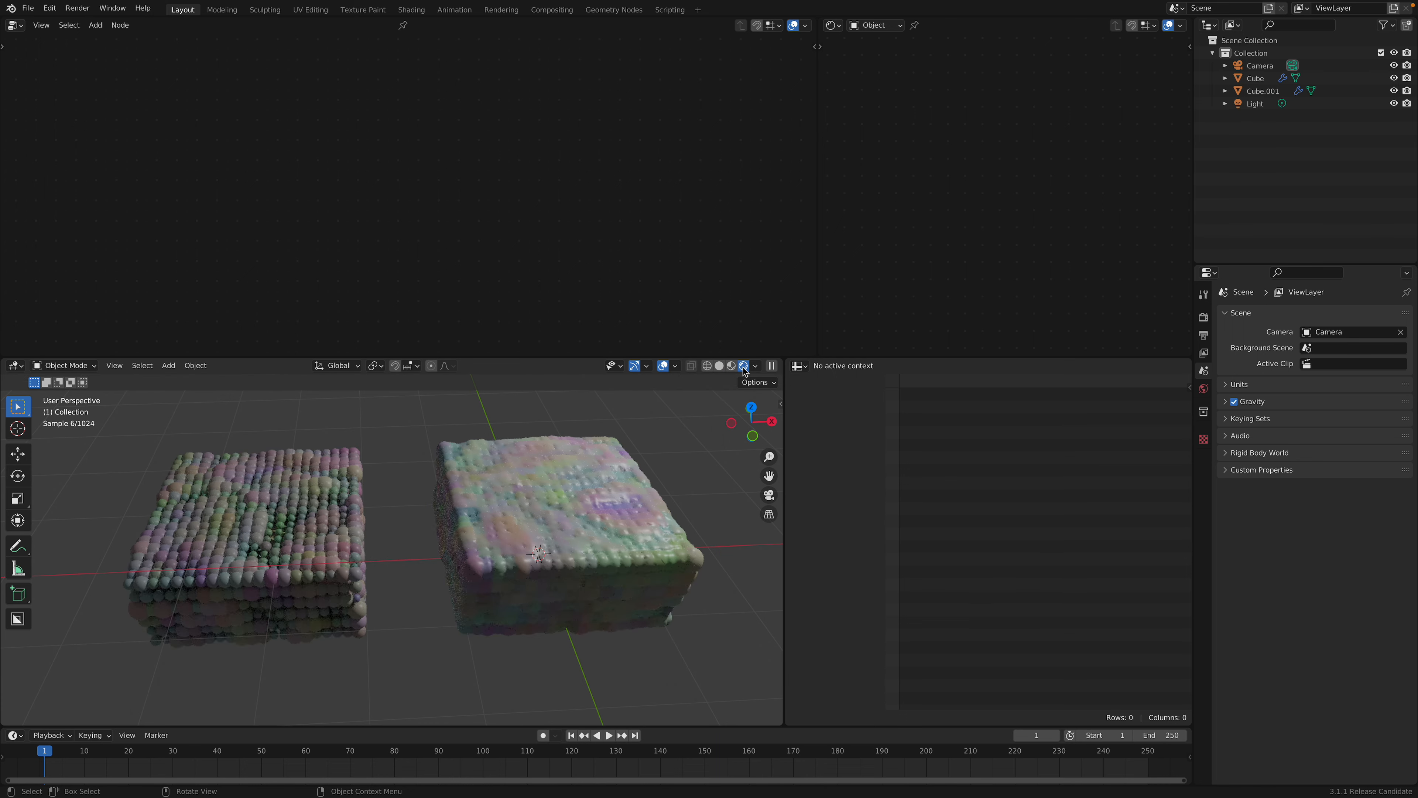
Select the meshed cube and switch the viewport to Material Preview shading.
middle_drag(603, 506, 523, 467)
click(580, 519)
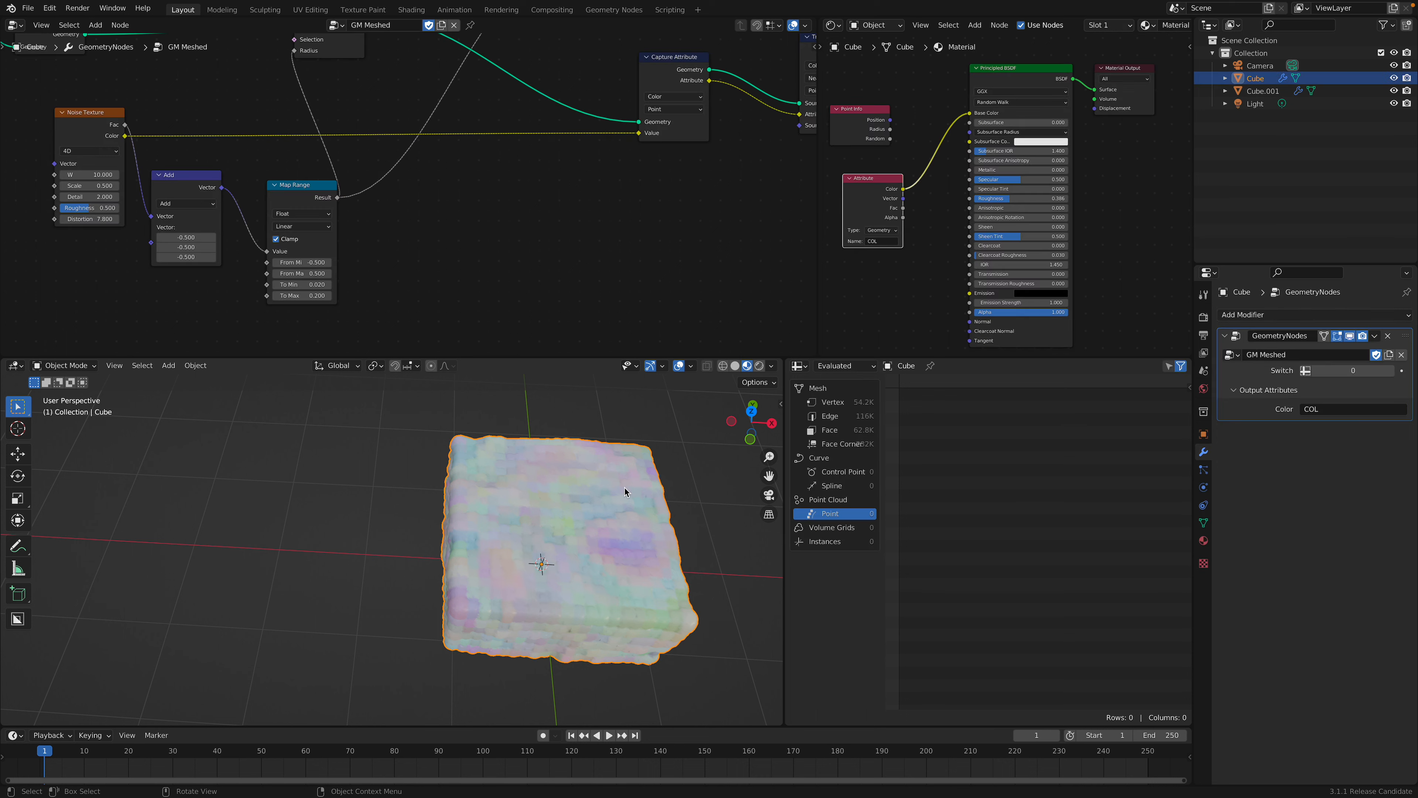
click(735, 366)
click(747, 366)
Set the Noise Texture node's W to 13.7 and its Scale to about 0.98.
middle_drag(368, 246, 545, 251)
scroll(545, 251, up, 1)
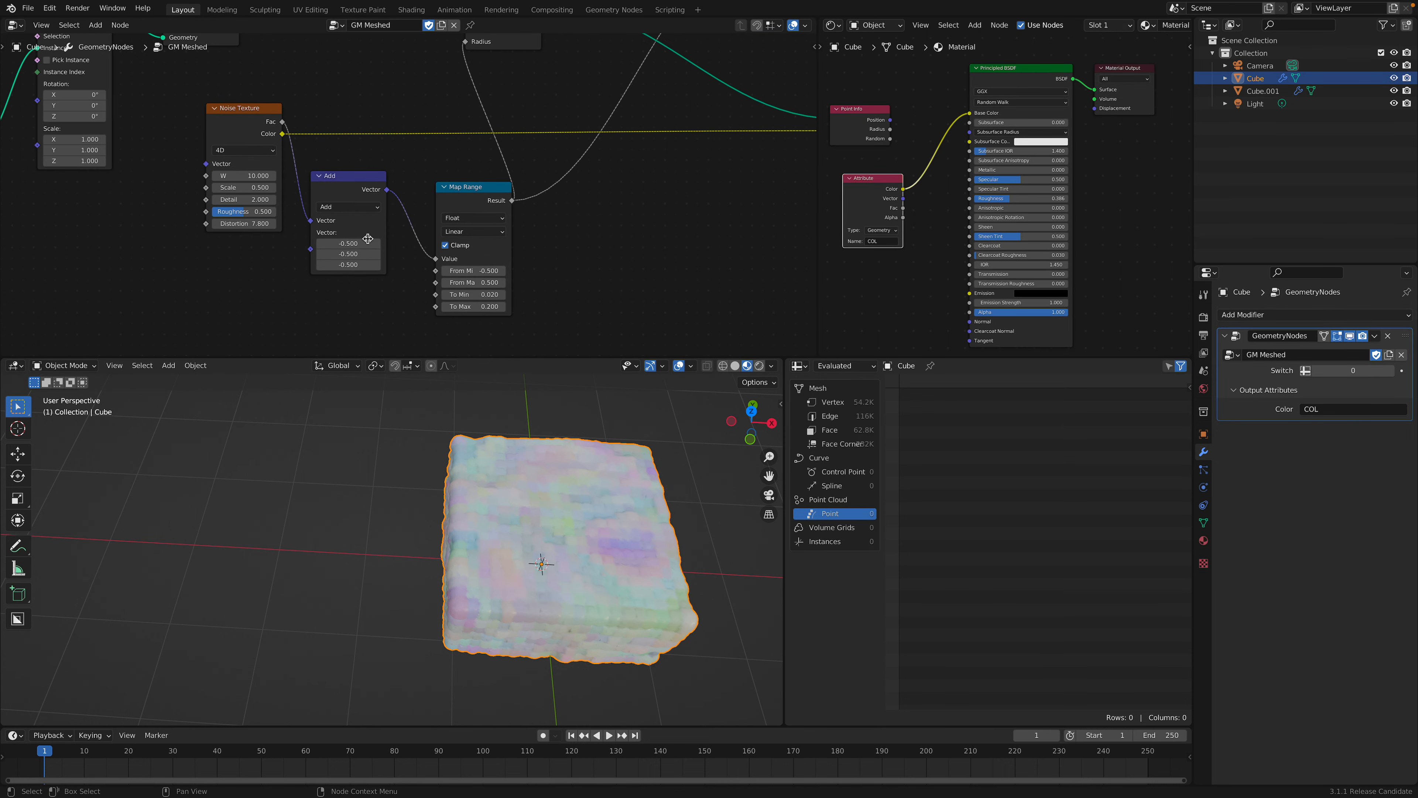
drag(258, 177, 506, 176)
middle_drag(564, 447, 429, 538)
drag(245, 188, 248, 190)
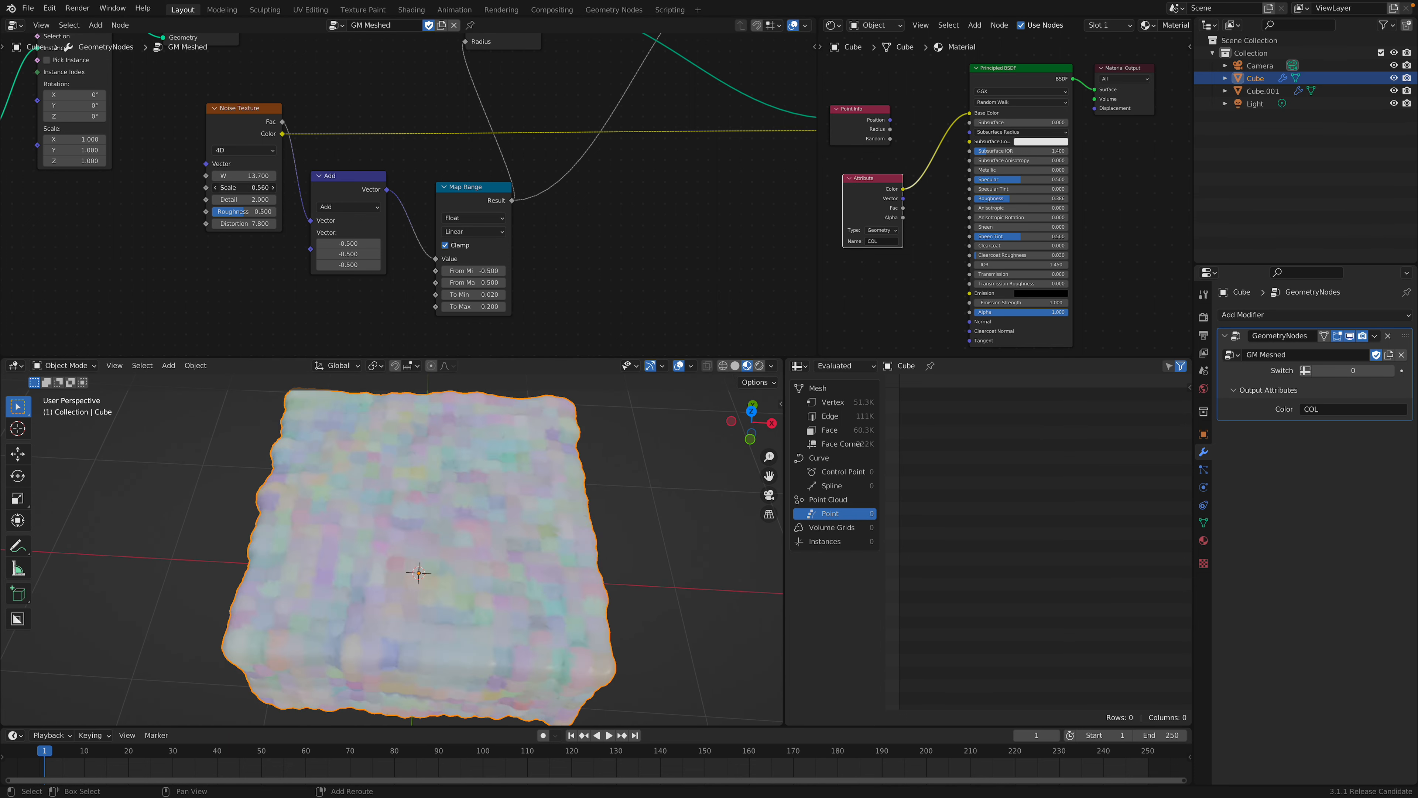
text(-0.32)
key(Return)
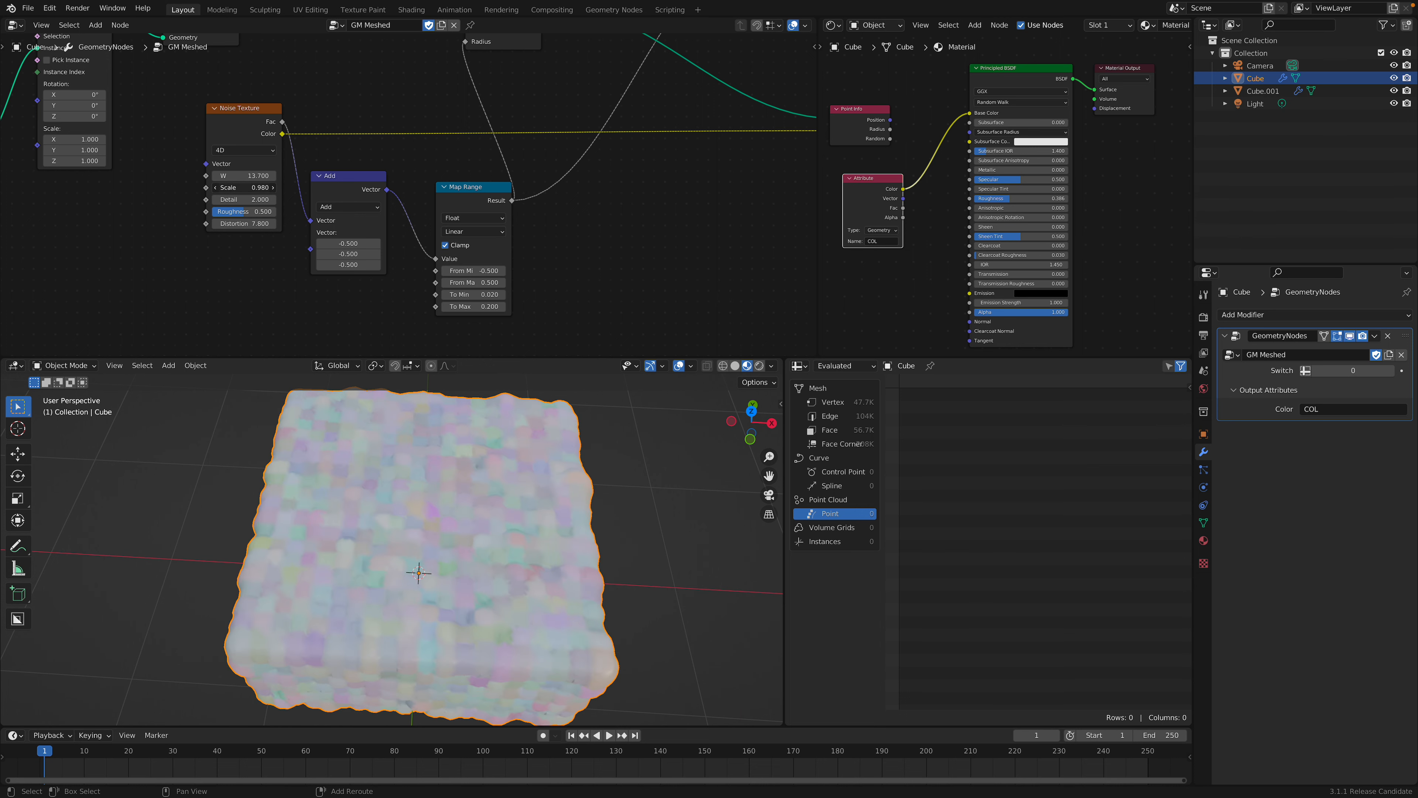
drag(244, 188, 296, 188)
Increase the Grid node's Size X to 3.42 m and Size Y to 3.02 m.
middle_drag(134, 191, 389, 222)
drag(201, 173, 279, 173)
drag(185, 183, 212, 183)
middle_drag(526, 509, 480, 499)
drag(184, 183, 198, 183)
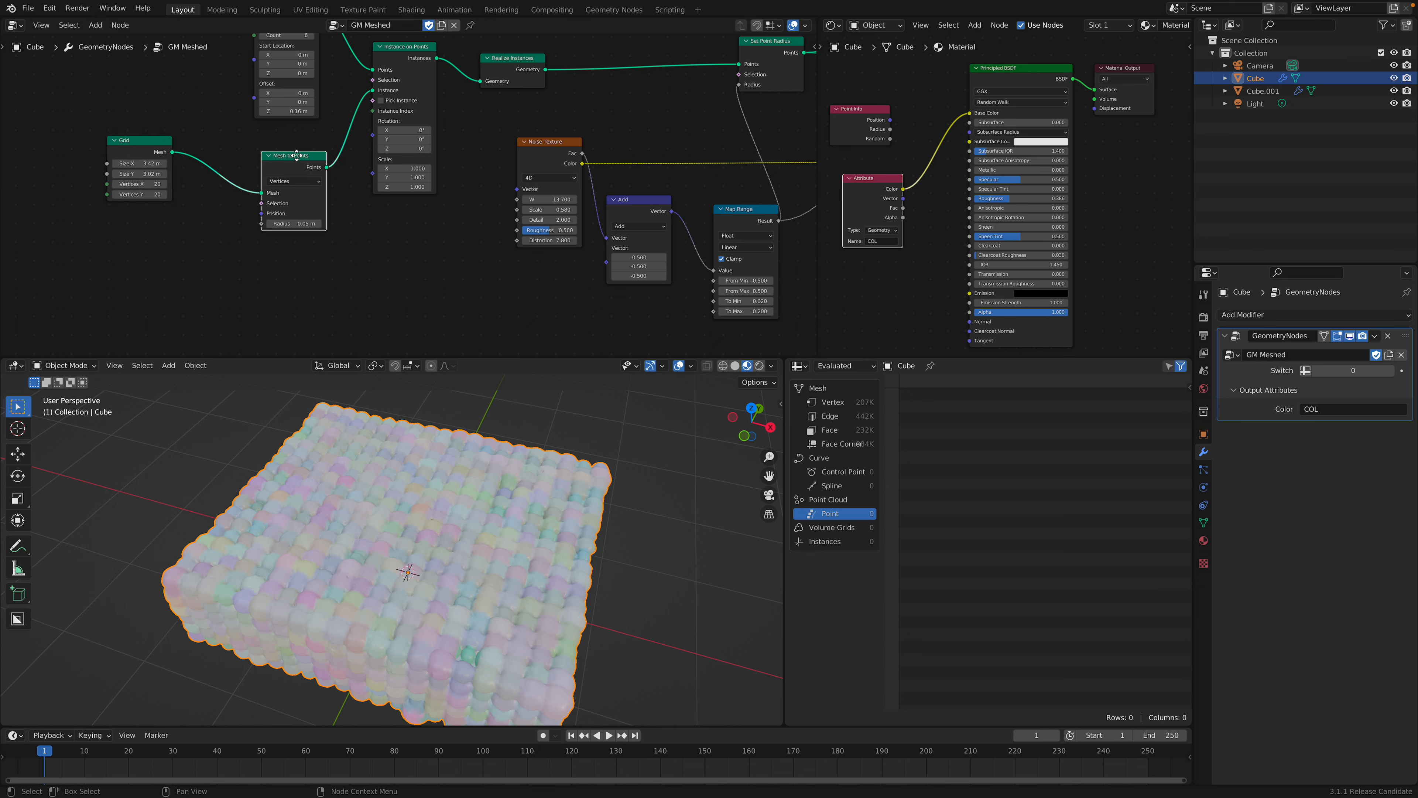
Spread out the nodes around Instance on Points and Realize Instances to widen the gap between them.
scroll(261, 115, down, 2)
drag(258, 95, 205, 78)
drag(363, 188, 291, 175)
drag(439, 141, 468, 138)
scroll(390, 137, up, 3)
Insert a Set Position node between Instance on Points and Realize Instances, and place the Noise Texture node beneath it.
key(shift+a)
click(390, 135)
text(set p)
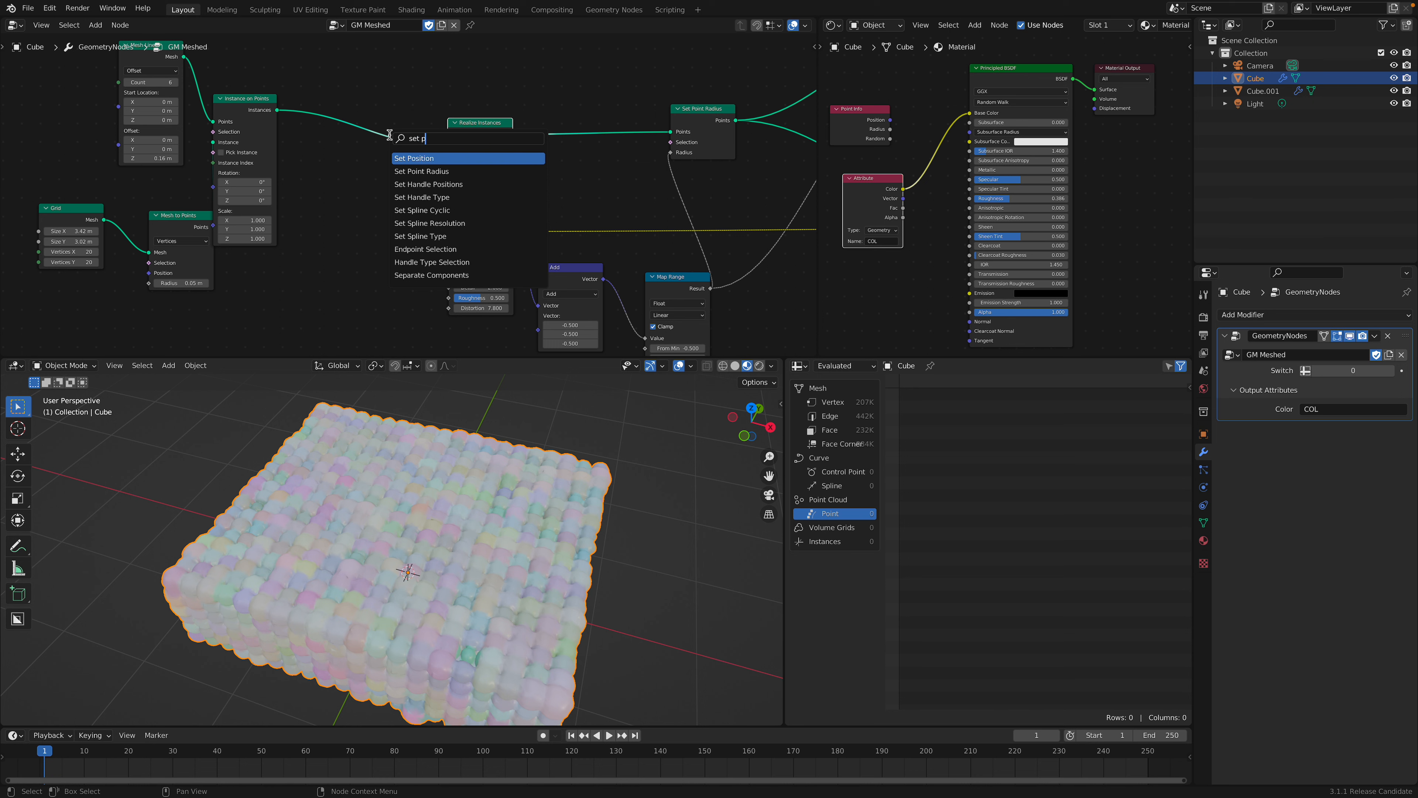
key(Return)
click(360, 131)
scroll(368, 134, down, 2)
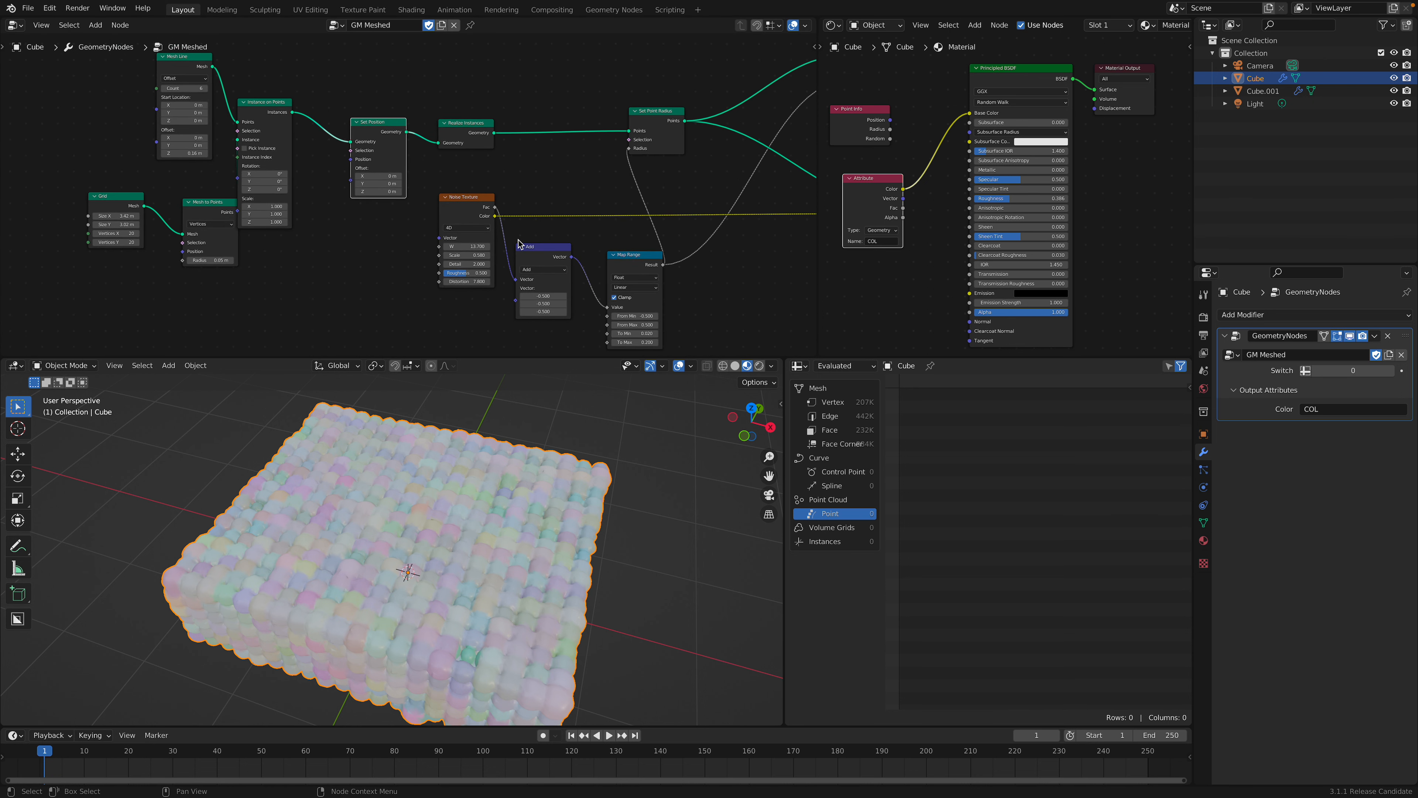
drag(468, 203, 398, 235)
middle_drag(411, 228, 374, 208)
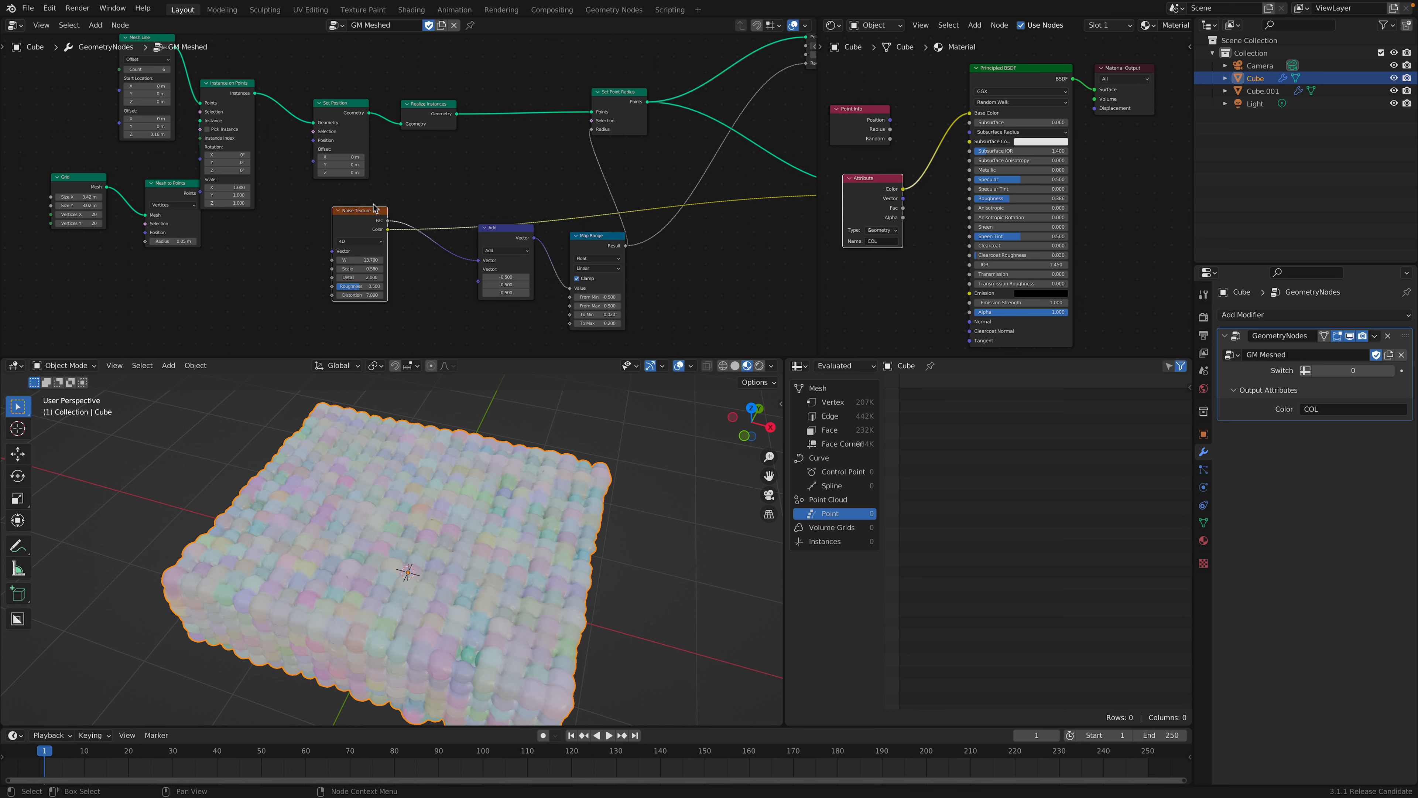
Connect the Add node's Vector output to Set Position's Offset, and vary the Noise Texture's W value.
drag(386, 229, 446, 196)
key(Escape)
drag(511, 233, 317, 163)
drag(363, 259, 410, 269)
middle_drag(558, 581, 573, 531)
drag(360, 260, 383, 259)
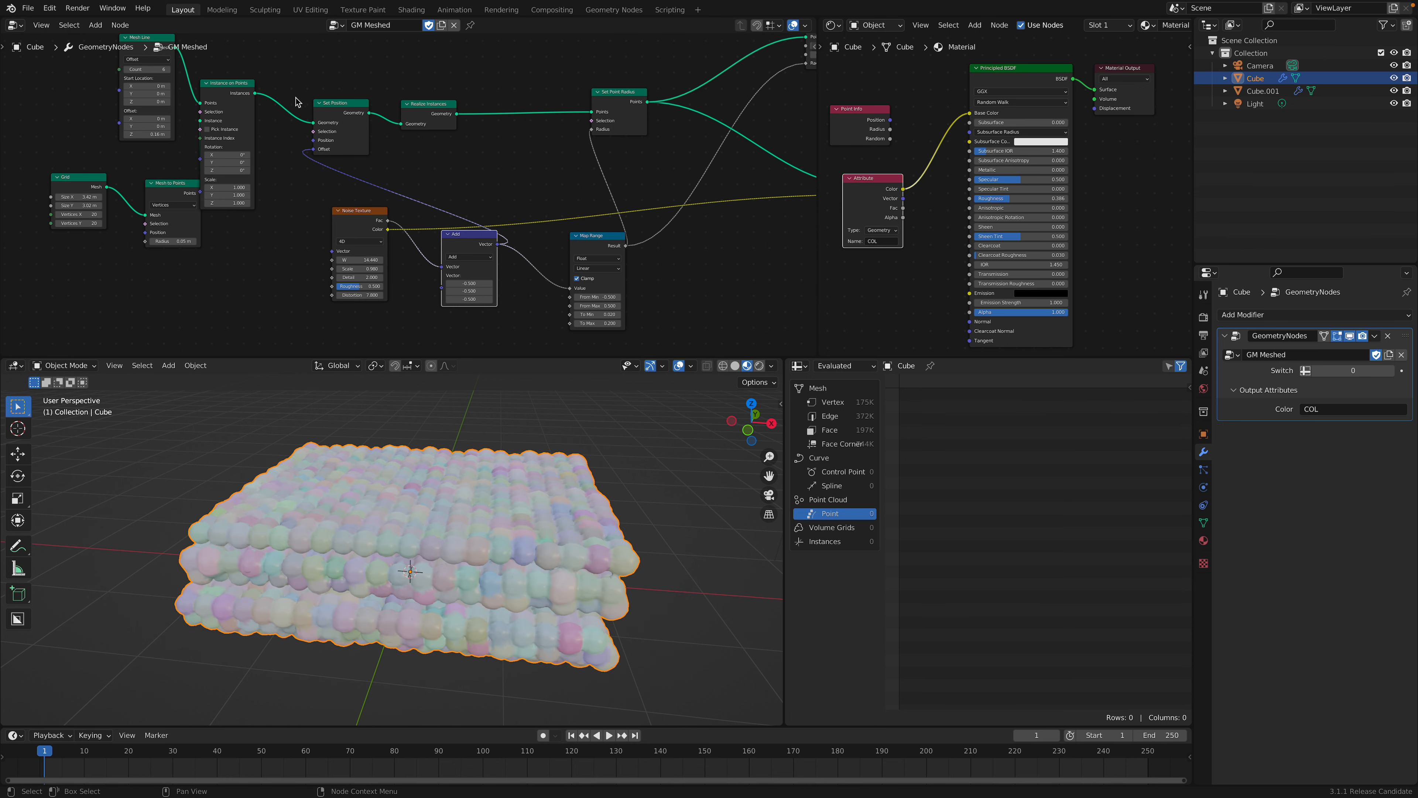
Move Set Position between Realize Instances and Set Point Radius, with the Add node's Vector feeding its Offset.
middle_drag(298, 101, 314, 117)
middle_drag(402, 502, 403, 218)
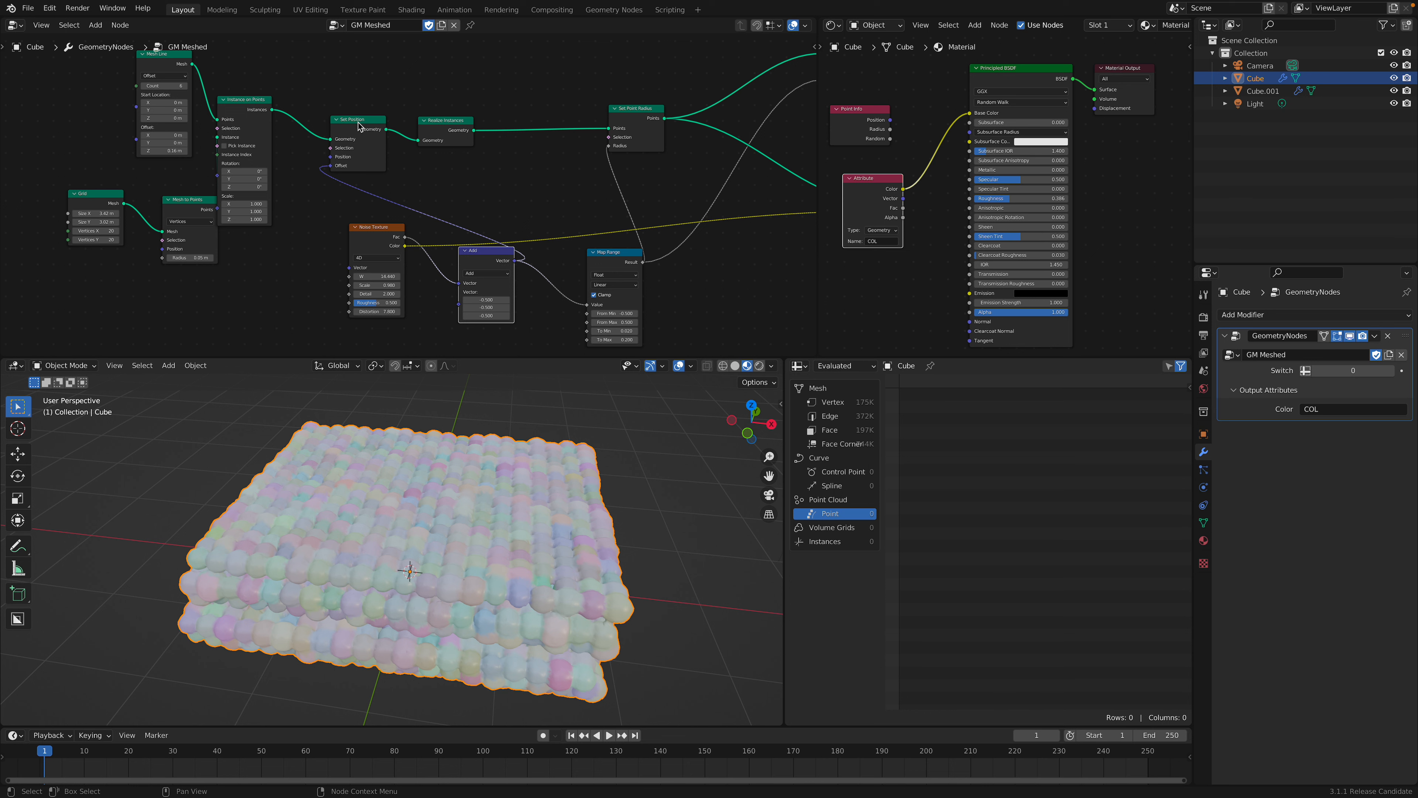
alt+drag(358, 126, 532, 112)
drag(514, 261, 506, 151)
Lower the Noise Texture node's Scale and raise its W to about 110.
mouse_move(381, 277)
mouse_down()
mouse_move(399, 285)
mouse_move(373, 285)
mouse_up()
text(0.76)
key(Return)
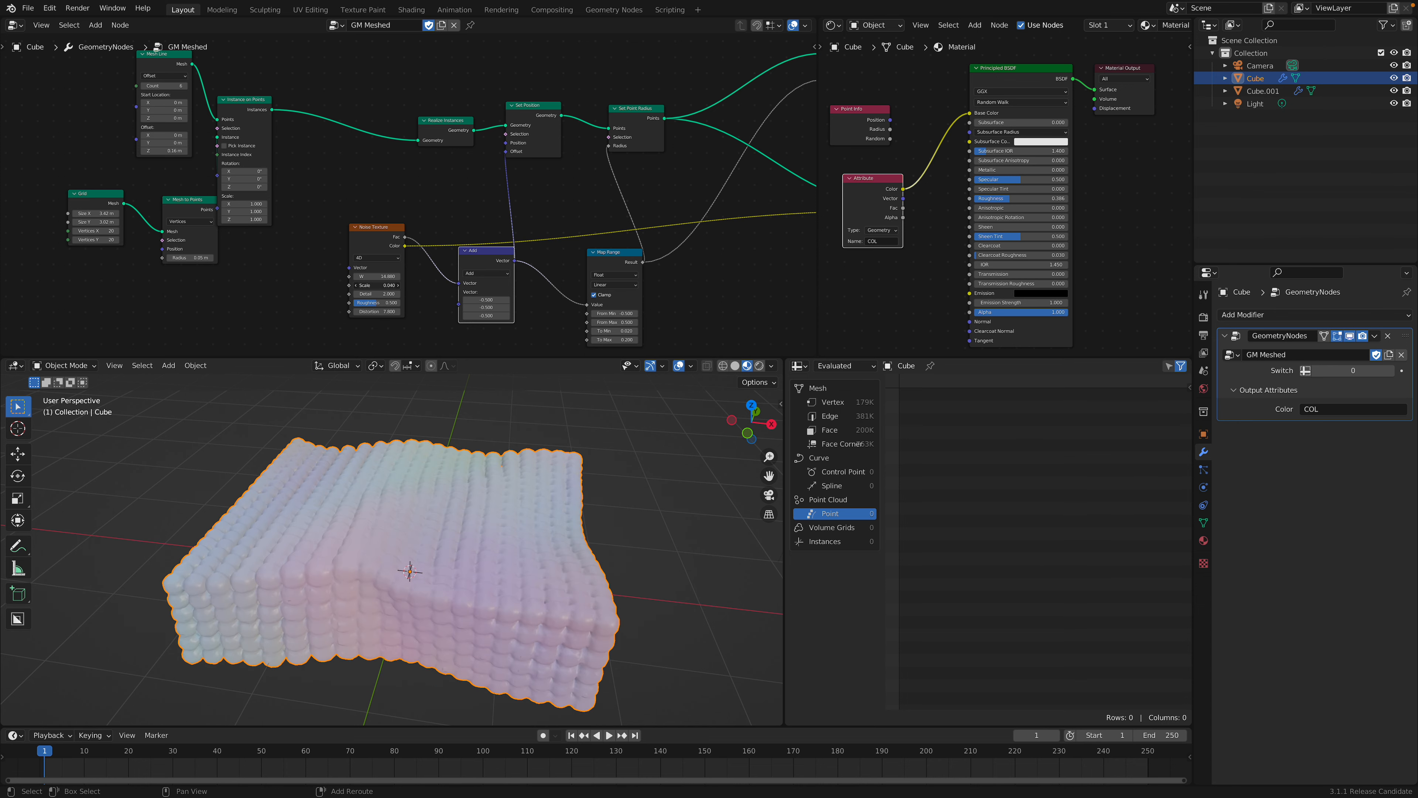
middle_drag(491, 480, 461, 519)
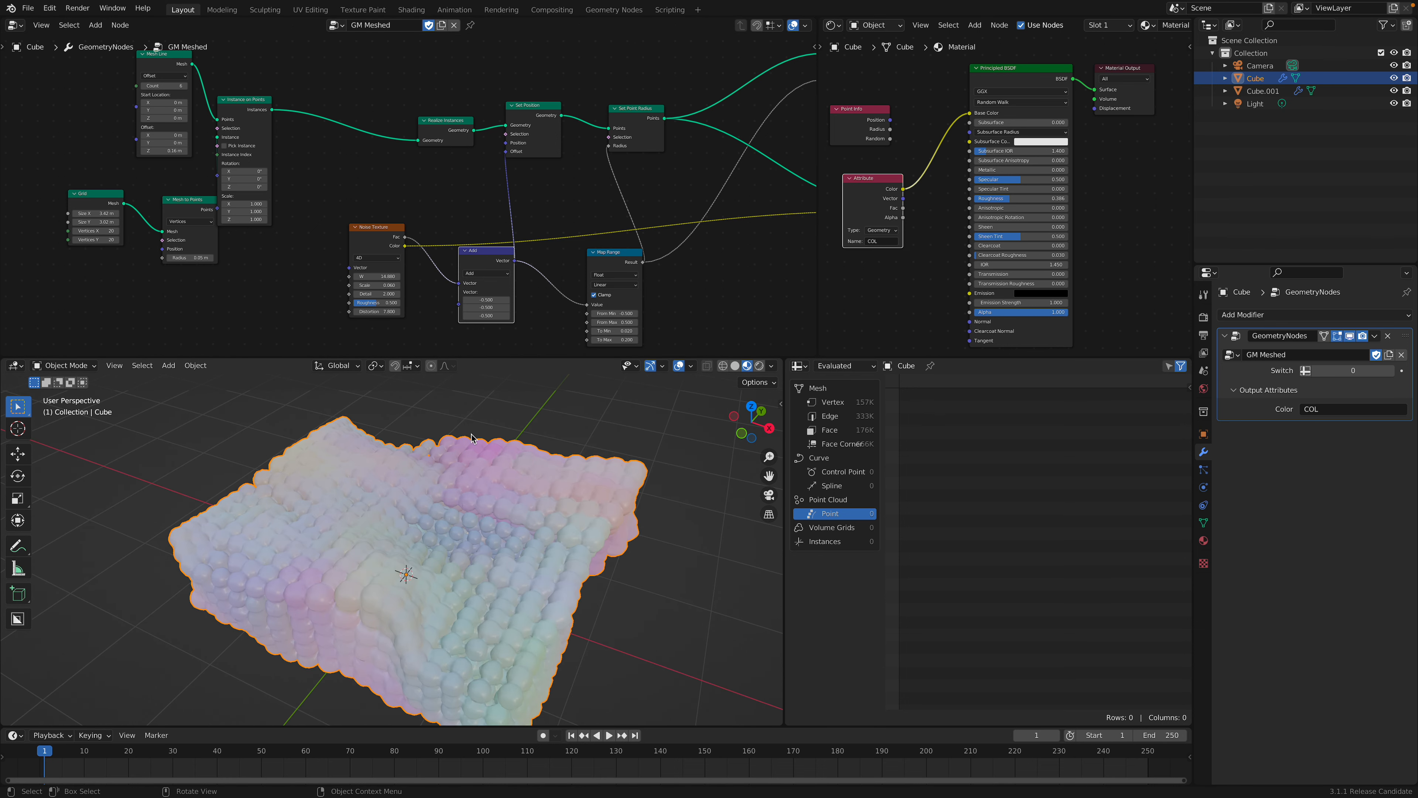
drag(376, 276, 380, 275)
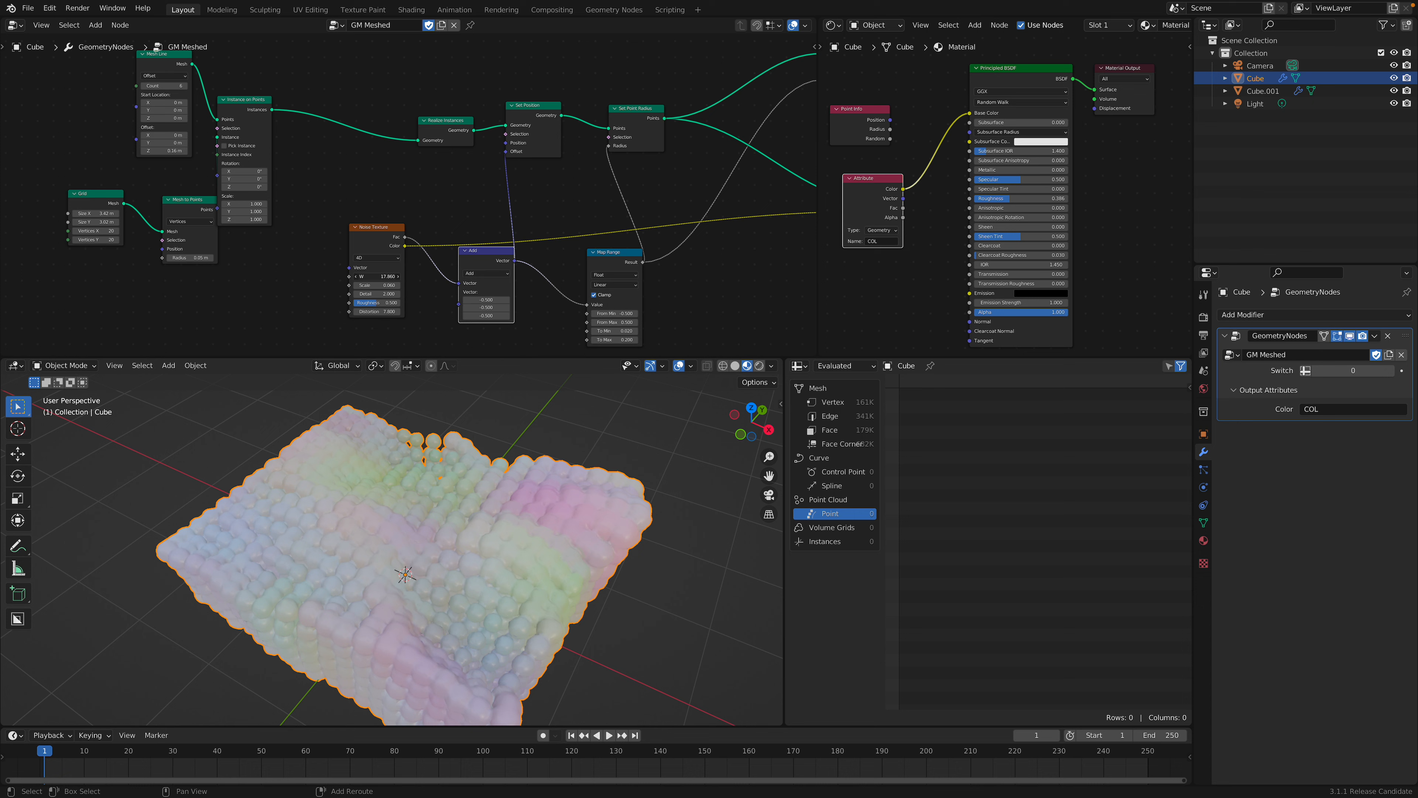
drag(380, 276, 421, 276)
middle_drag(505, 496, 497, 536)
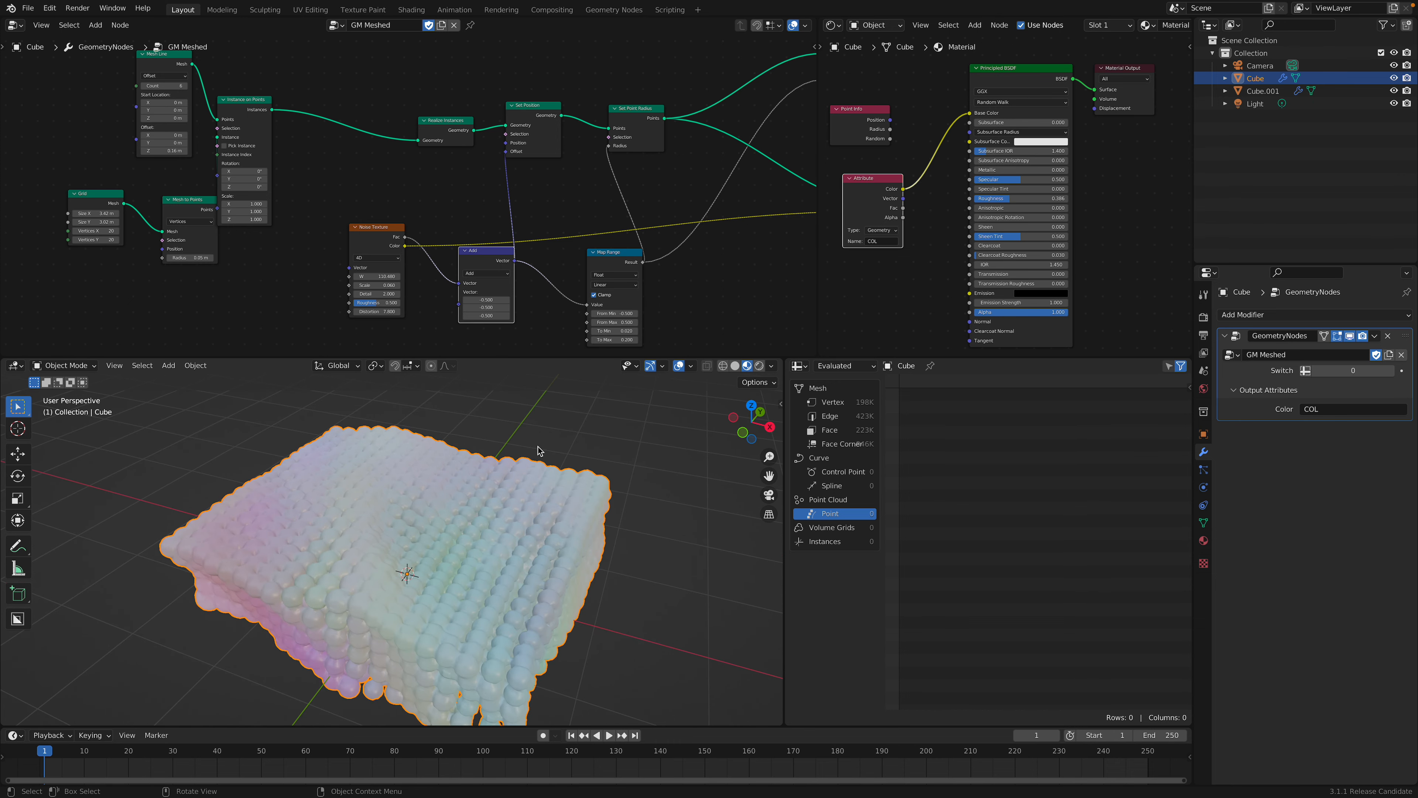
click(28, 8)
mouse_move(86, 192)
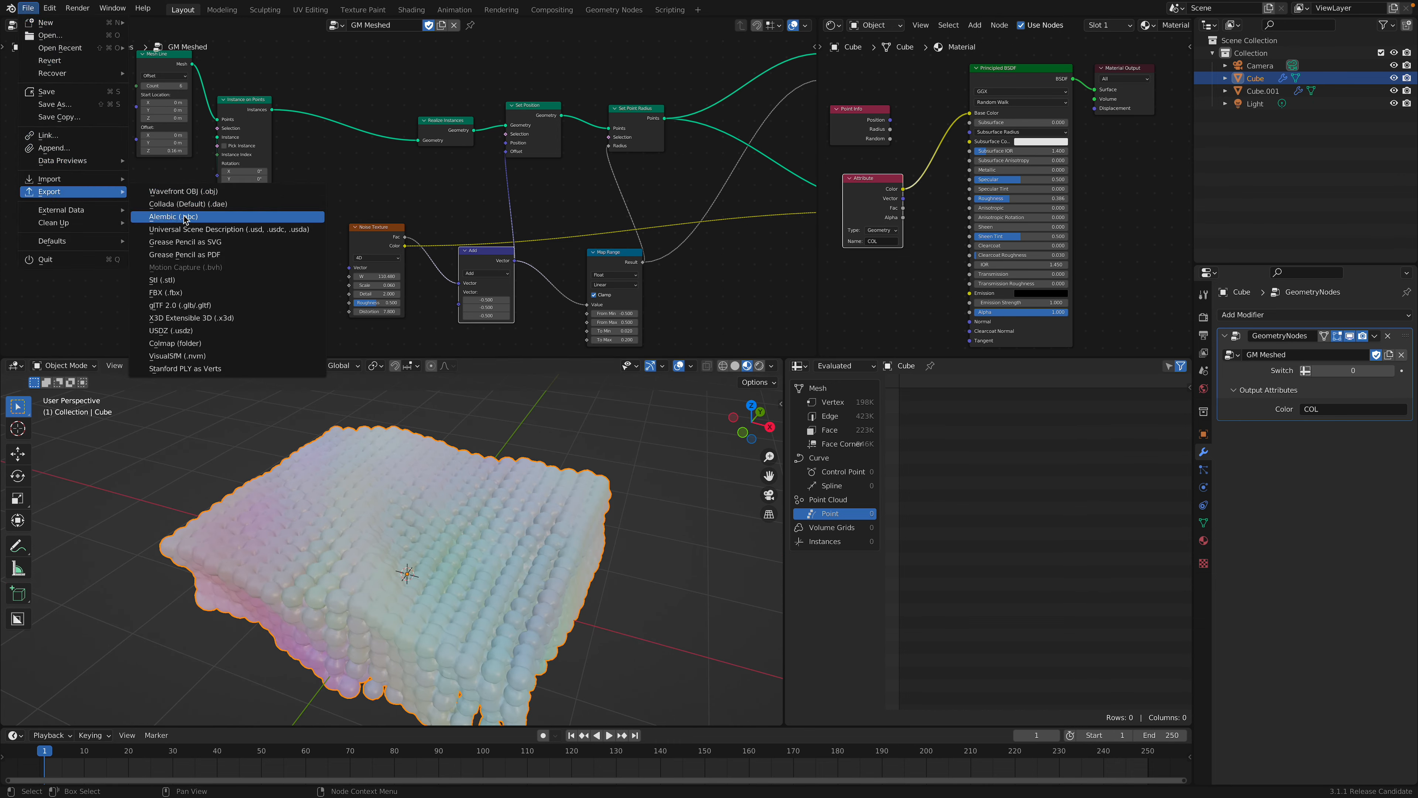
middle_drag(559, 453, 461, 556)
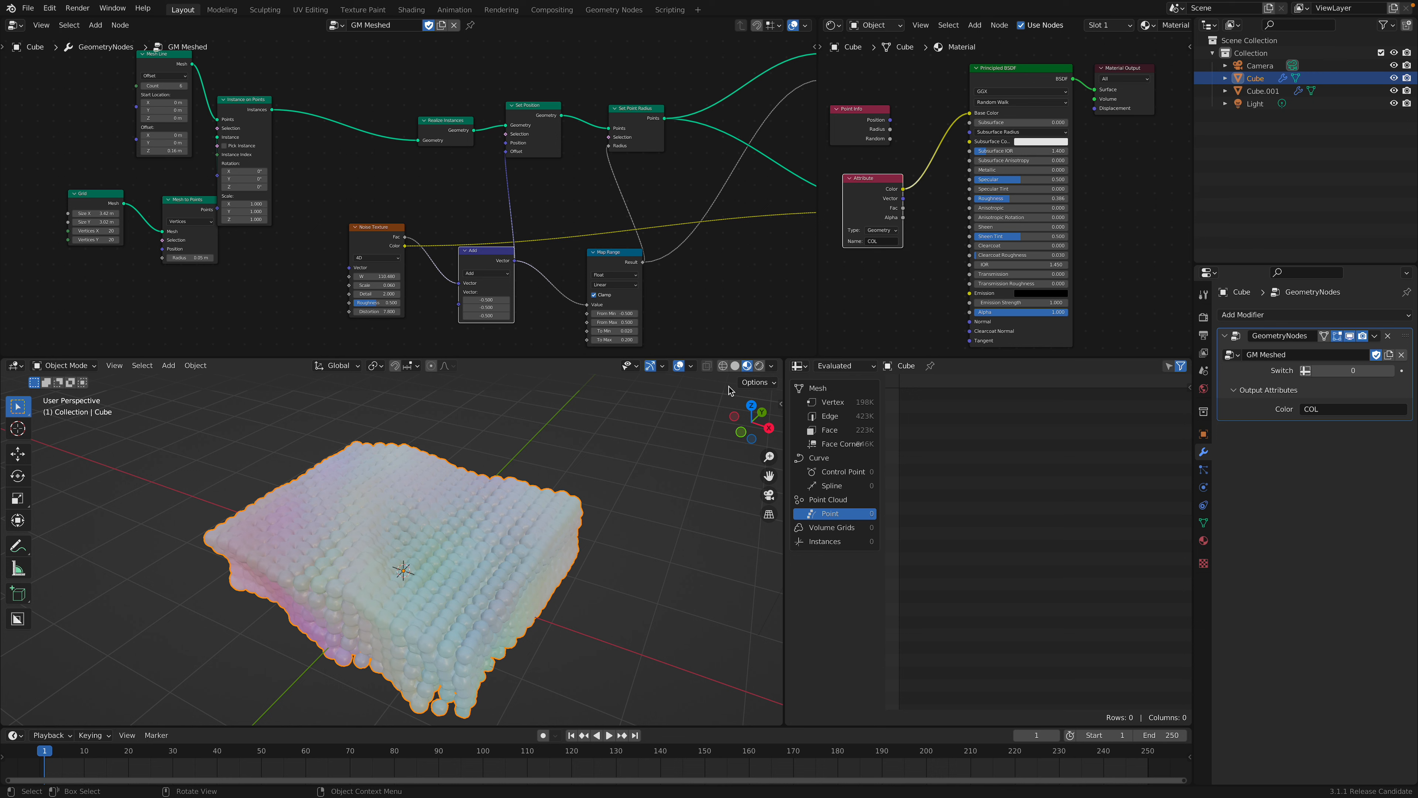
Save gridpointtest-03.blend, adjust the Map Range node's range values, and save the file again.
scroll(560, 265, down, 2)
ctrl+scroll(582, 295, down, 1)
key(ctrl+s)
middle_drag(596, 398, 600, 418)
scroll(475, 259, up, 2)
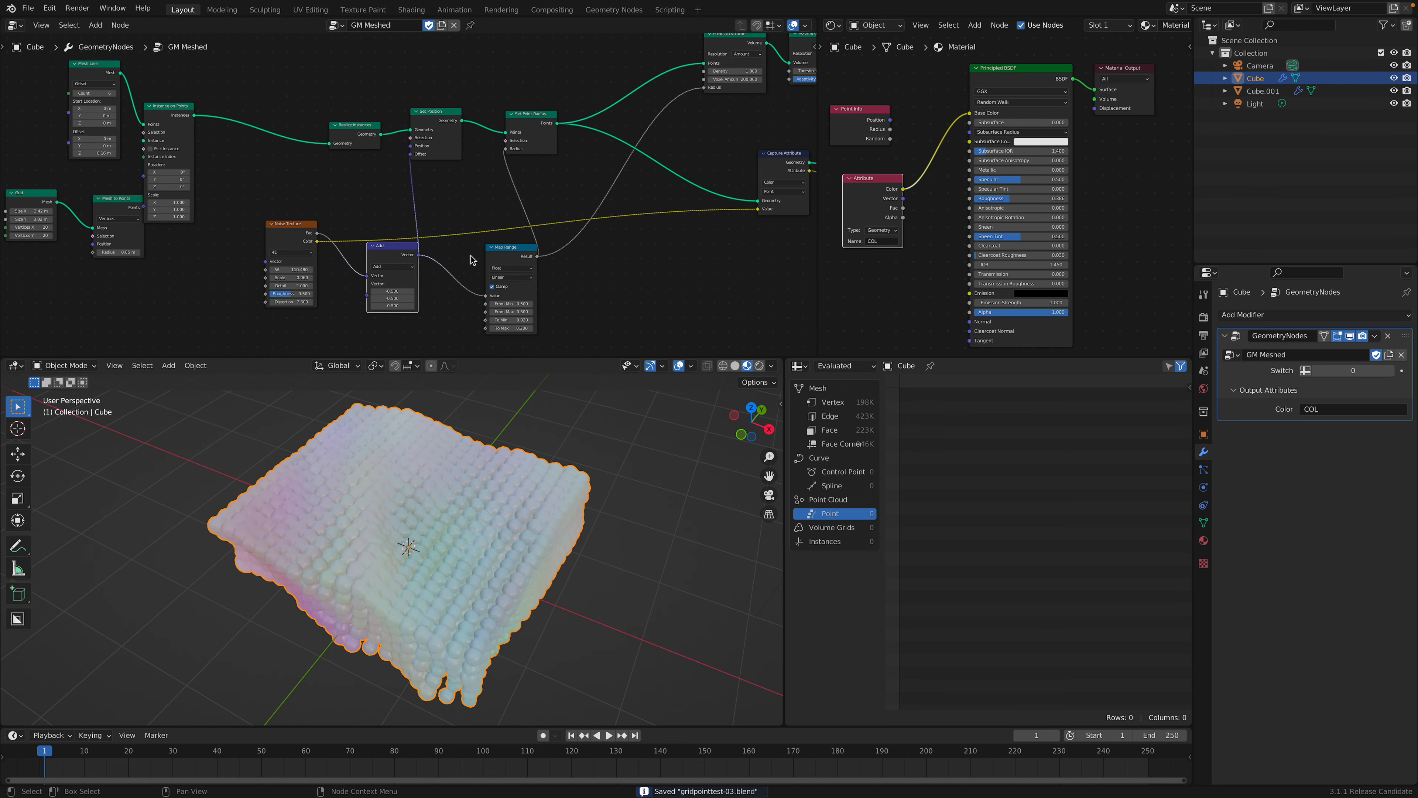
mouse_move(489, 310)
mouse_down()
mouse_move(519, 309)
mouse_move(497, 302)
mouse_move(511, 302)
mouse_up()
key(ctrl+s)
middle_drag(574, 461, 587, 519)
scroll(424, 234, down, 2)
ctrl+scroll(465, 222, right, 2)
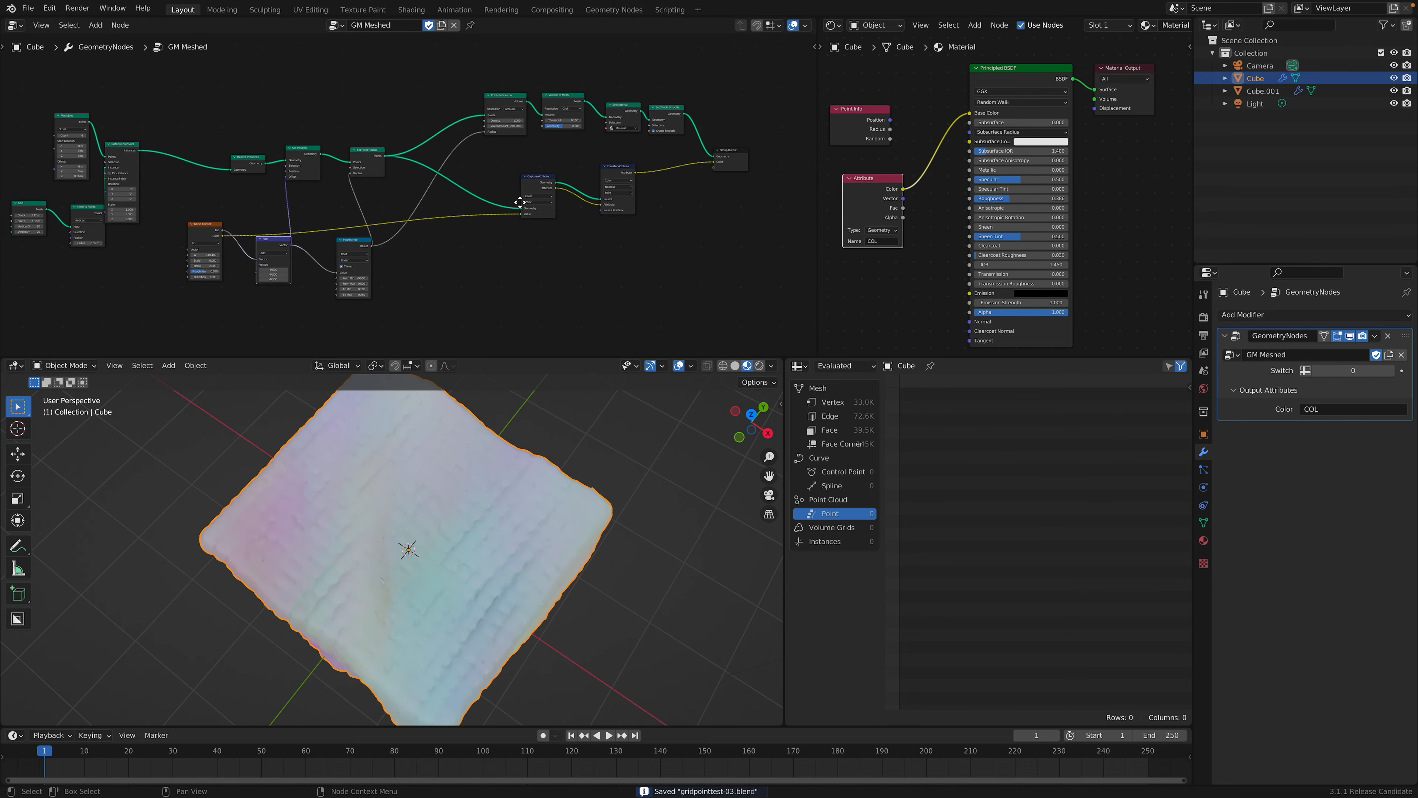
ctrl+scroll(499, 146, left, 3)
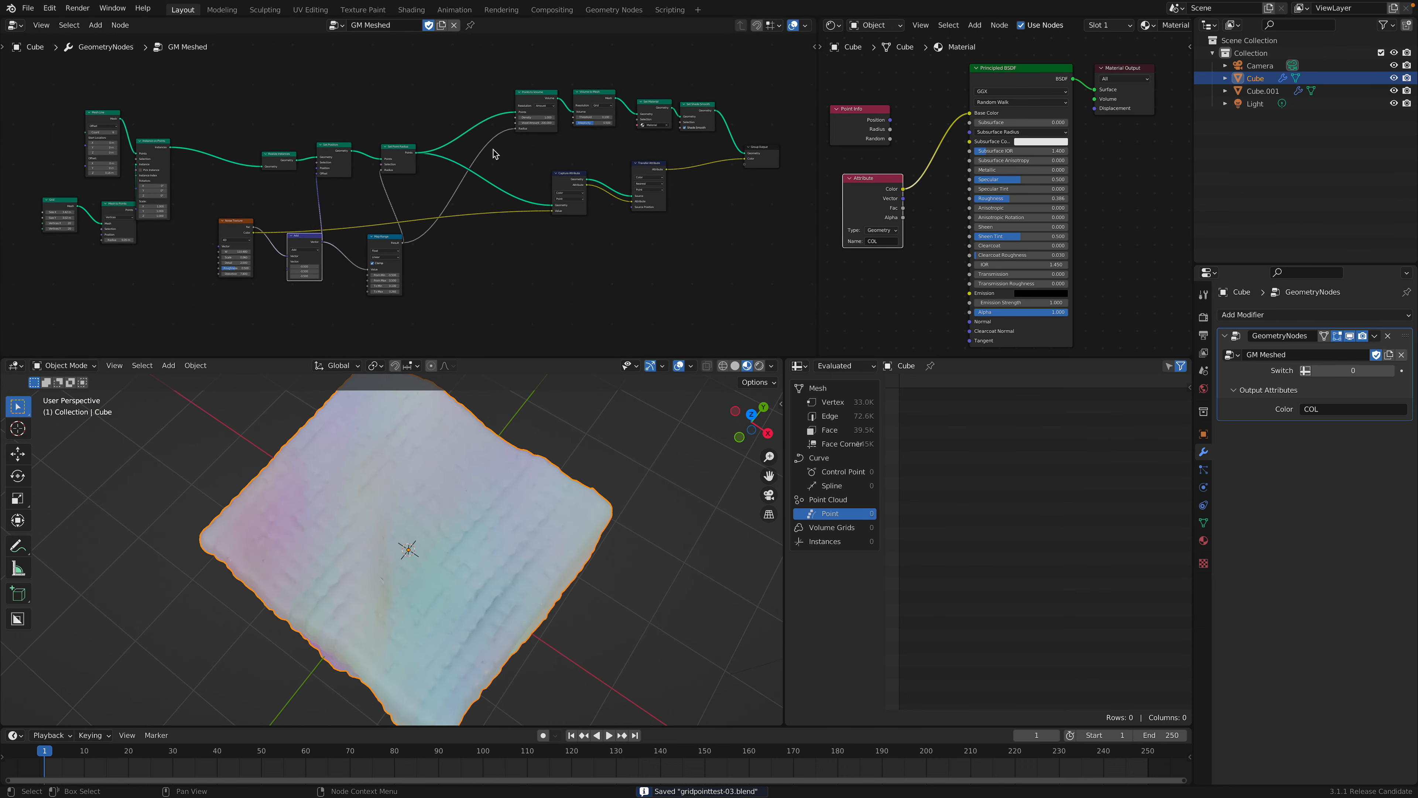